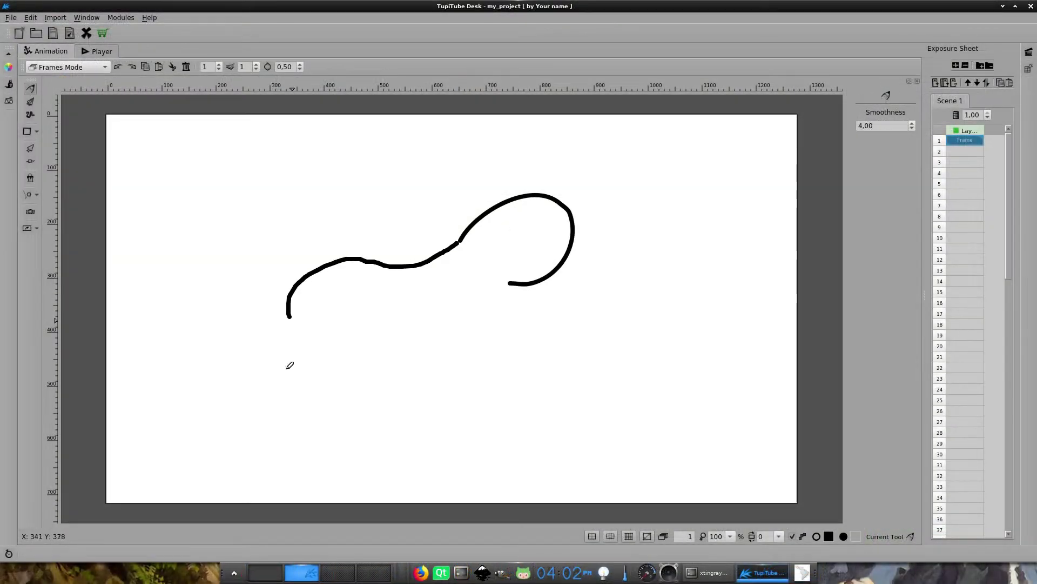
Step: Draw an octopus outline on frame 1 with the Pencil tool, including the head, eye and wavy tentacles
mouse_move(289, 318)
left_mouse_down()
mouse_move(403, 281)
mouse_move(450, 275)
mouse_move(399, 300)
mouse_move(320, 397)
mouse_move(399, 309)
mouse_move(460, 303)
mouse_move(399, 399)
mouse_move(401, 441)
mouse_move(424, 371)
mouse_move(475, 309)
mouse_move(508, 307)
mouse_move(547, 453)
mouse_move(542, 349)
mouse_move(506, 304)
mouse_move(508, 282)
left_mouse_up()
mouse_move(467, 324)
left_mouse_down()
mouse_move(476, 442)
mouse_move(492, 324)
left_mouse_up()
key("n")
left_click(510, 319)
key("p")
mouse_move(402, 313)
left_mouse_down()
mouse_move(357, 417)
mouse_move(364, 450)
mouse_move(381, 383)
mouse_move(421, 318)
left_mouse_up()
mouse_move(276, 307)
left_mouse_down()
mouse_move(306, 379)
mouse_move(381, 276)
left_mouse_up()
left_click_drag(281, 430, 362, 303)
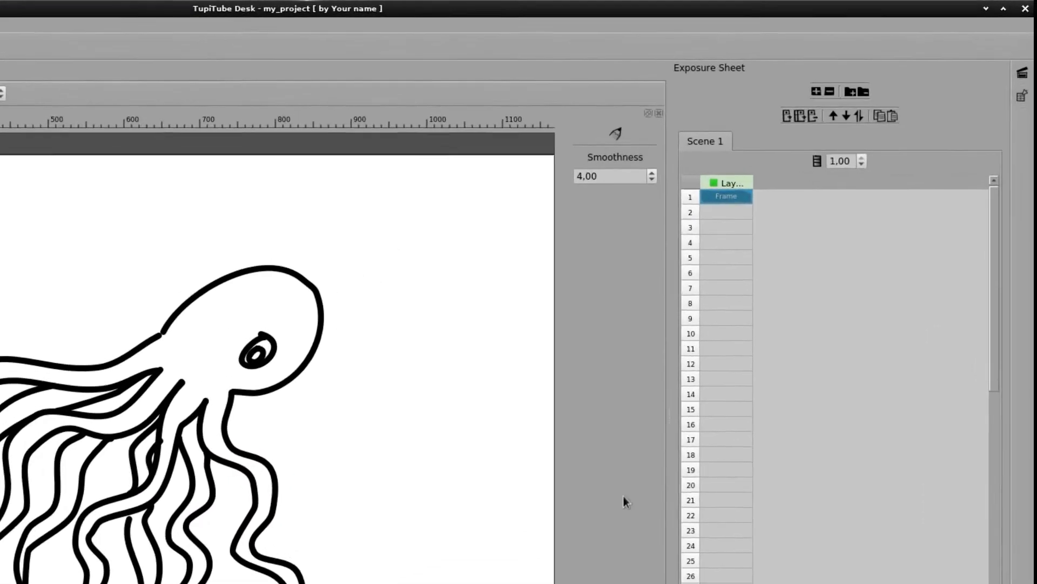
Step: Add three layers to the Scene 1 exposure sheet and try moving the drawn layer past the empty one
left_click(654, 155)
left_click(573, 352)
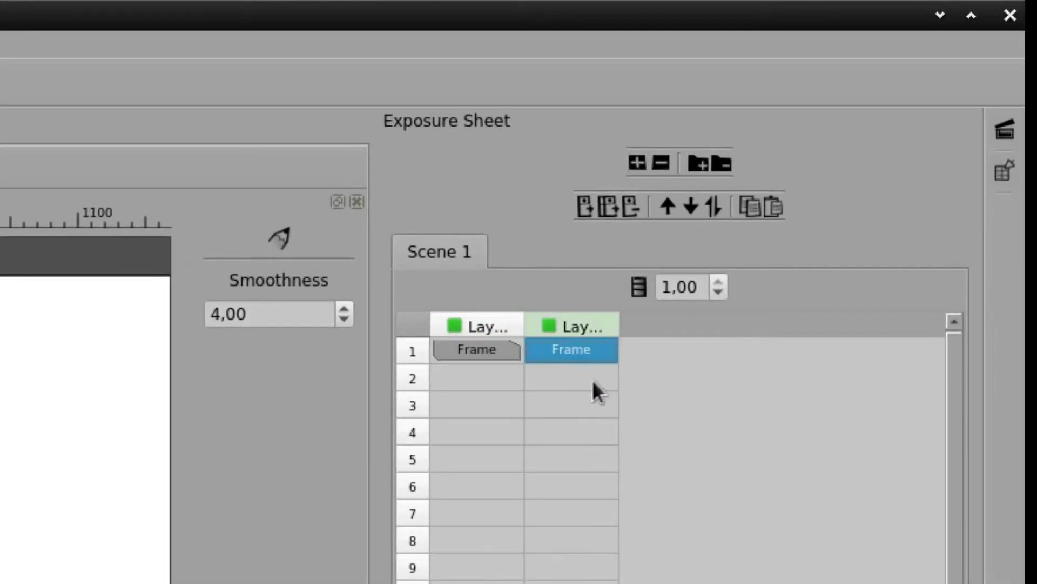
left_click(640, 162)
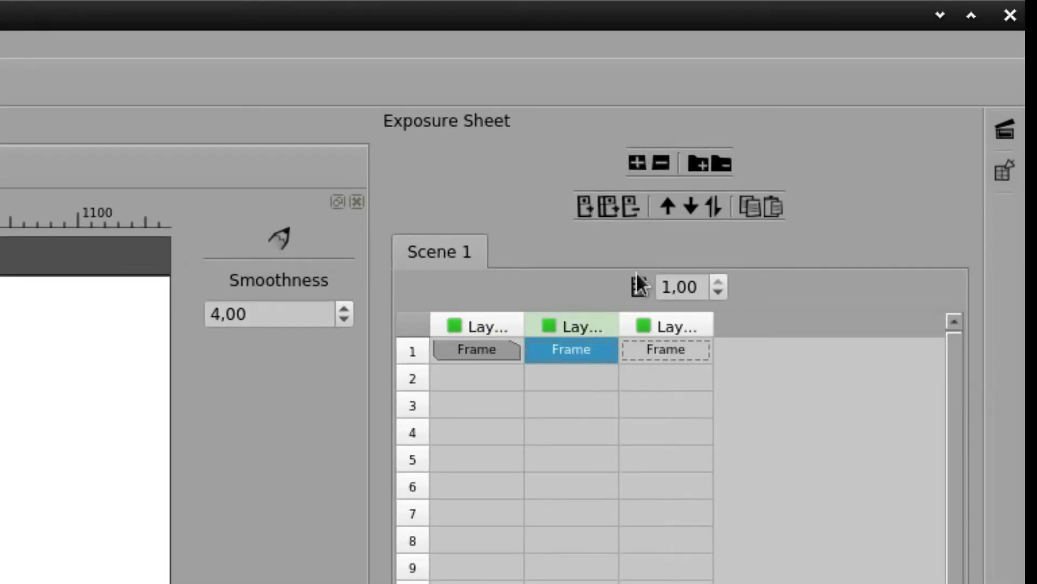
left_click(670, 357)
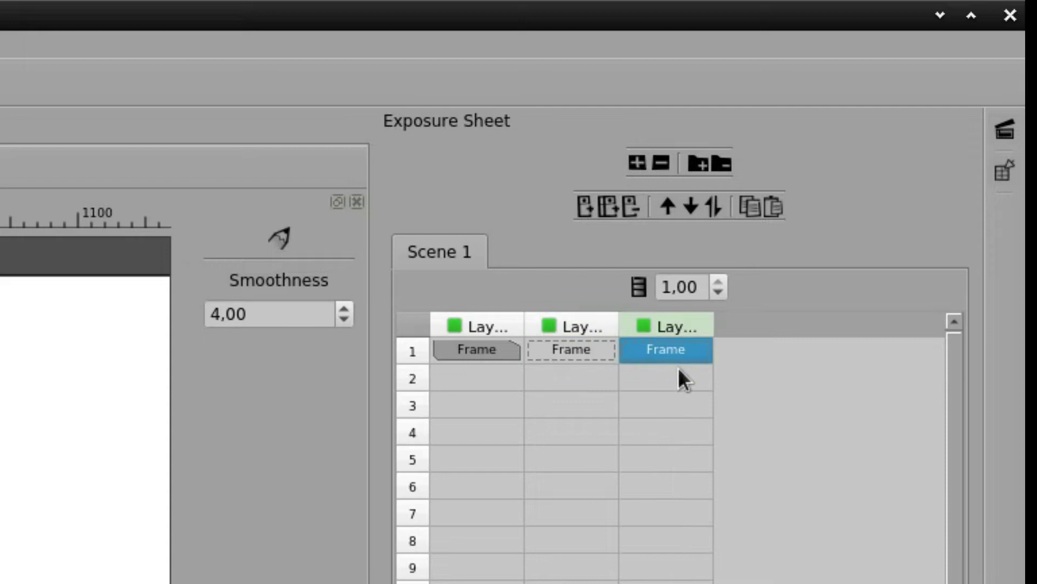
left_click(637, 163)
left_click(771, 354)
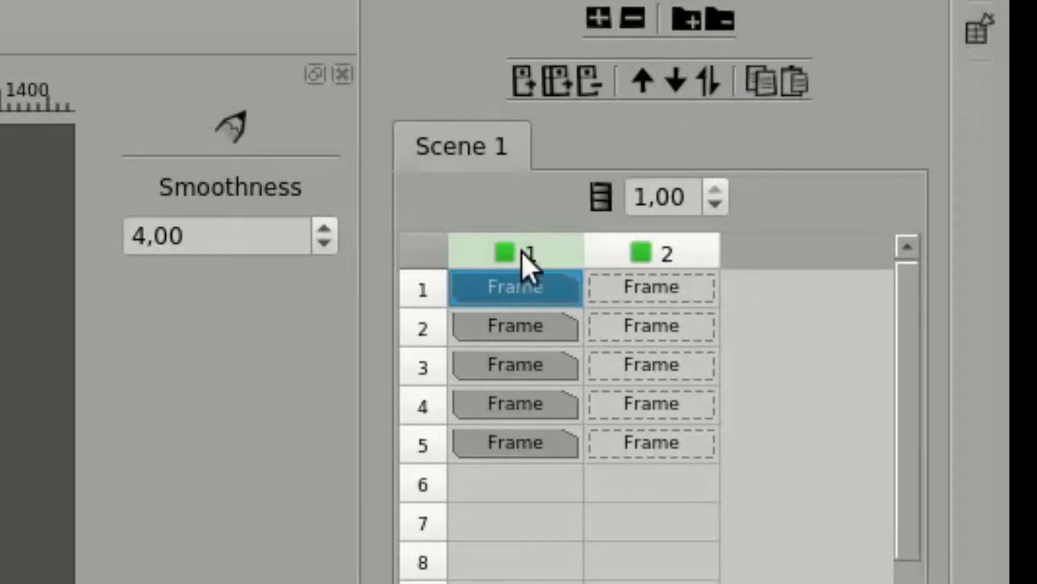
left_click_drag(528, 267, 689, 244)
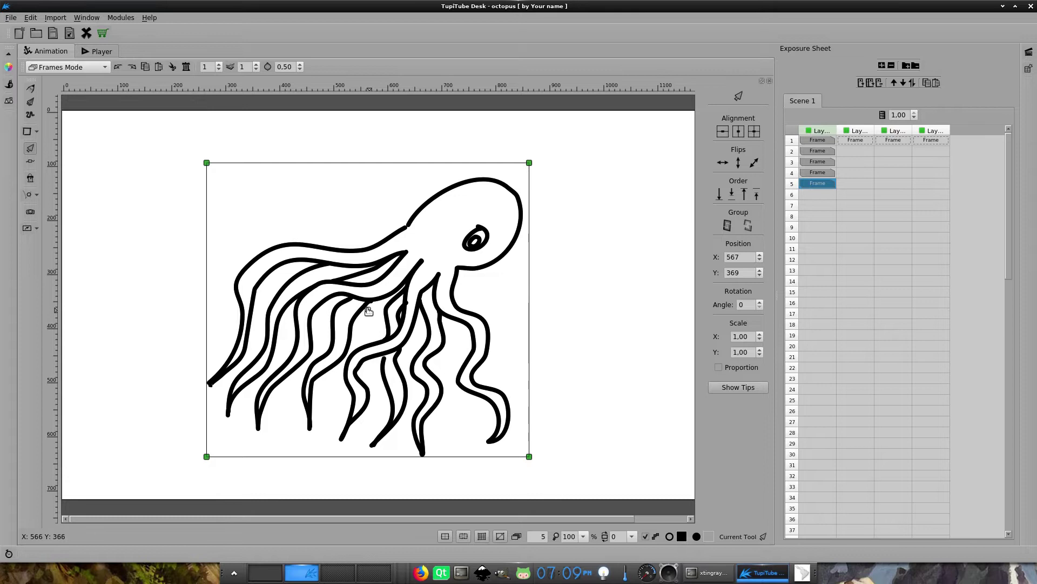
Step: Move the octopus in frame 5 to about X 546, Y 365 and show two previous frames as onion skin
left_click_drag(368, 312, 357, 308)
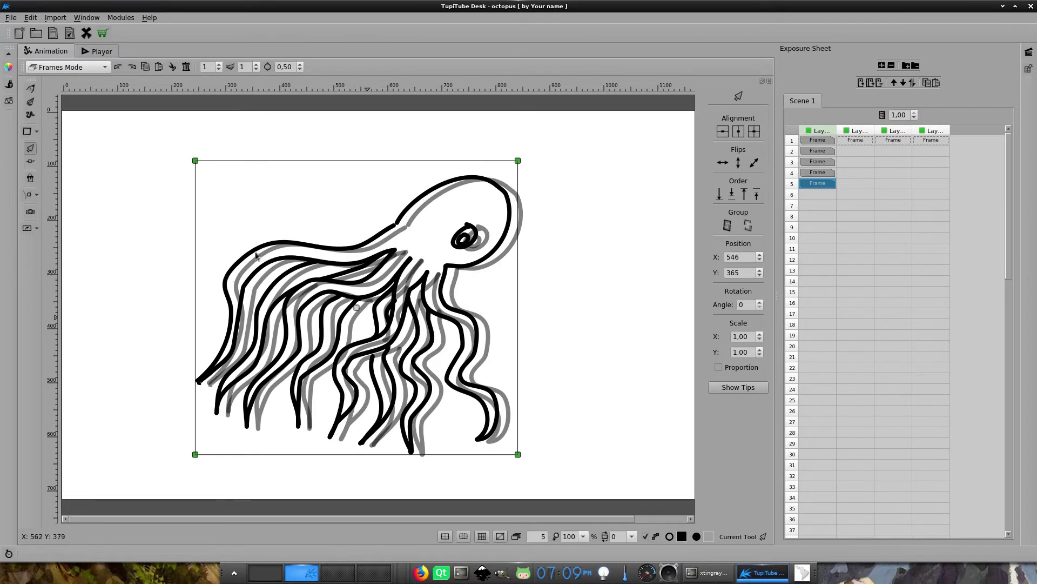
left_click(219, 64)
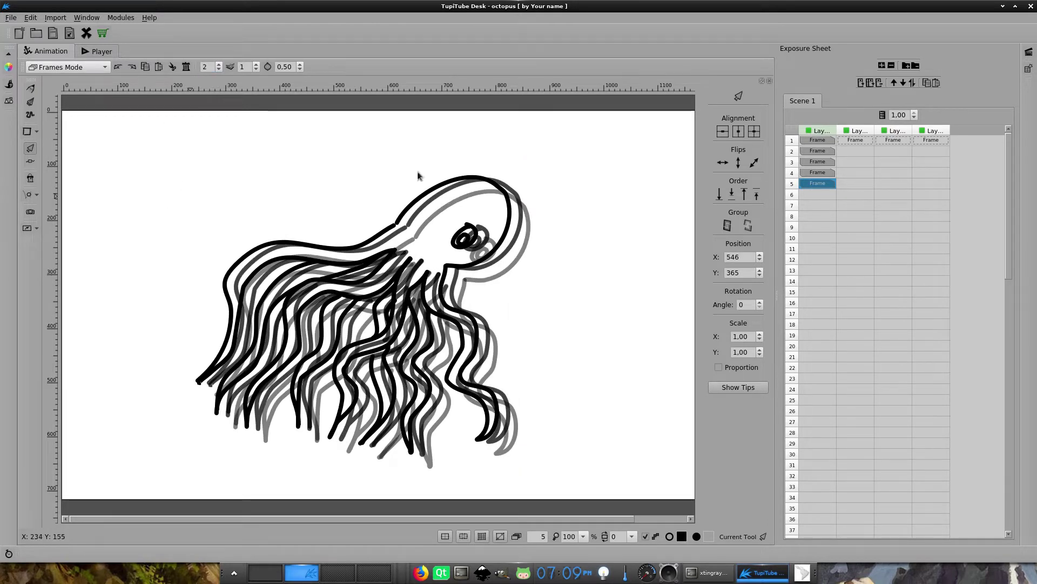
left_click(818, 172)
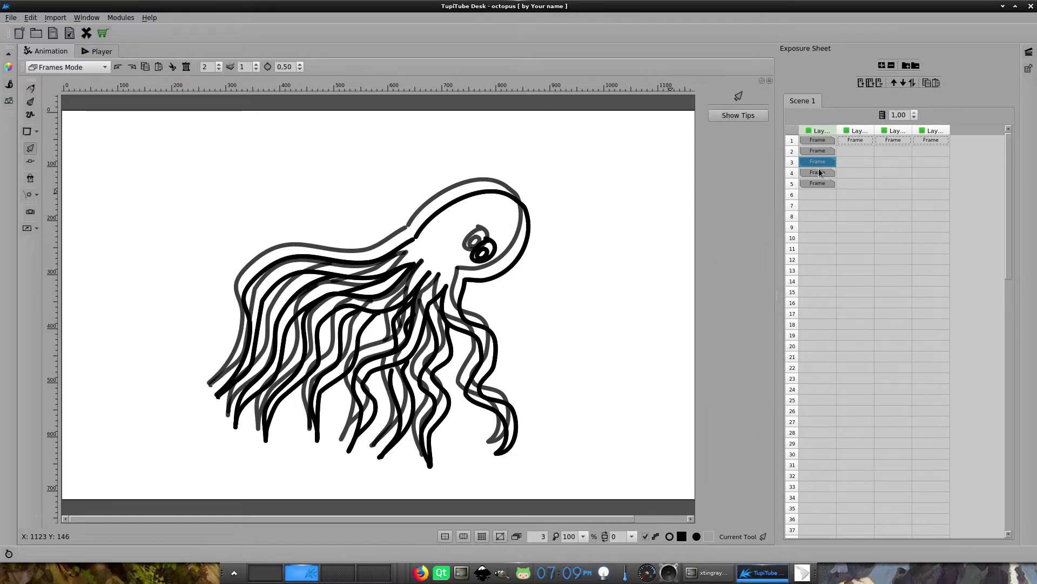
left_click(822, 182)
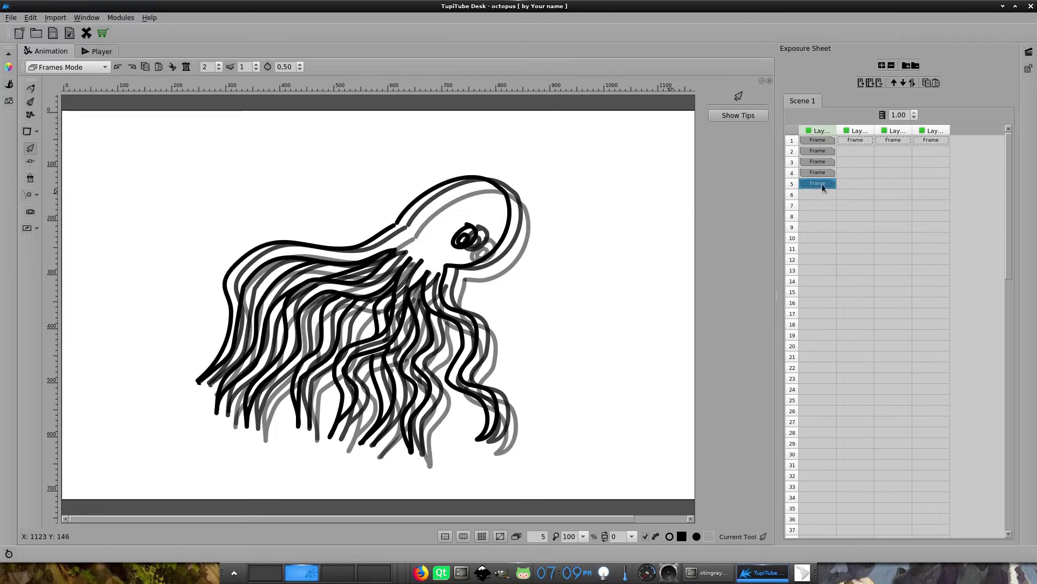
left_click(218, 69)
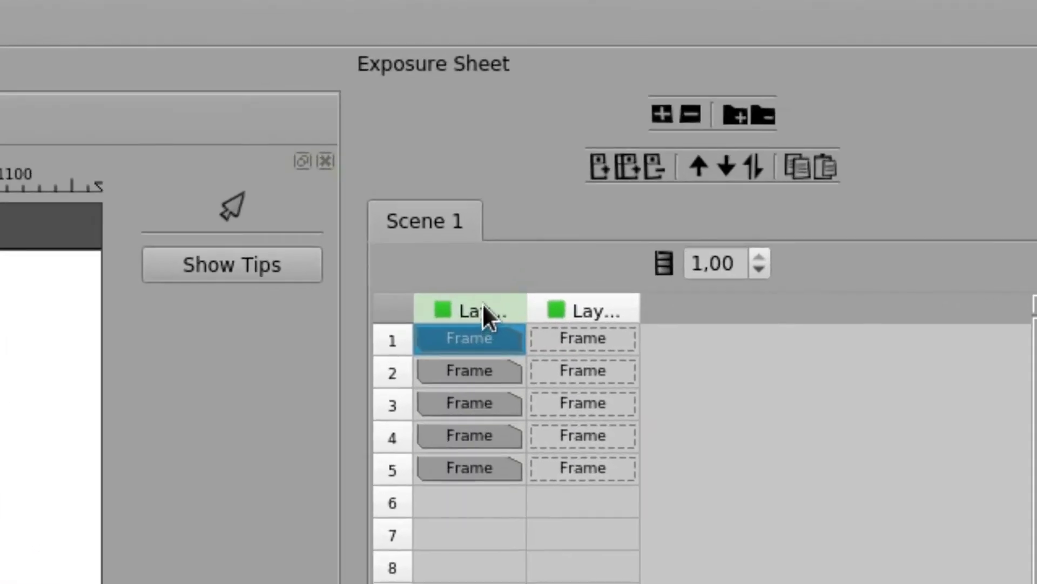
Step: Move the layer holding the drawn frames after the empty layer in the exposure sheet
left_click_drag(486, 309, 618, 301)
left_click_drag(481, 309, 628, 315)
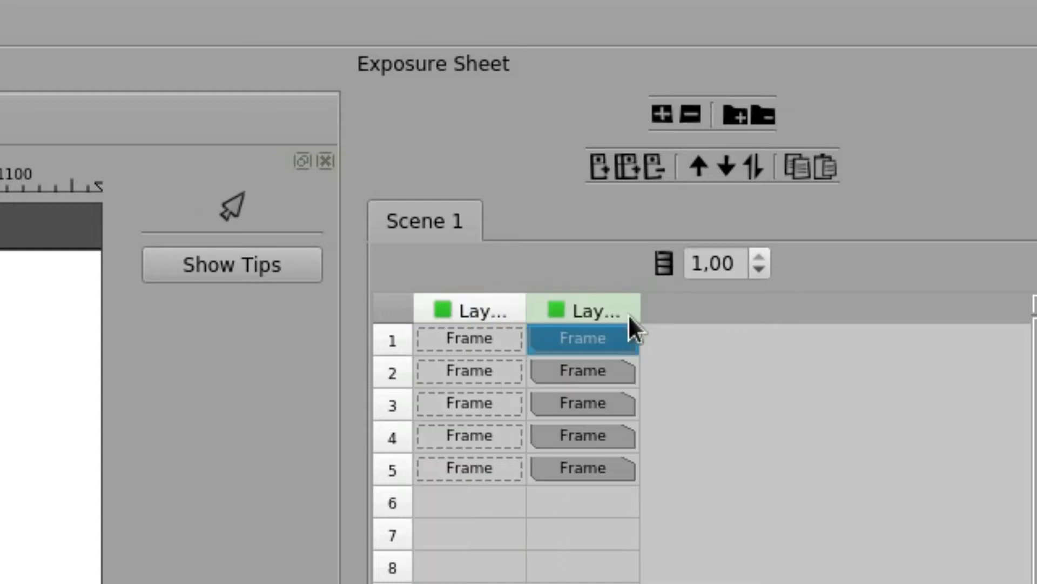
Step: Rename the two layers 1 and 2, and select the empty frames of layer 1 for colouring
double_click(485, 309)
left_click_drag(505, 309, 408, 293)
key("Return")
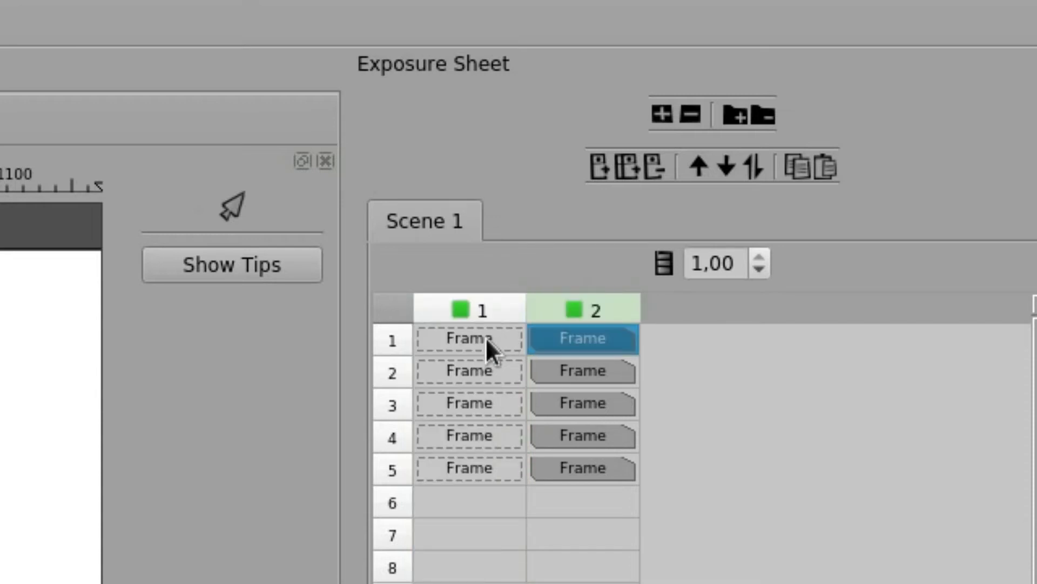
left_click(485, 337)
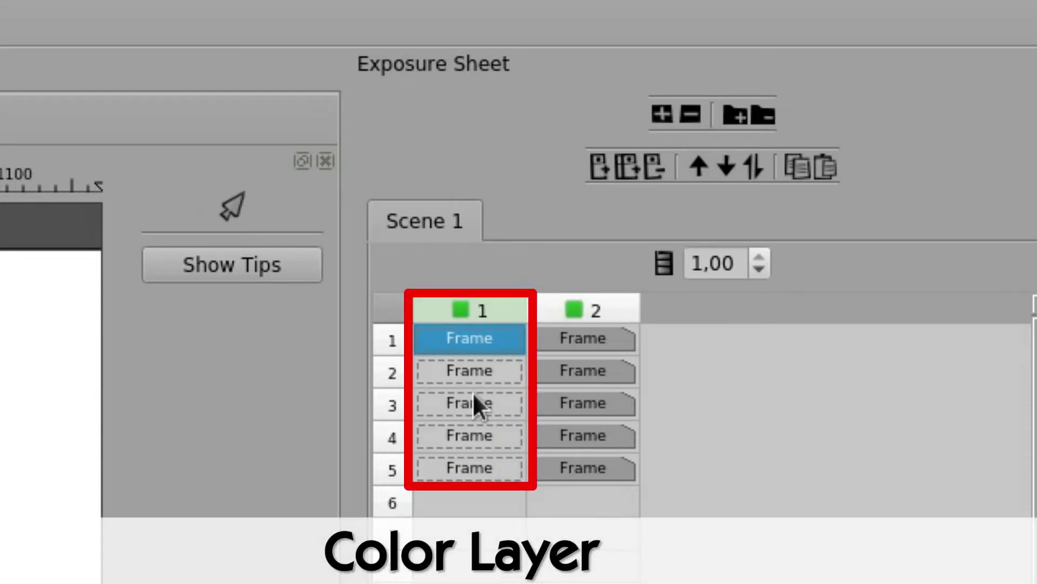
left_click_drag(481, 341, 479, 464)
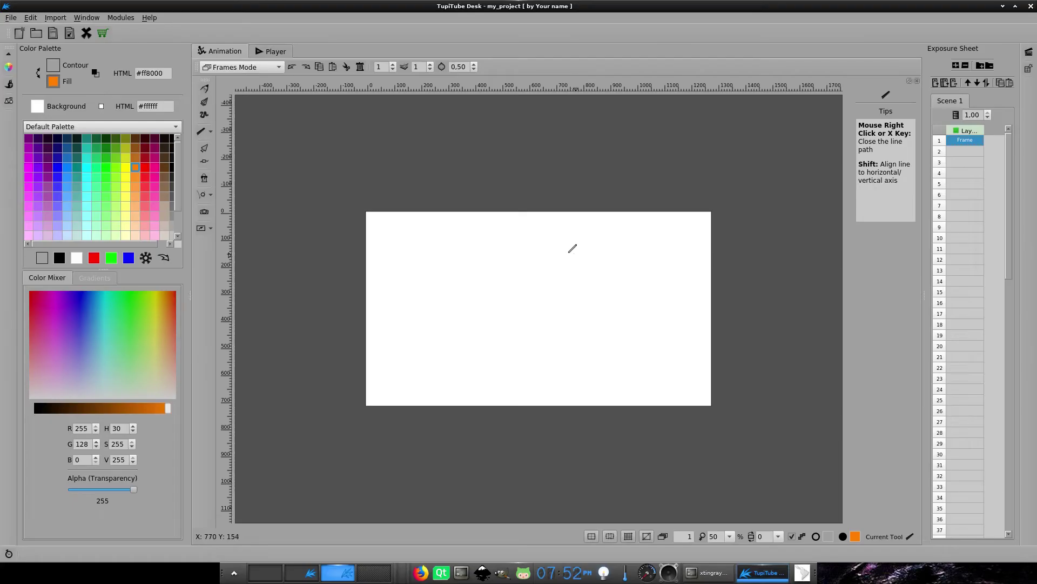
Step: Draw a C-shaped polygon with the Line tool, using the orange #ff8000 fill and no contour
left_click(573, 252)
left_click(492, 365)
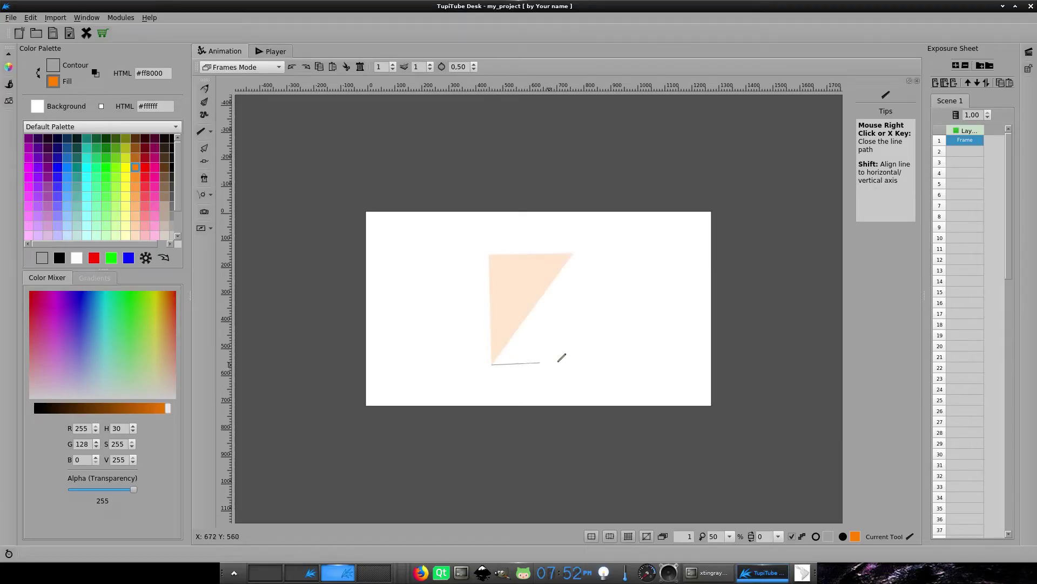
left_click(578, 364)
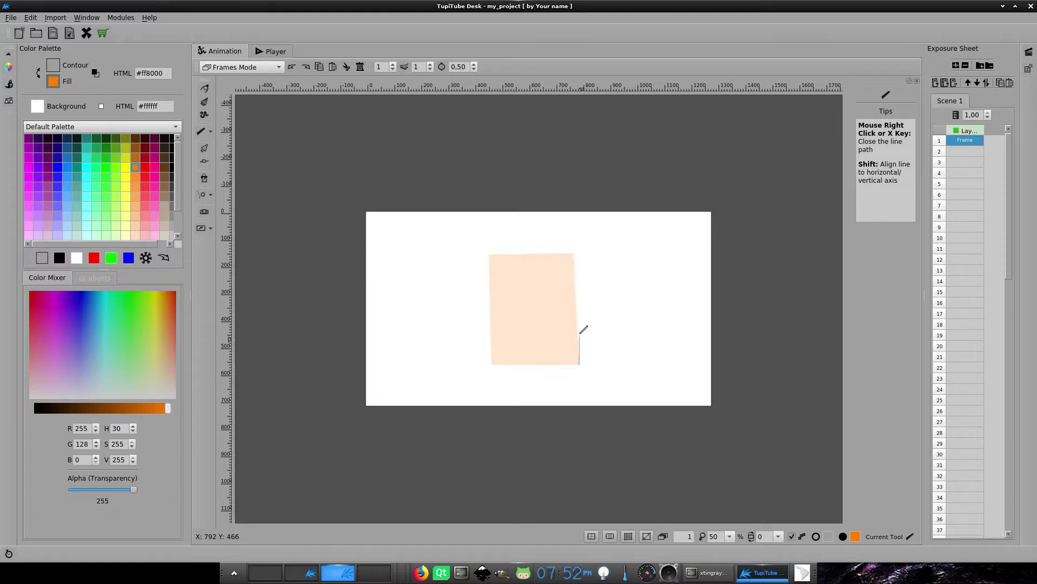
left_click(528, 332)
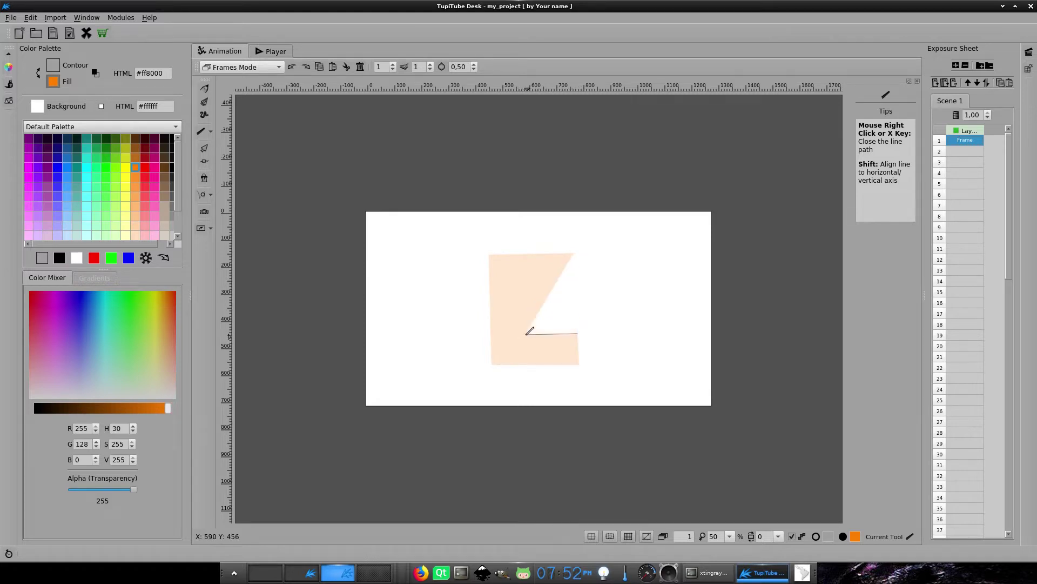
left_click(523, 281)
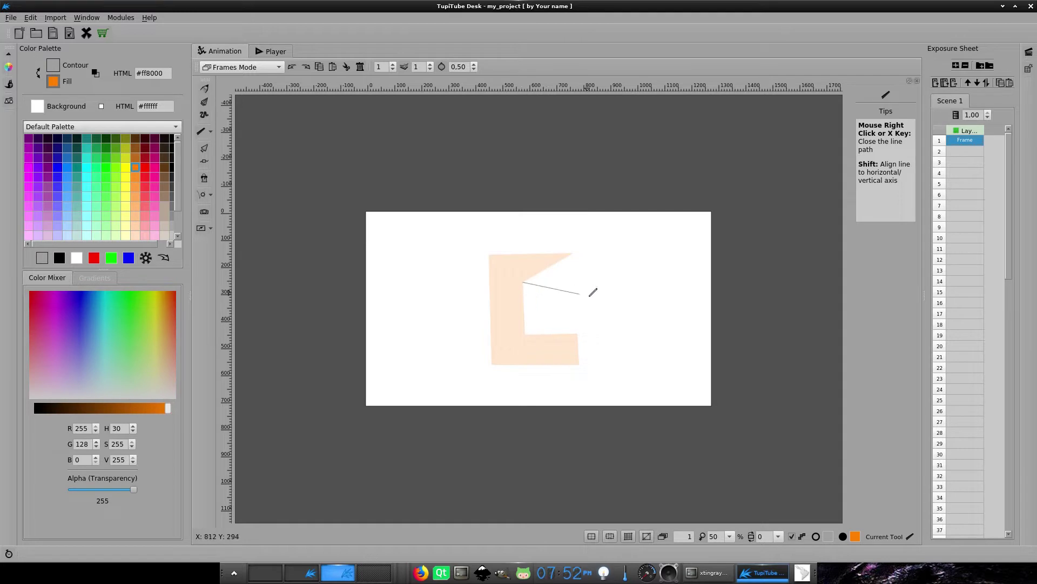
left_click(581, 282)
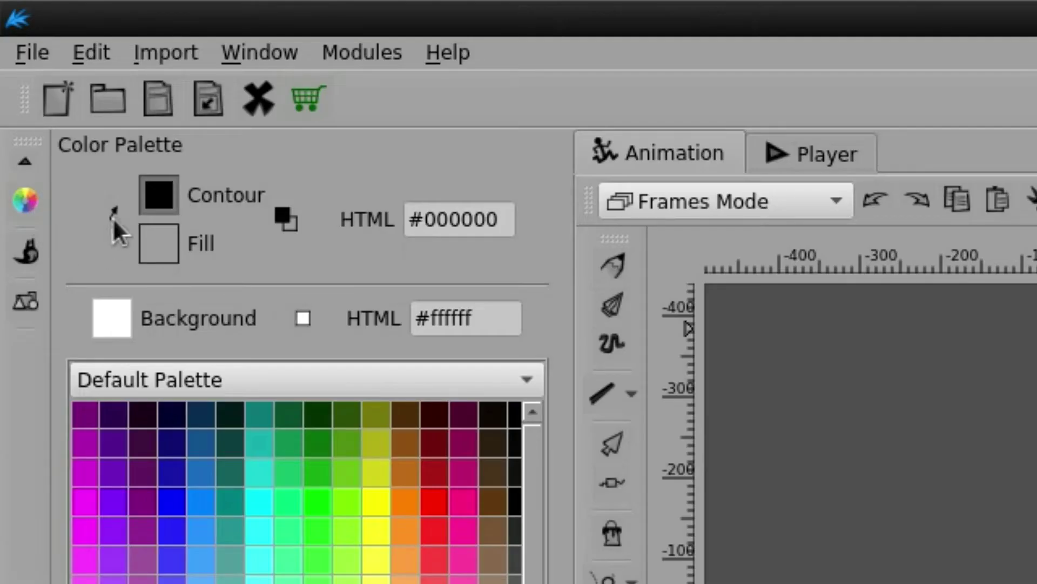
Step: Swap the contour and fill colours, and try green #00ff80, cyan and teal as the fill
left_click(114, 217)
left_click(157, 245)
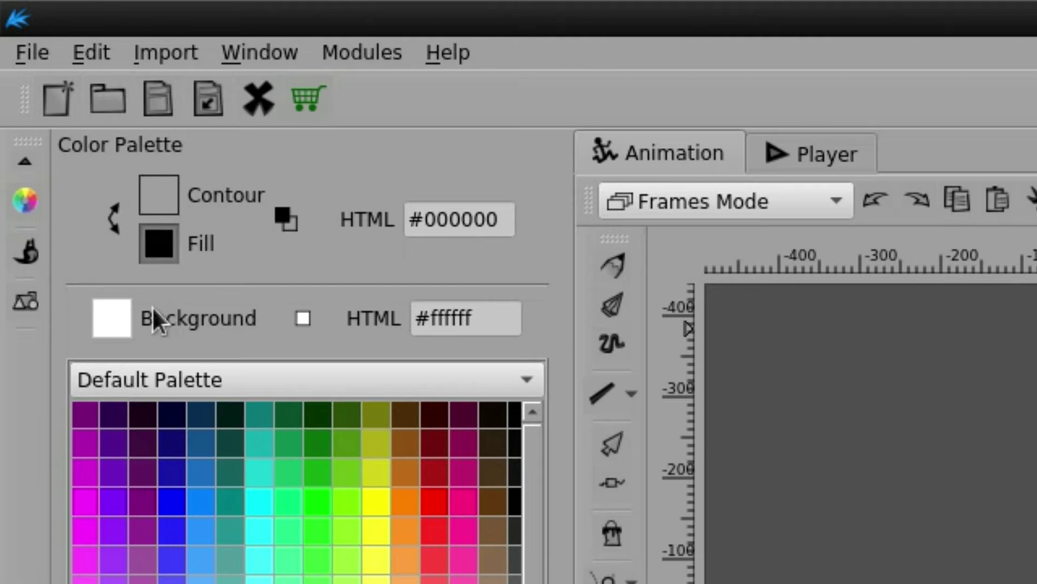
left_click(289, 502)
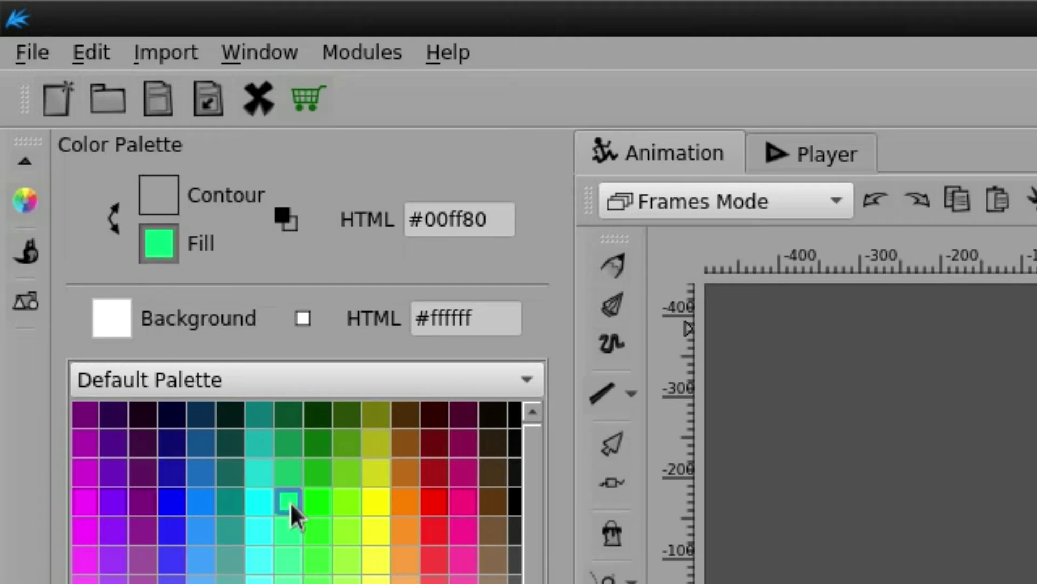
left_click(257, 501)
left_click(228, 504)
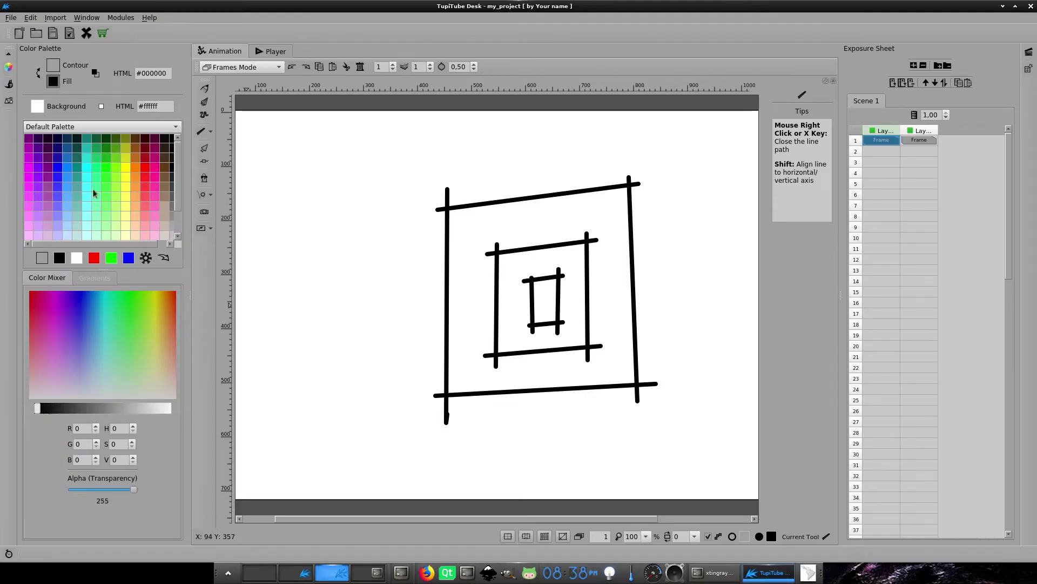
Step: Set the fill to blue #2692ff and trace the outer quadrilateral as a closed filled shape with the Line tool
left_click(67, 178)
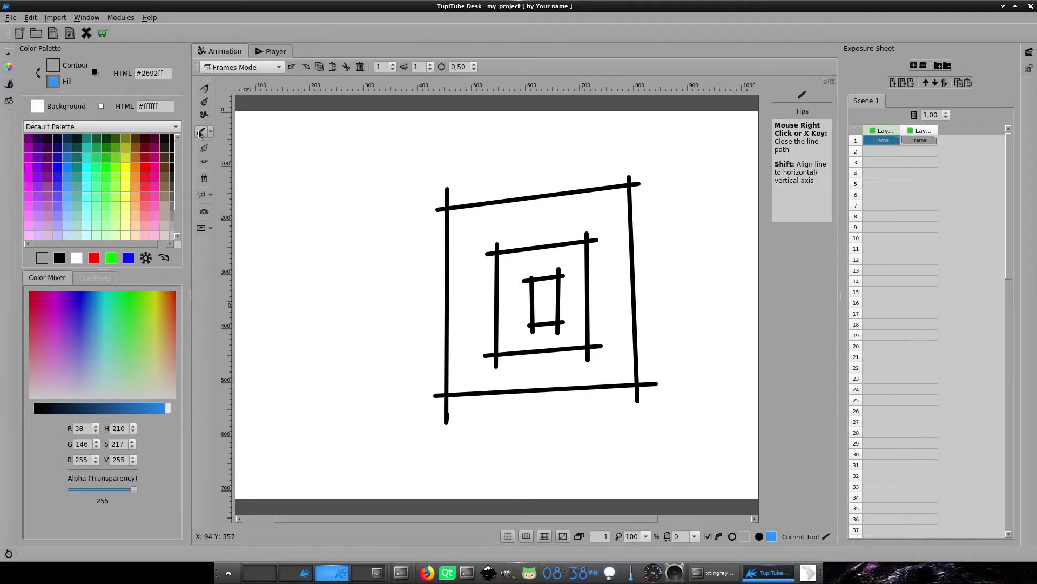
left_click(629, 185)
left_click(637, 384)
left_click(447, 393)
left_click(449, 208)
right_click(582, 151)
Step: Fill the middle quadrilateral with green #1cbf6d and the innermost one with purple #c58cff using traced shapes
left_click(96, 157)
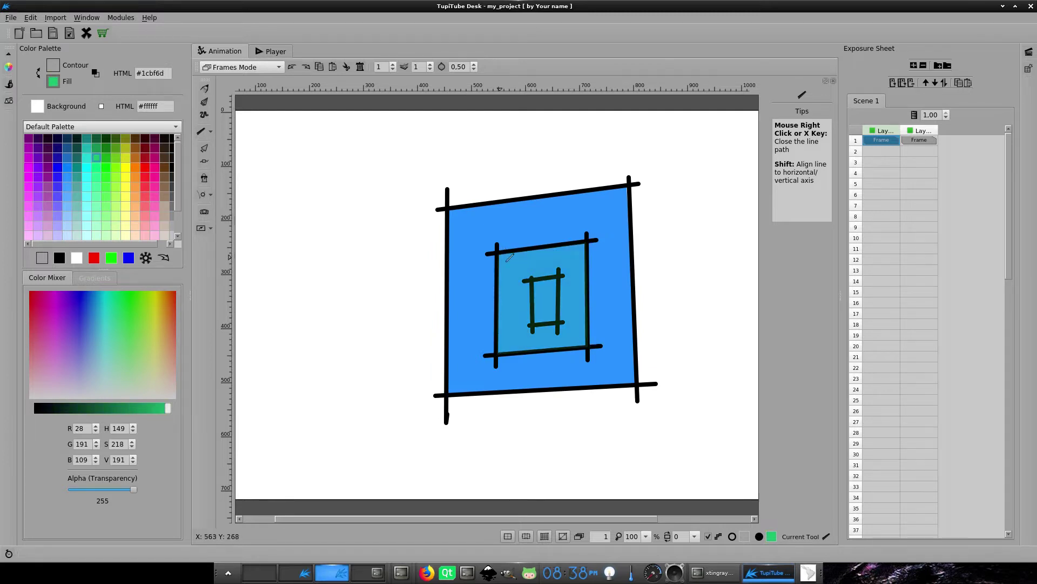
left_click(511, 256)
left_click(36, 218)
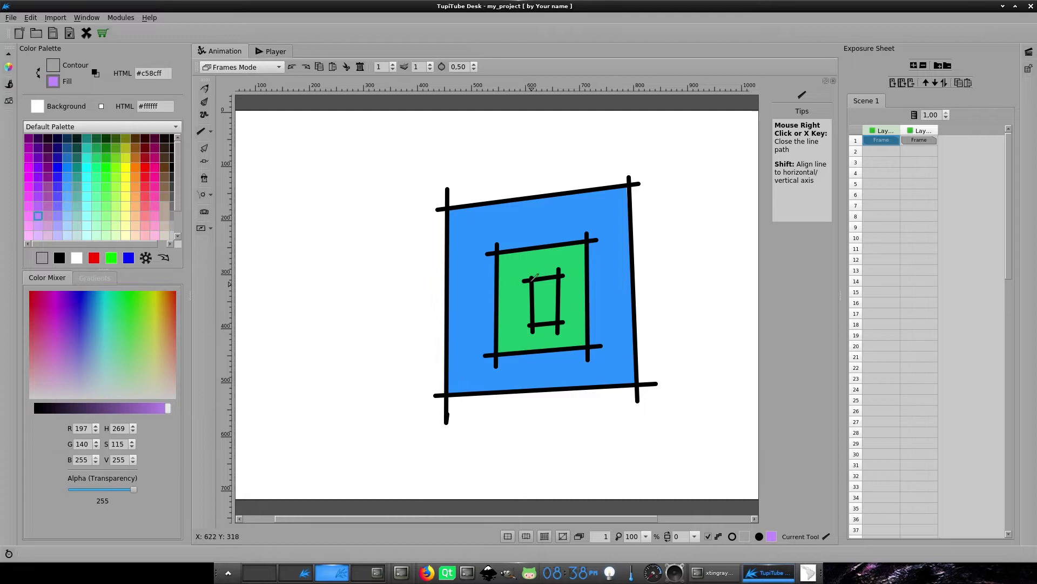
left_click(540, 323)
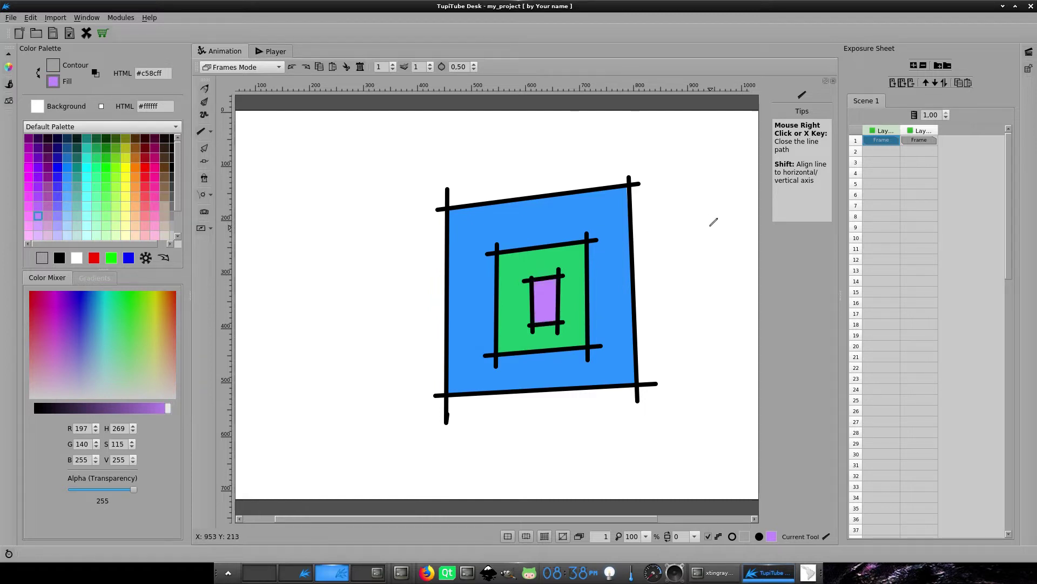
Step: Select the purple innermost shape with the Object Selection tool and send it to the back
key("p")
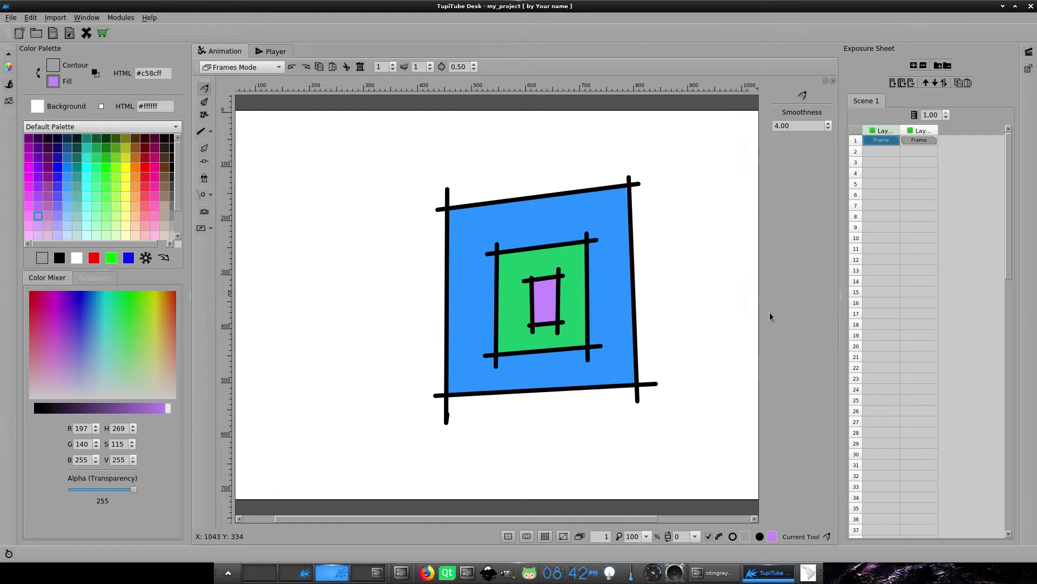
left_click(204, 149)
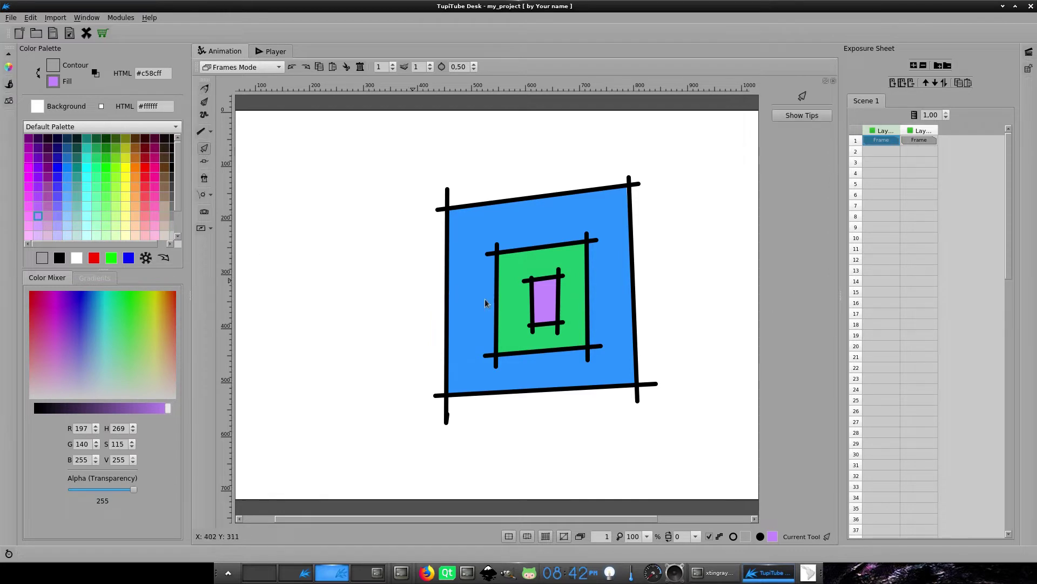
left_click(543, 310)
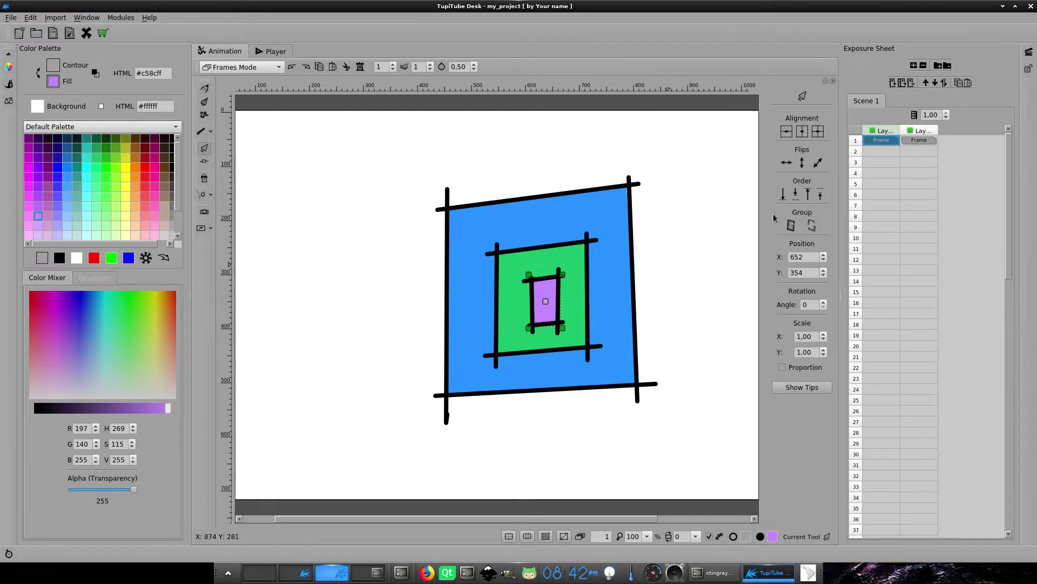
left_click(782, 199)
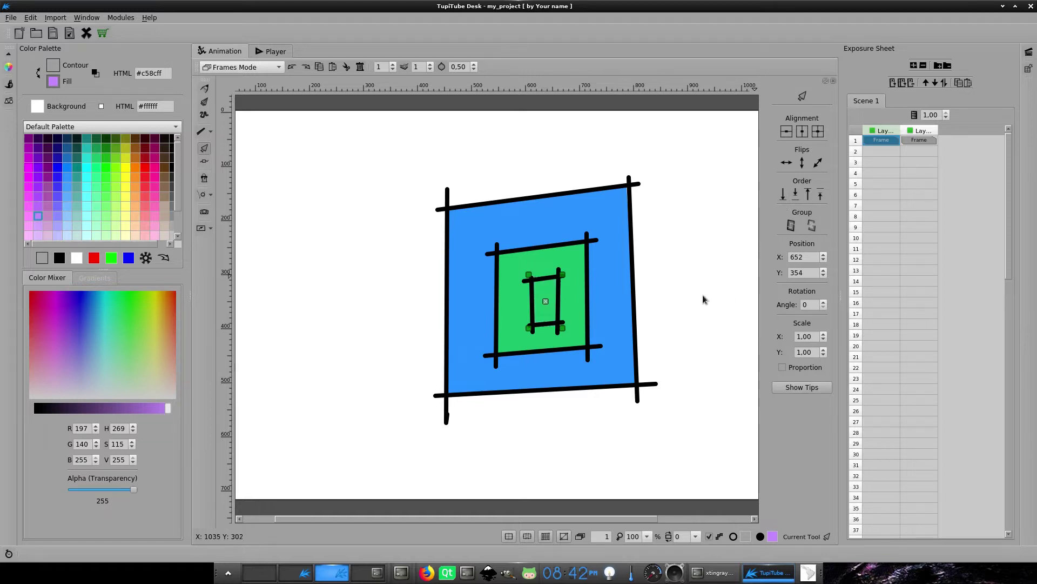
Step: Send the green middle shape to the back of the colour layer and clear the selection
left_click(571, 261)
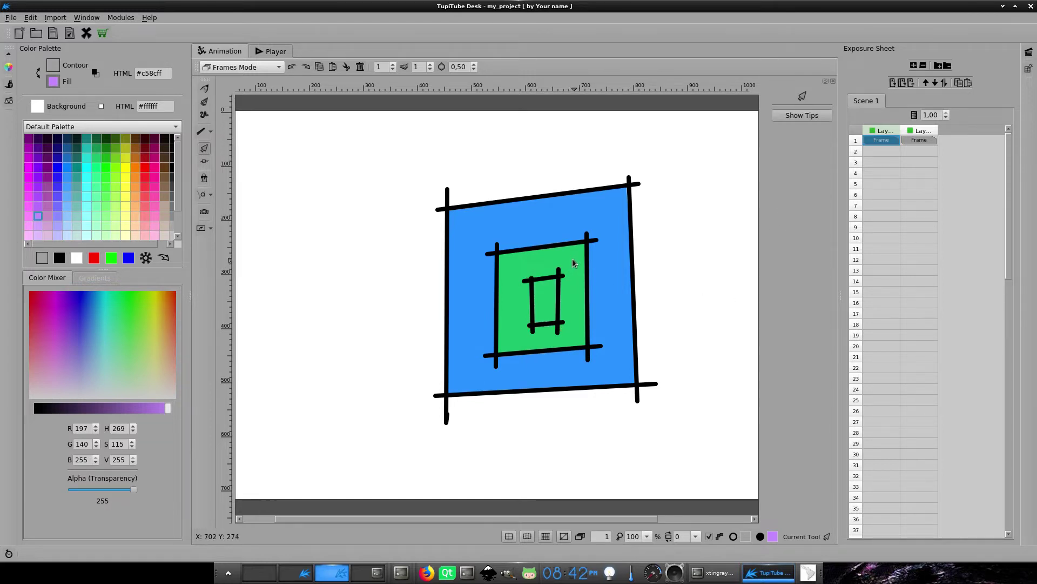
left_click(578, 266)
left_click(782, 199)
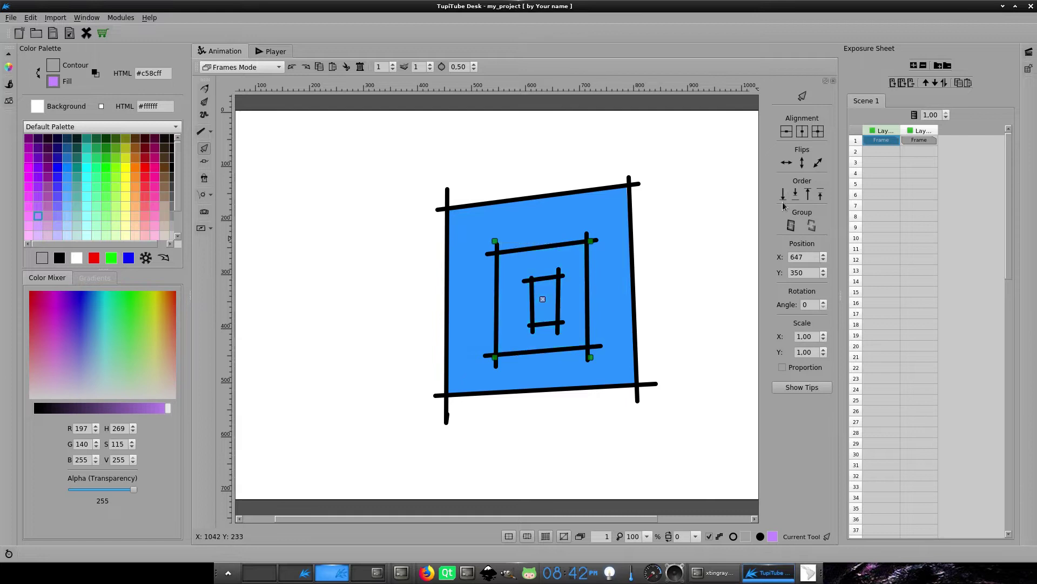
key("Escape")
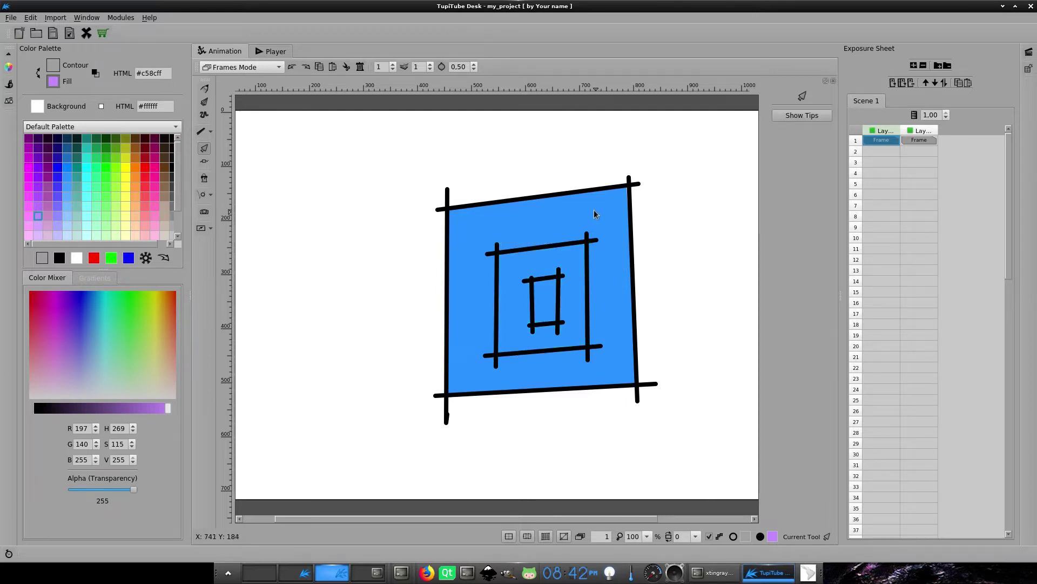
Step: Select the blue outer quadrilateral and send it to the back of the colour layer
left_click(596, 215)
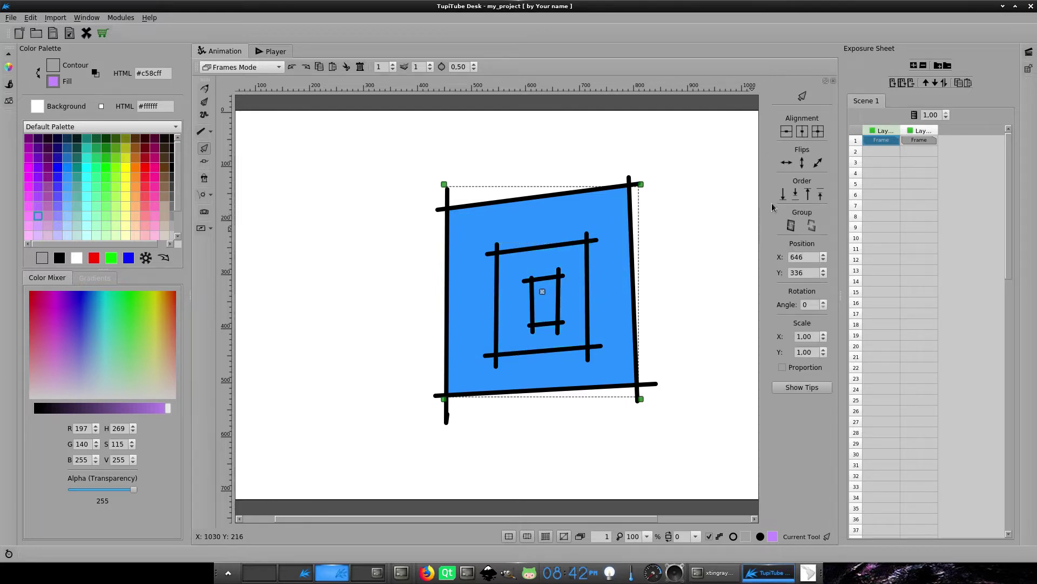
left_click(783, 201)
key("p")
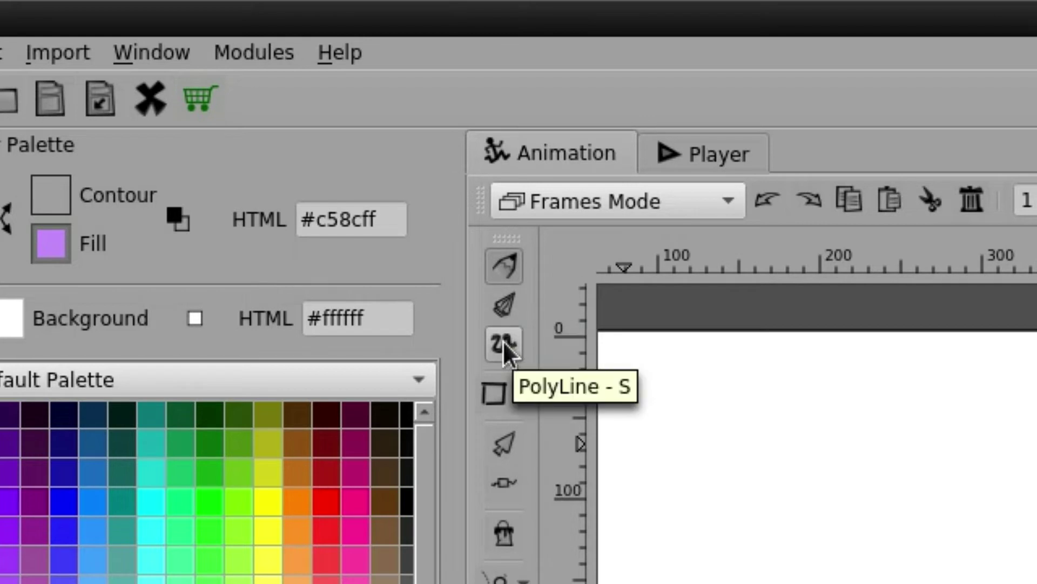
left_click(523, 395)
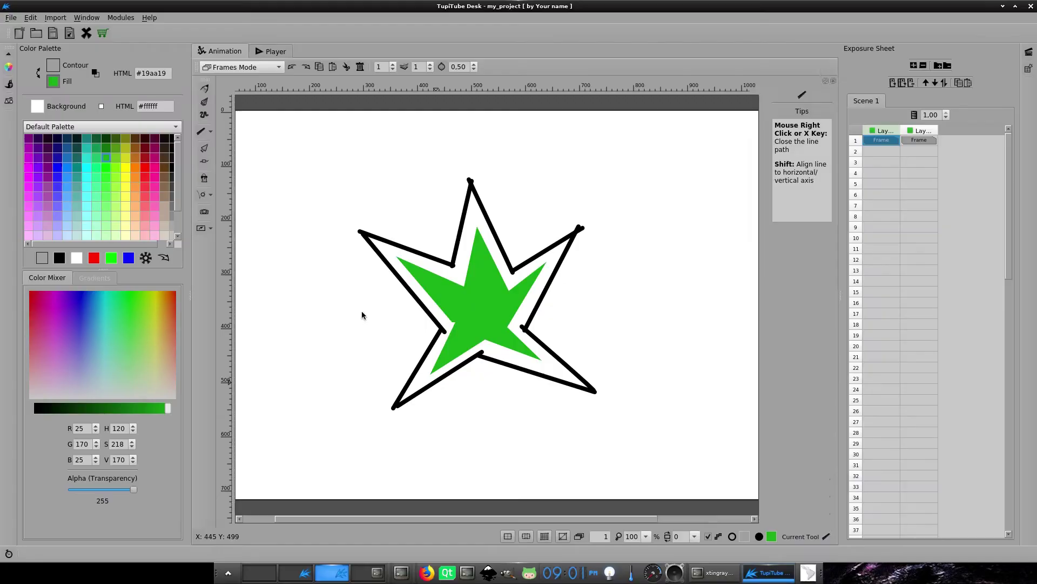
Step: Select the green star with the Nodes tool and move its upper points and inner corners out to the black outline
key("n")
left_click(423, 287)
left_click_drag(396, 255, 363, 235)
left_click_drag(463, 287, 454, 267)
left_click(478, 227)
left_click_drag(477, 227, 473, 190)
left_click_drag(509, 291, 571, 236)
left_click_drag(558, 235, 553, 246)
Step: Move the green star's lower and side nodes to the black outline and refine its upper-left point
left_click_drag(531, 300, 480, 353)
left_click(485, 340)
left_click_drag(542, 361, 572, 369)
mouse_move(455, 323)
left_mouse_down()
mouse_move(451, 337)
mouse_move(442, 328)
left_mouse_up()
left_click_drag(386, 264, 390, 265)
mouse_move(452, 336)
left_mouse_down()
mouse_move(438, 341)
mouse_move(442, 334)
left_mouse_up()
left_click_drag(430, 375, 395, 404)
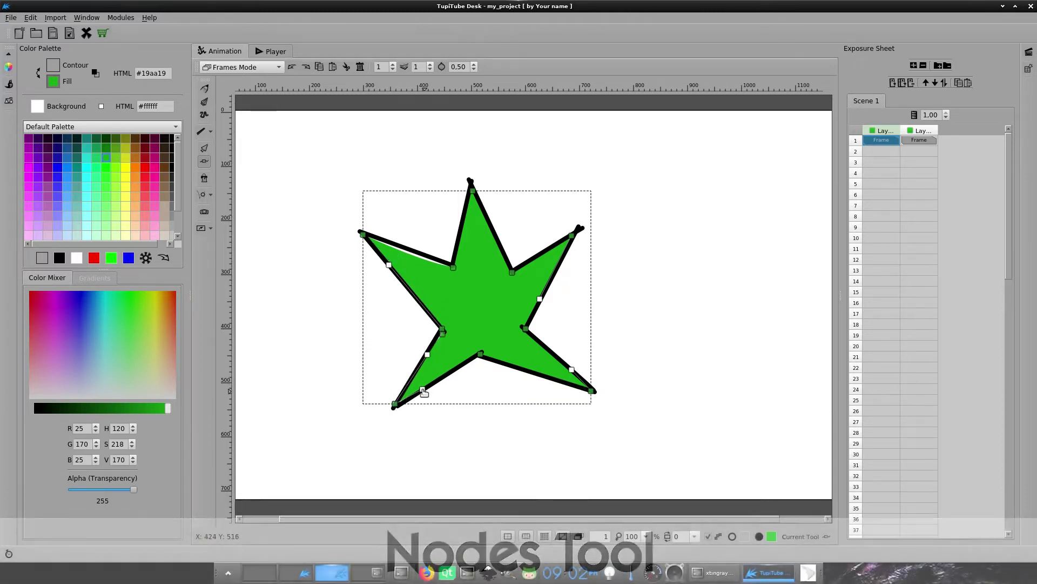
left_click_drag(363, 234, 370, 240)
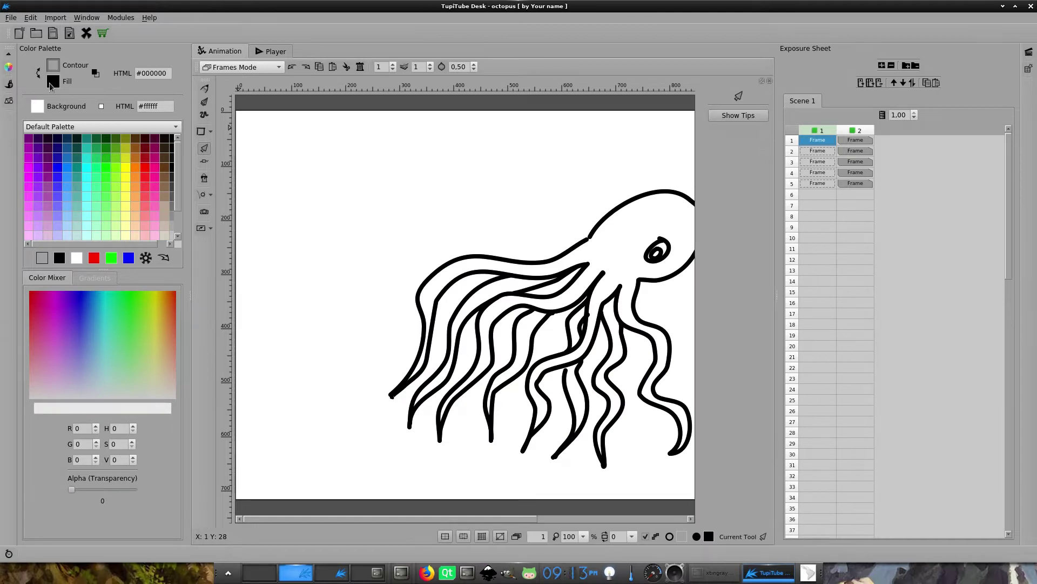
Step: Set the fill to purple and start a Line tool path around the octopus's head, ending beneath the eye
left_click(37, 199)
left_click(8, 67)
left_click(36, 131)
left_click(60, 158)
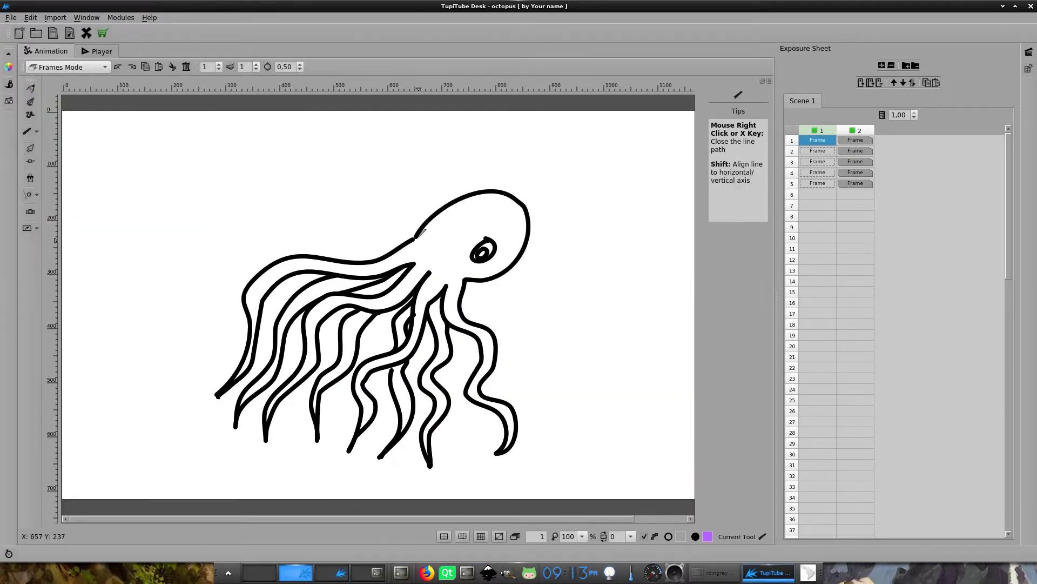
left_click(516, 201)
left_click(526, 235)
left_click(497, 276)
Step: Continue the filled path down and back up around the octopus's rightmost tentacle
left_click(464, 281)
left_click(460, 305)
left_click(492, 333)
left_click(493, 367)
left_click(480, 385)
left_click(496, 400)
left_click(513, 419)
left_click(498, 452)
left_click(504, 420)
left_click(468, 392)
left_click(481, 363)
left_click(478, 337)
left_click(446, 324)
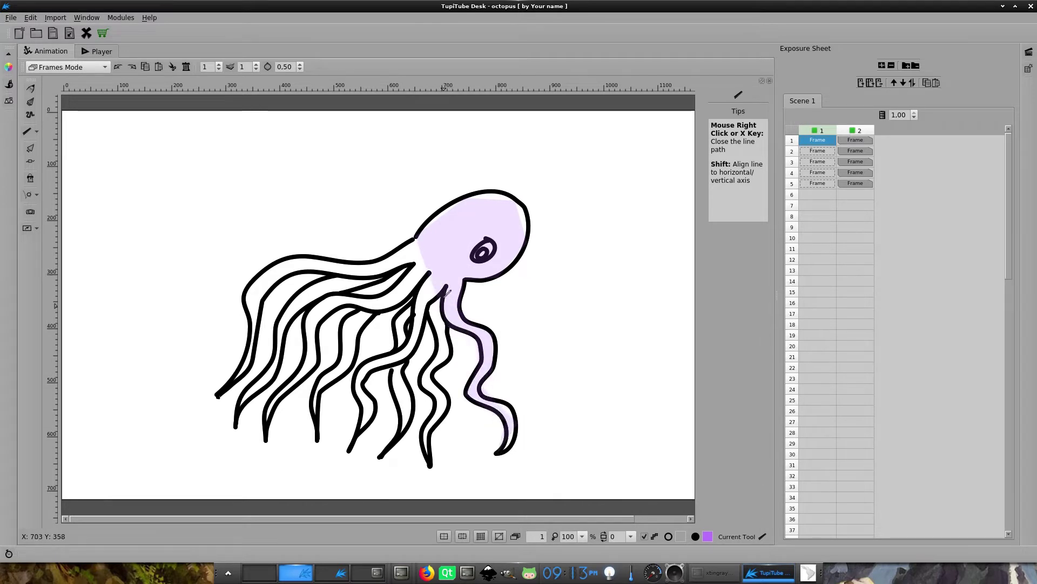
Step: Trace the second tentacle from the right as part of the same filled path
left_click(435, 375)
left_click(448, 400)
left_click(437, 425)
left_click(431, 465)
left_click(424, 435)
left_click(434, 404)
left_click(421, 382)
left_click(436, 353)
Step: Trace the third and fourth tentacles from the right within the octopus's filled path
left_click(407, 366)
left_click(413, 405)
left_click(400, 435)
left_click(393, 373)
left_click(364, 373)
left_click(376, 403)
left_click(357, 436)
left_click(360, 408)
left_click(355, 381)
left_click(395, 351)
Step: Extend the filled path around the fourth tentacle from the left, including the gap beside its base
left_click(394, 323)
left_click(414, 296)
left_click(399, 305)
left_click(380, 313)
left_click(358, 351)
left_click(323, 390)
left_click(318, 436)
left_click(312, 402)
left_click(339, 361)
left_click(349, 324)
Step: Trace the third tentacle from the left and bring the path back to the octopus's body
left_click(340, 309)
left_click(319, 365)
left_click(297, 384)
left_click(269, 434)
left_click(300, 367)
left_click(306, 316)
left_click(326, 298)
left_click(365, 295)
left_click(393, 289)
left_click(413, 265)
Step: Trace both sides of the second tentacle from the left with the filled path
left_click(388, 273)
left_click(339, 289)
left_click(311, 304)
left_click(283, 333)
left_click(274, 377)
left_click(239, 414)
left_click(277, 329)
left_click(303, 284)
left_click(329, 275)
Step: Trace the leftmost tentacle back to the head and close the octopus's filled path
left_click(300, 272)
left_click(263, 300)
left_click(256, 350)
left_click(240, 377)
left_click(226, 388)
left_click(250, 325)
left_click(244, 296)
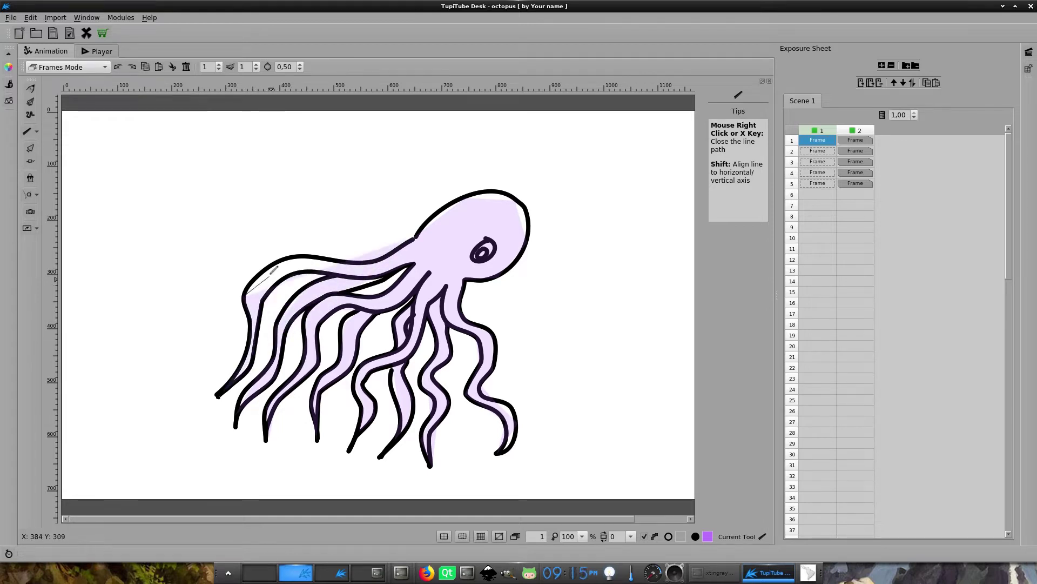
left_click(273, 268)
left_click(311, 255)
left_click(371, 263)
left_click(414, 239)
right_click(440, 245)
Step: Select the purple octopus fill with the Nodes tool and curve its head edges to match the line art
left_click(31, 161)
left_click(470, 211)
left_click_drag(474, 203, 495, 195)
left_click(474, 202)
left_click(518, 202)
left_click_drag(535, 233, 541, 210)
left_click(535, 246)
Step: Curve the purple fill's nodes along the rightmost tentacle to match the outline, and clear the selection
left_click(472, 284)
left_click(489, 394)
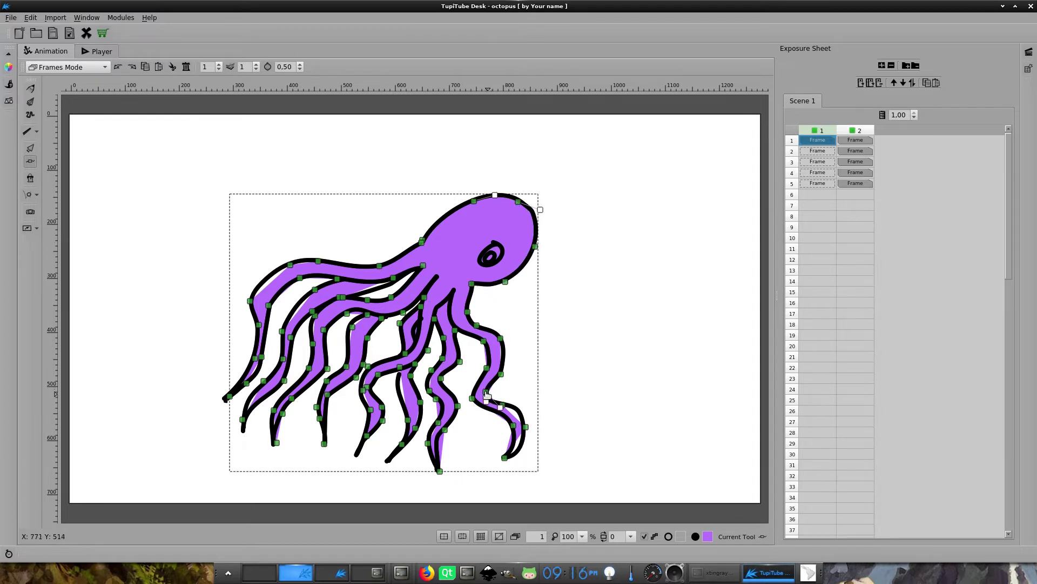
left_click_drag(510, 413, 549, 452)
left_click(659, 417)
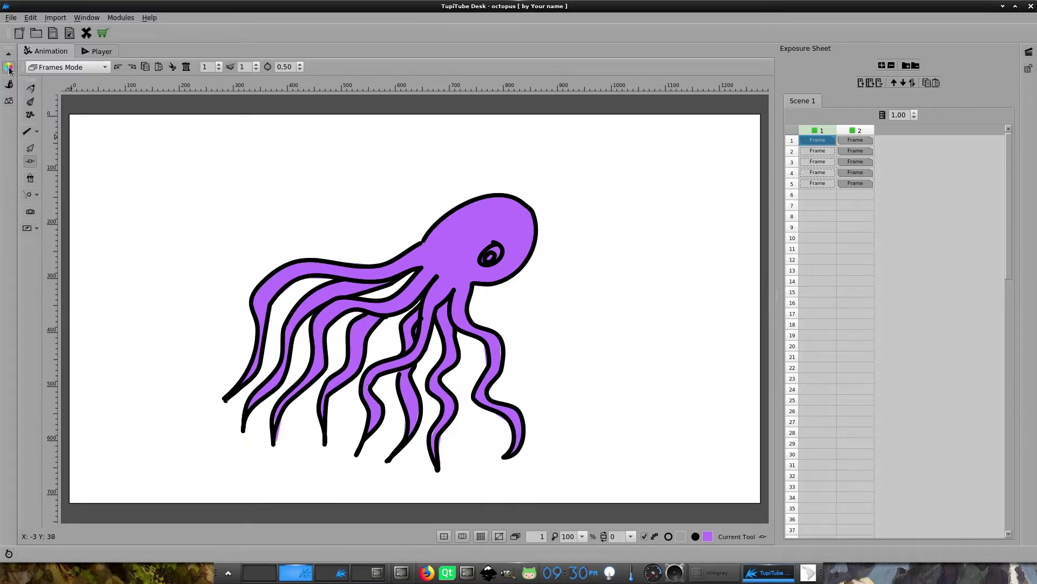
Step: Show the colour palette and adjust the purple fill's Alpha (Transparency)
left_click(8, 67)
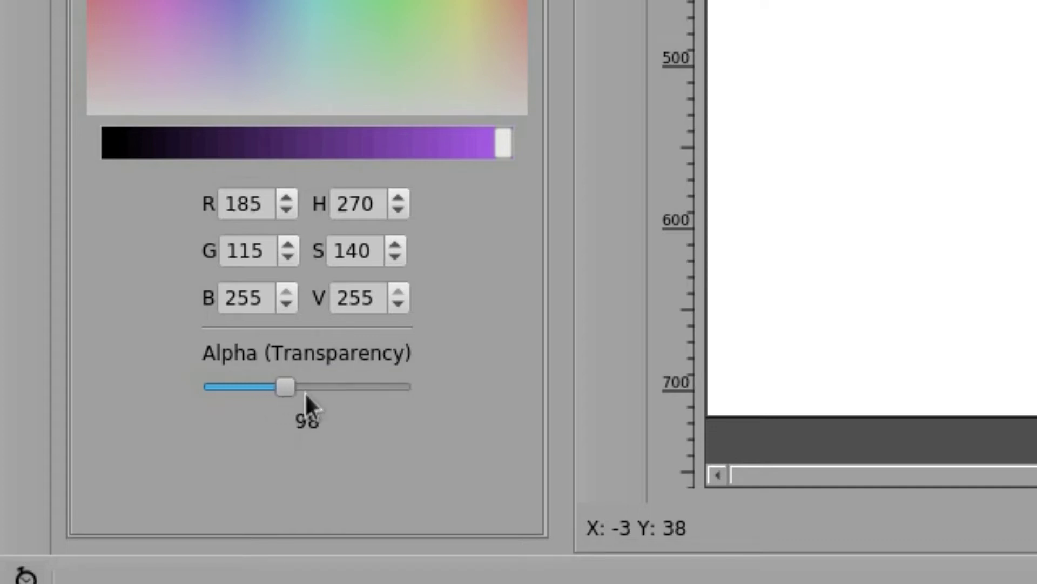
left_click_drag(370, 395, 380, 400)
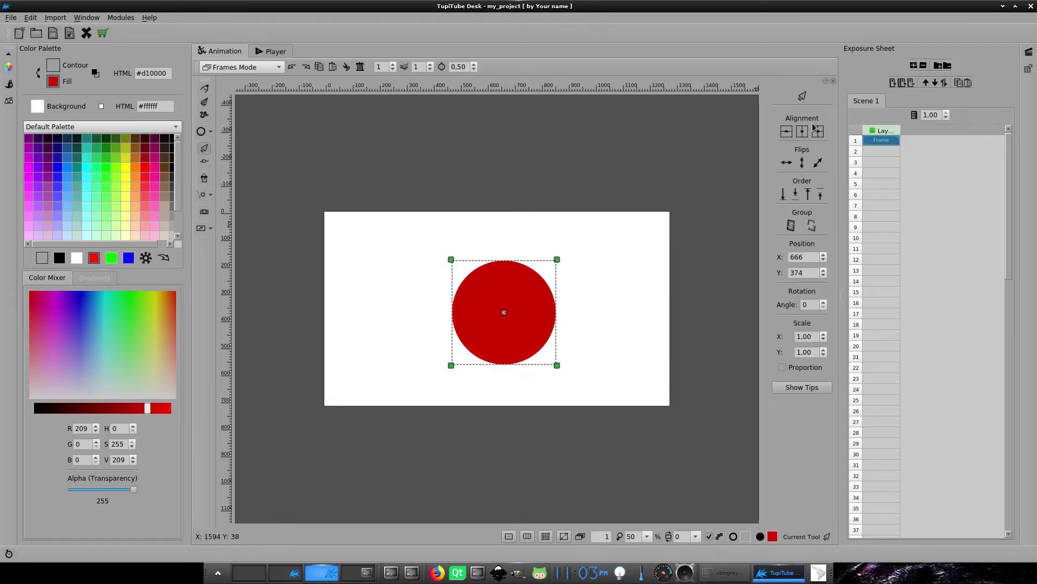
Step: Set the fill to white with alpha 142 and draw a circular highlight over the red circle's upper-left area
left_click(76, 260)
left_click_drag(134, 489, 106, 490)
key("c")
left_click_drag(468, 278, 515, 325)
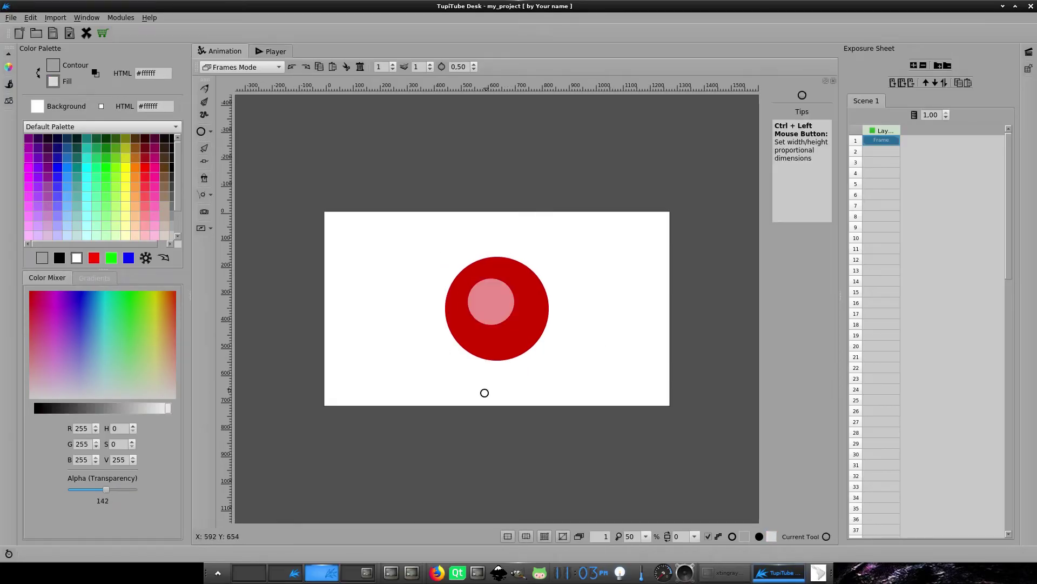
Step: Set the fill to black with alpha 51 and trace a shadow over the red ball's lower right with the Line tool
left_click(59, 257)
left_click_drag(122, 489, 84, 489)
left_click(210, 131)
left_click(227, 160)
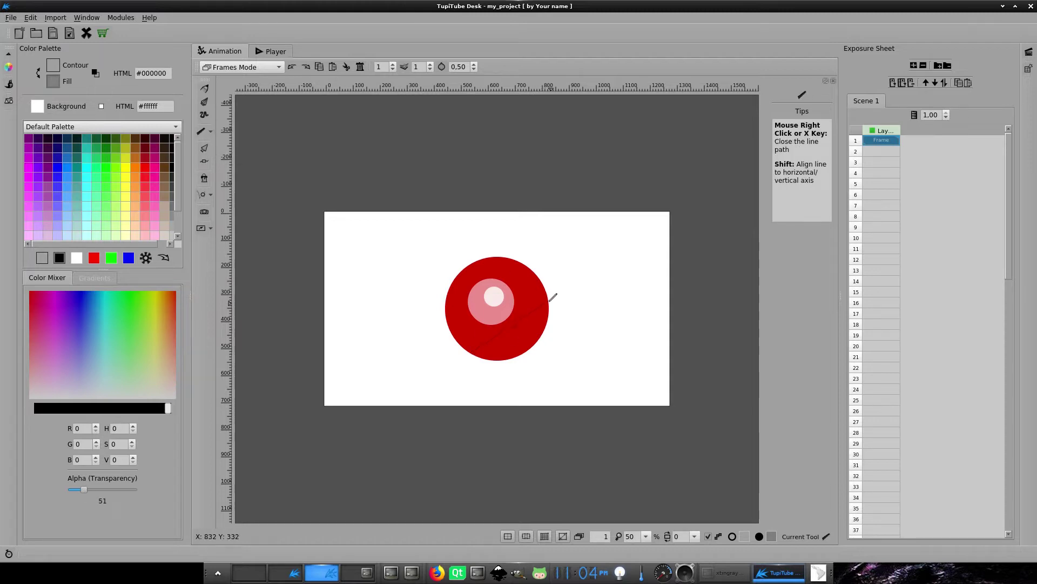
Step: Curve the translucent shadow's edges with the Nodes tool to fit the red ball, and clear the selection
key("n")
left_click(581, 306)
left_click_drag(585, 302, 552, 350)
left_click(660, 335)
Step: Set the black fill's alpha to 106, trace a second shadow along the ball's lower-right edge, and select it for node editing
left_click_drag(88, 494, 97, 491)
key("l")
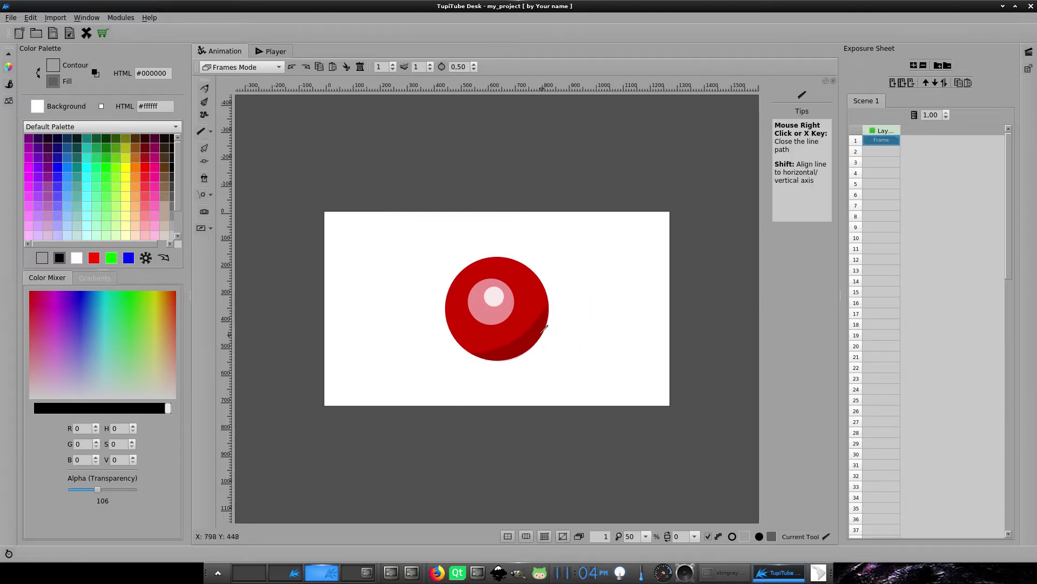
left_click(203, 160)
scroll(613, 319, "up", 5)
left_click(506, 478)
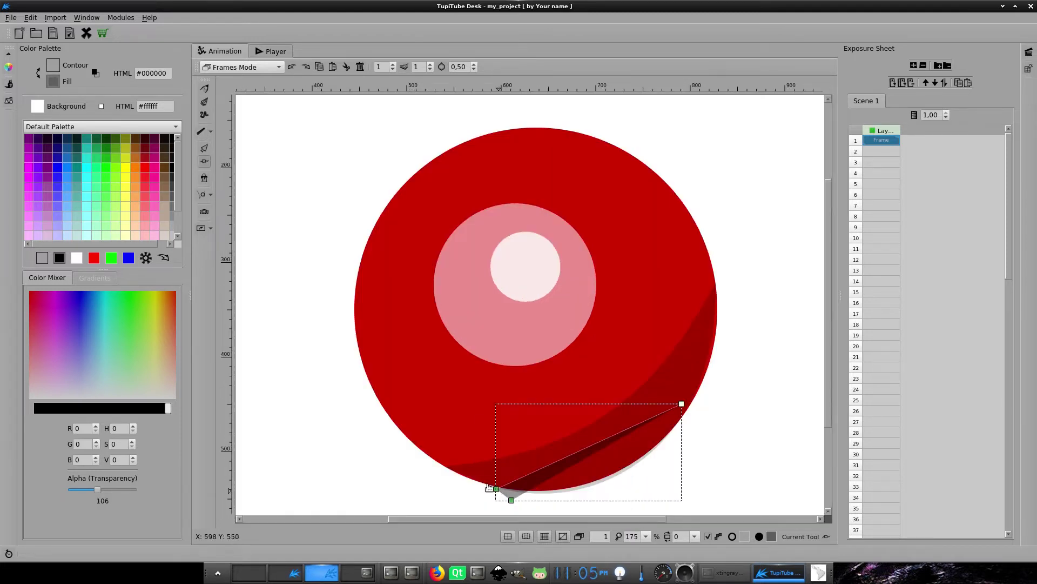
Step: Adjust the darker shadow's nodes and curves to form a thin crescent along the red ball's lower-right edge
left_click_drag(489, 489, 486, 482)
left_click_drag(680, 402, 691, 403)
left_click_drag(511, 495, 629, 436)
mouse_move(519, 497)
left_mouse_down()
mouse_move(633, 495)
mouse_move(537, 497)
left_mouse_up()
left_click_drag(499, 484, 487, 483)
left_click_drag(522, 494, 532, 499)
left_click_drag(572, 460, 575, 484)
left_click_drag(629, 437, 636, 451)
left_click(713, 419)
left_click(645, 536)
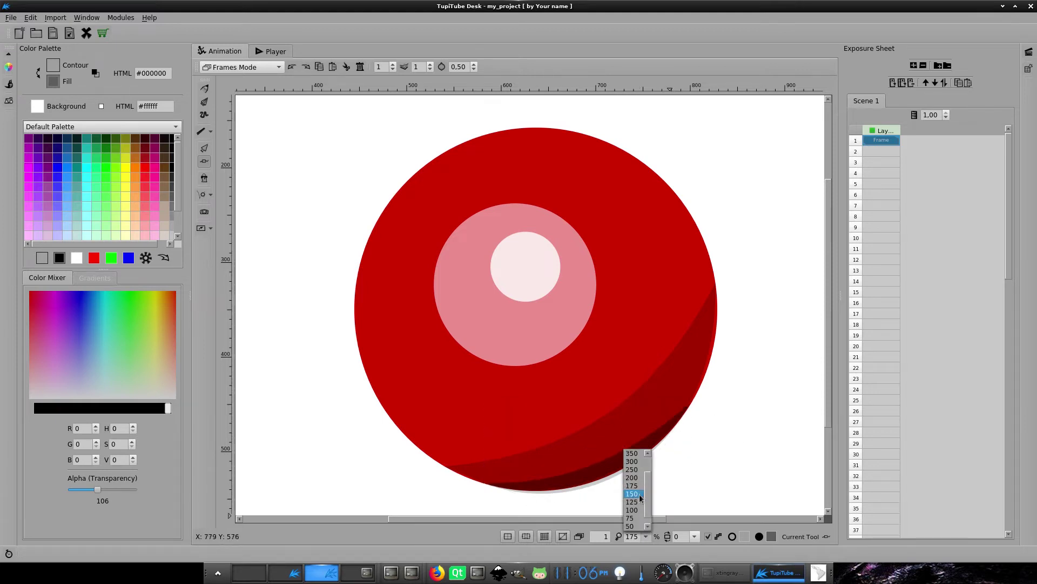
left_click(636, 494)
scroll(669, 491, "down", 9)
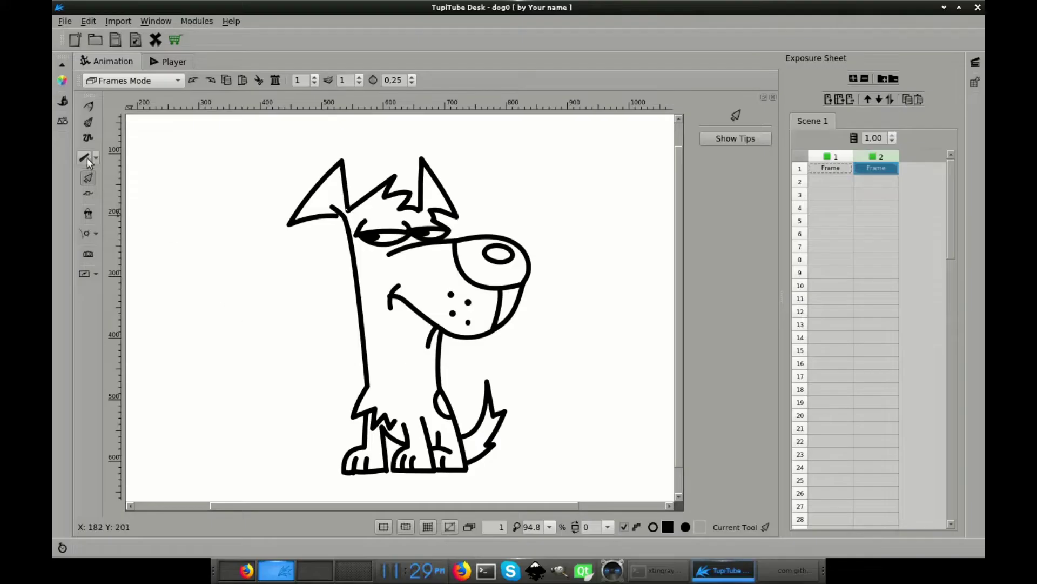
Step: Draw a small shape on the dog's chest with the Line tool and round its outer end with the Nodes tool
left_click(84, 158)
left_click_drag(365, 342, 399, 347)
key("n")
left_click(393, 371)
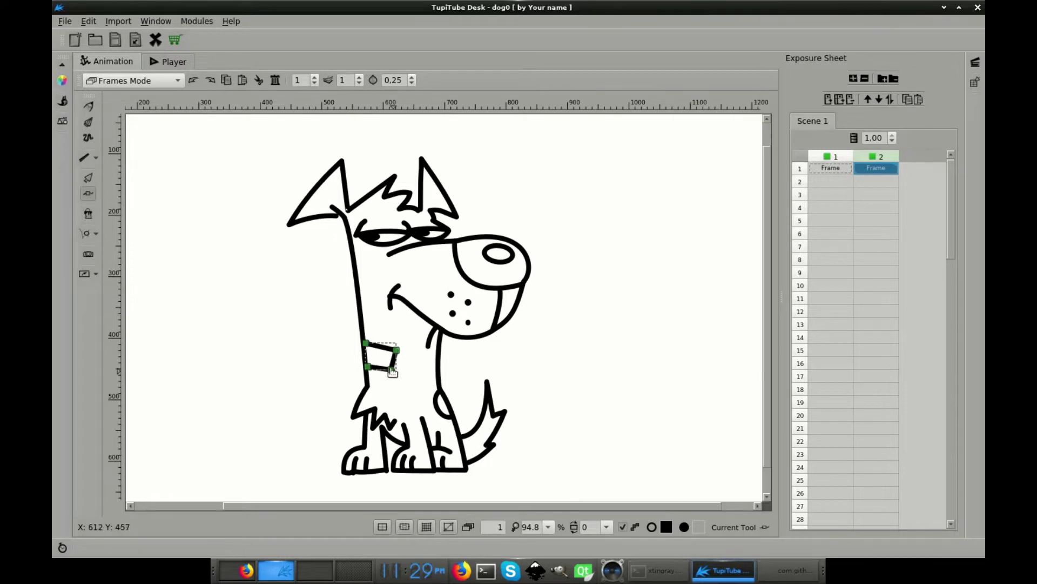
left_click(381, 353)
left_click(390, 377)
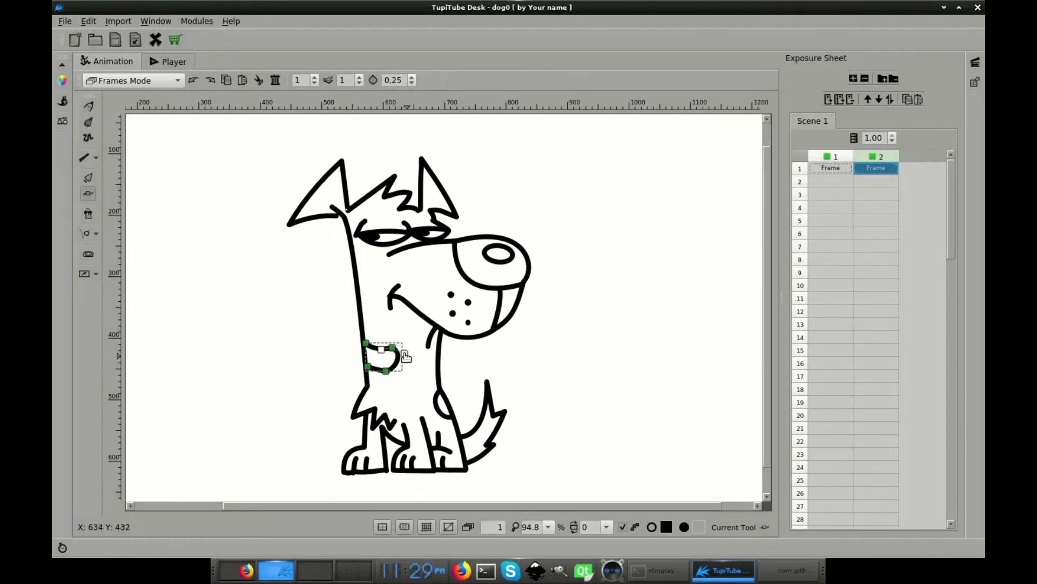
Step: Extend the dog drawing to frame 26 of layer 2 and modify the left eye in frame 8 with the Object Selection tool
left_click(841, 99)
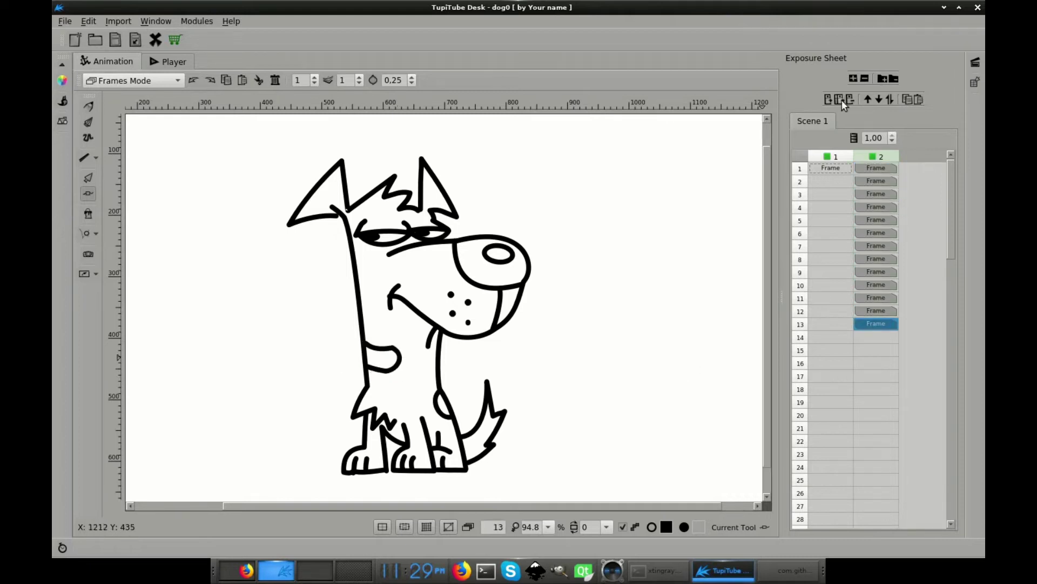
left_click(886, 258)
key("o")
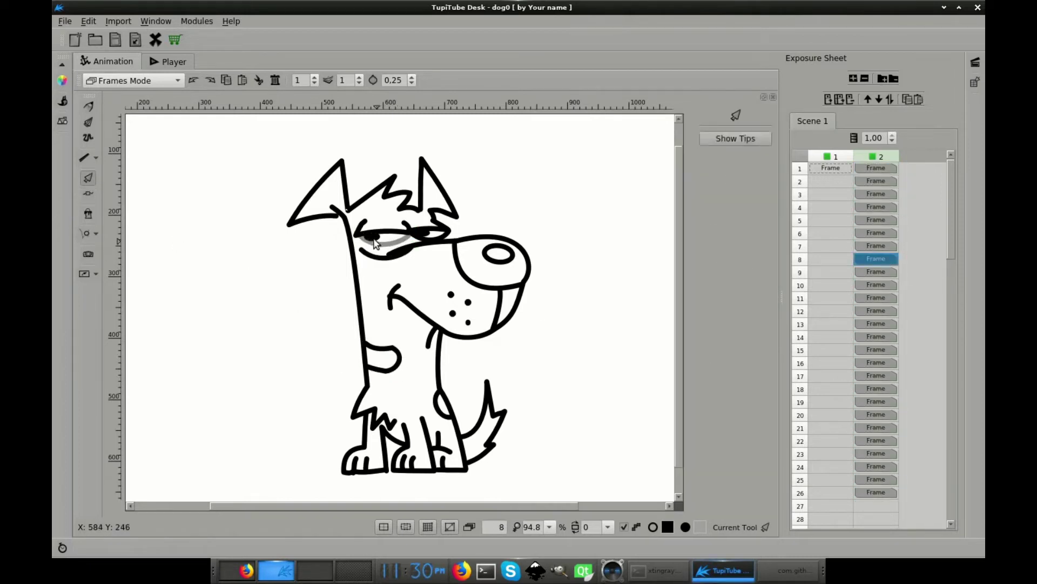
left_click(381, 241)
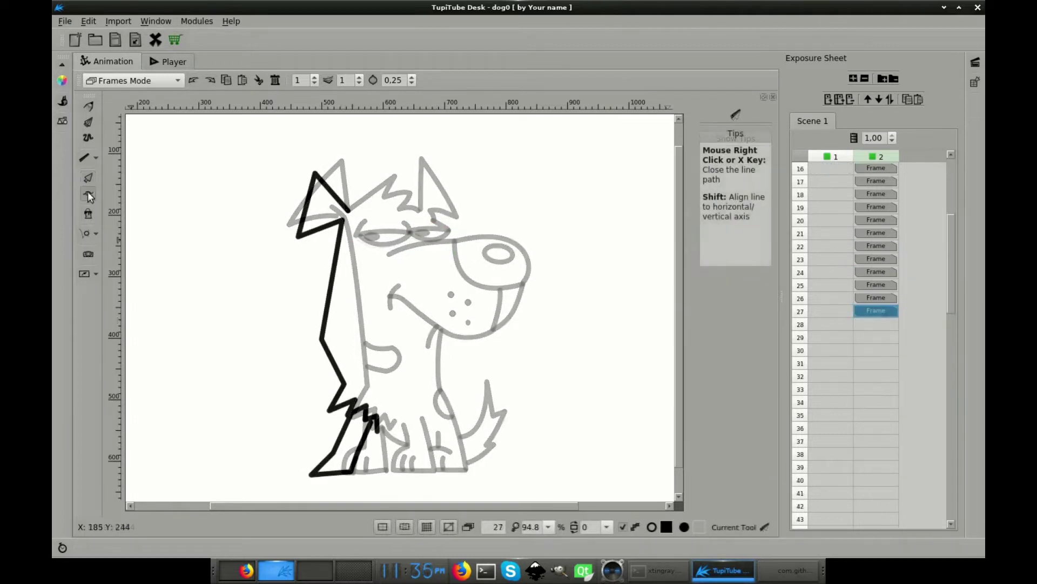
Step: Round the top of the dog's paw and bend the lower back line into a smooth curve with the Nodes tool
key("n")
left_click(330, 457)
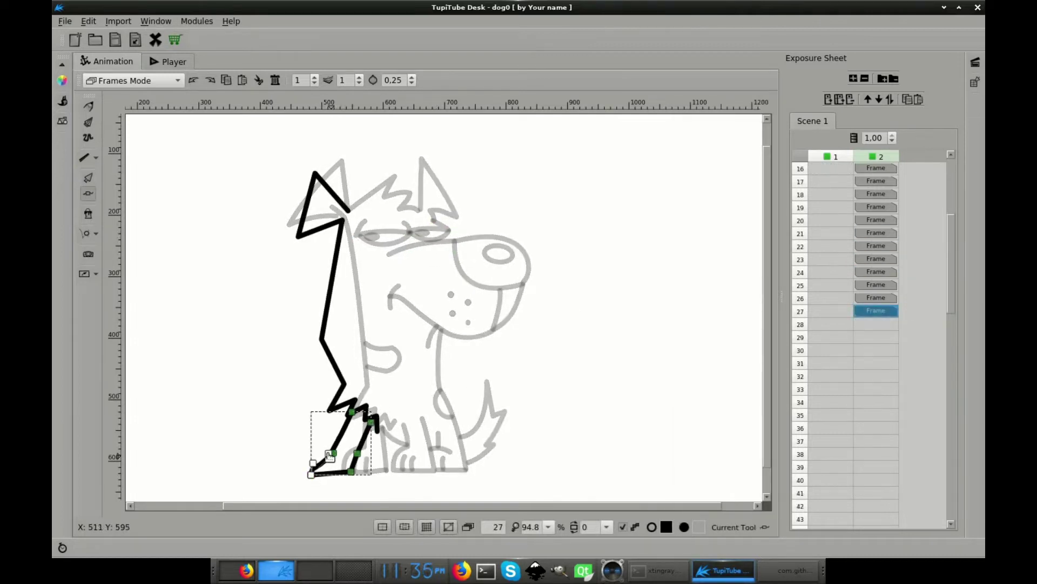
left_click_drag(315, 463, 316, 453)
left_click(326, 349)
mouse_move(323, 339)
left_mouse_down()
mouse_move(329, 346)
mouse_move(327, 323)
left_mouse_up()
Step: Draw a line from the mouth area down to the lower chest in frame 27 and bend it inward into a curve
key("s")
left_click(420, 292)
left_click(442, 394)
key("n")
left_click(443, 393)
left_click_drag(442, 392, 386, 361)
left_click(204, 288)
Step: Draw the slanted eyelid line across the dog's face with the Line tool and end the path
key("s")
left_click(360, 228)
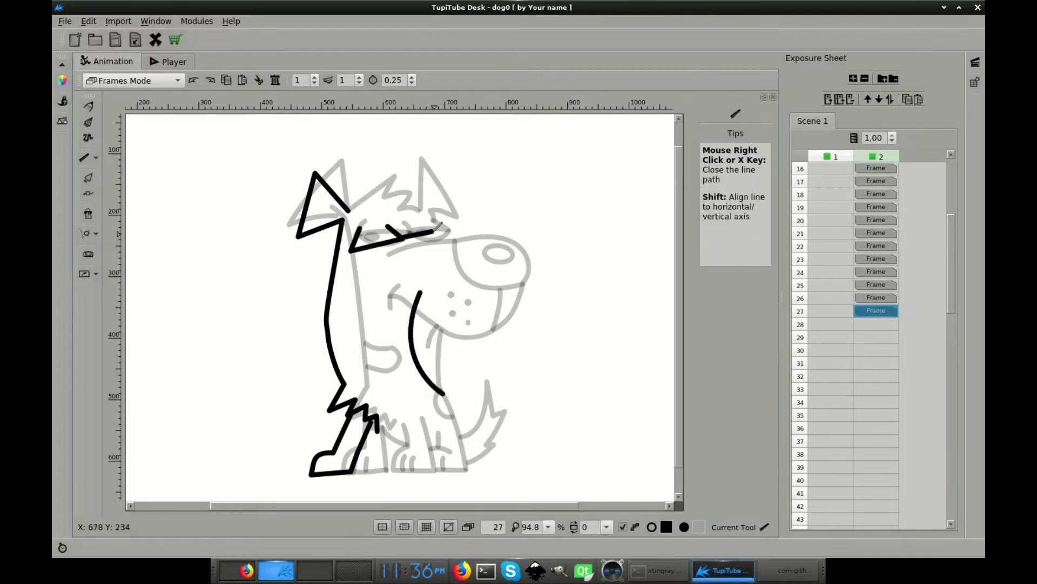
left_click(433, 230)
left_click(414, 220)
right_click(414, 220)
Step: Draw the dog's second ear as a triangular line path above the eyelid line
left_click(398, 196)
left_click(398, 159)
left_click(444, 205)
left_click(397, 204)
right_click(398, 204)
Step: Bend the muzzle and mouth lines into smooth curves by adjusting their nodes
left_click(512, 327)
left_click_drag(540, 265, 536, 294)
left_click_drag(442, 324, 476, 346)
left_click_drag(442, 325, 441, 327)
left_click_drag(378, 296, 394, 299)
left_click_drag(441, 326, 416, 308)
left_click(419, 297)
Step: Draw the pointed outline of the dog's tail with the Line tool
key("s")
left_click(461, 435)
left_click(487, 379)
left_click(493, 417)
left_click(511, 406)
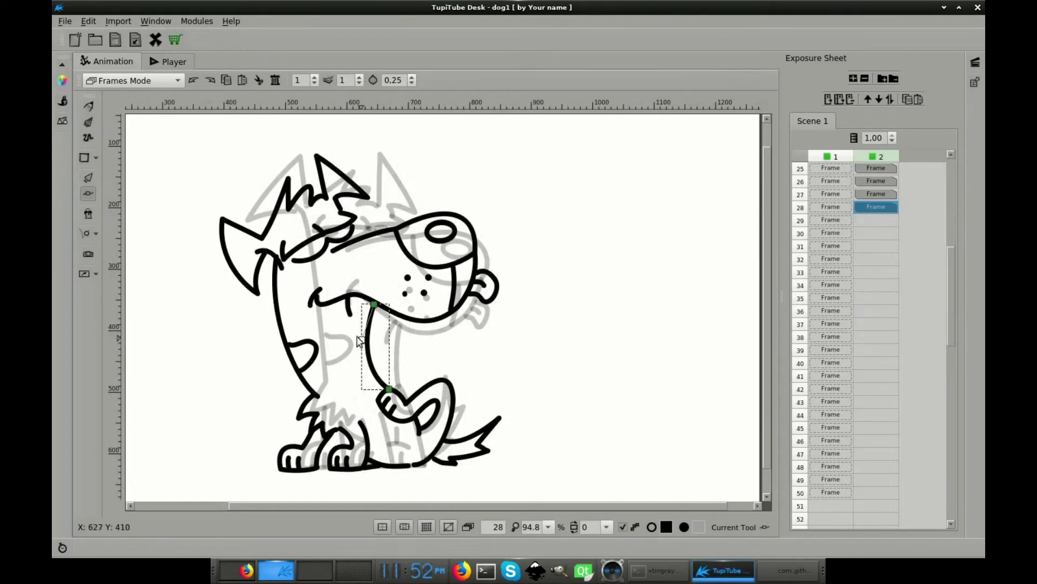
Step: Deepen the curve of the dog's chest line in frame 28, check it against frame 27, and extend frame 28 in layer 2
left_click_drag(358, 343, 346, 335)
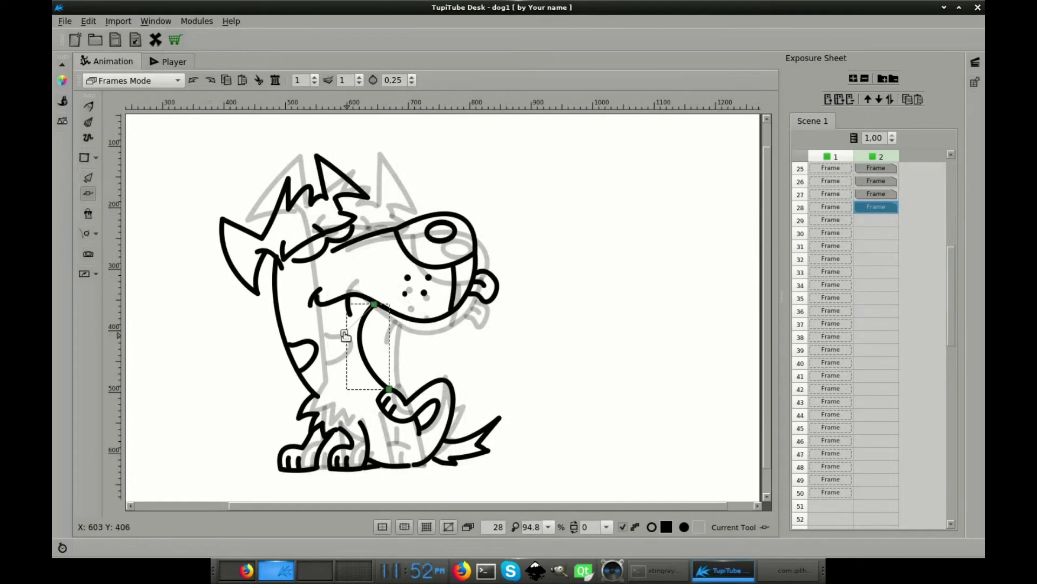
left_click(879, 195)
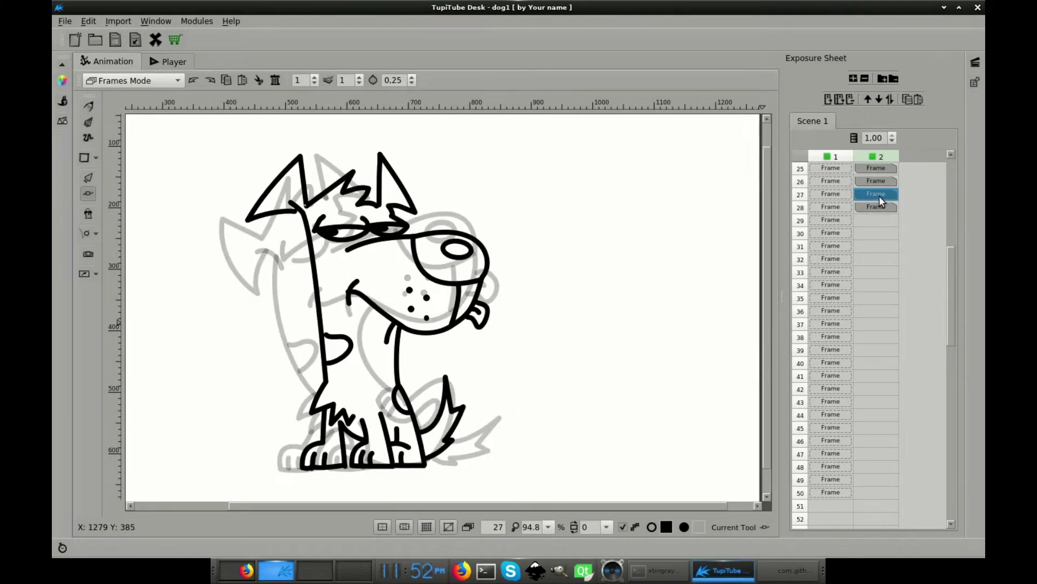
left_click(880, 206)
left_click(839, 99)
left_click(840, 99)
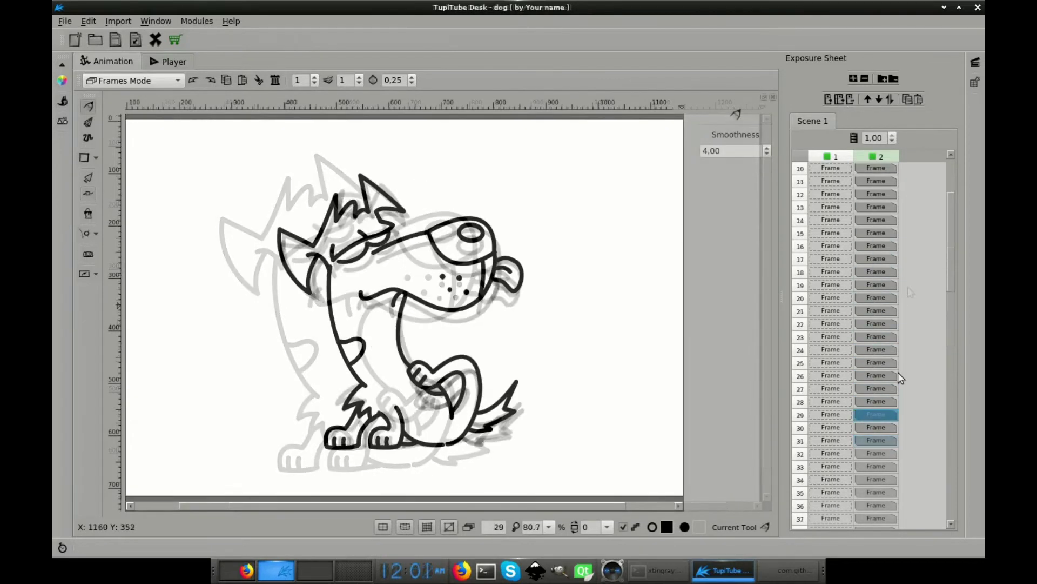
Step: Select the dog's drooping ear outline in frame 30 for node editing and pick its tip node
left_click(87, 193)
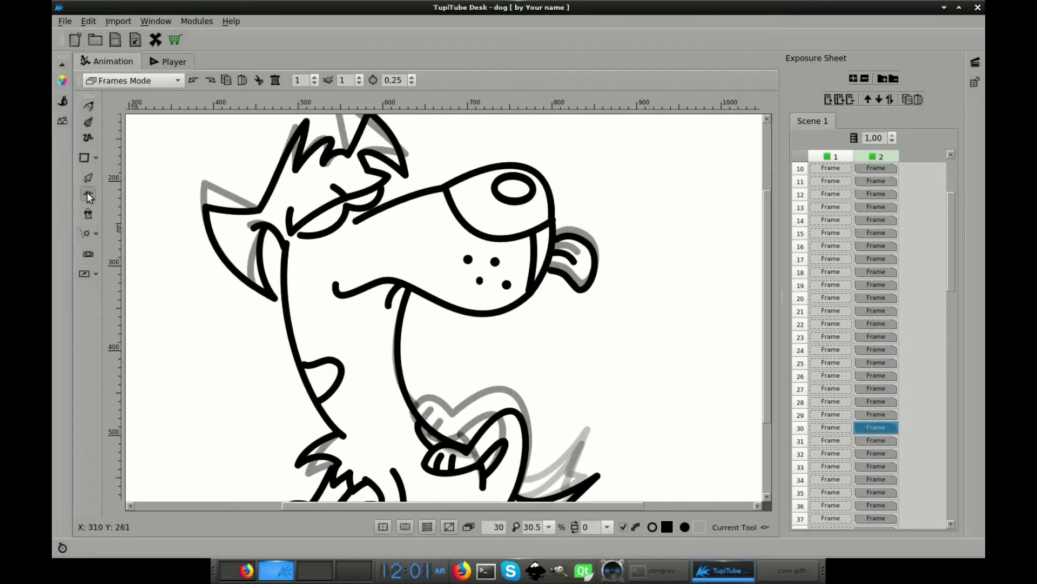
left_click(243, 212)
left_click(205, 207)
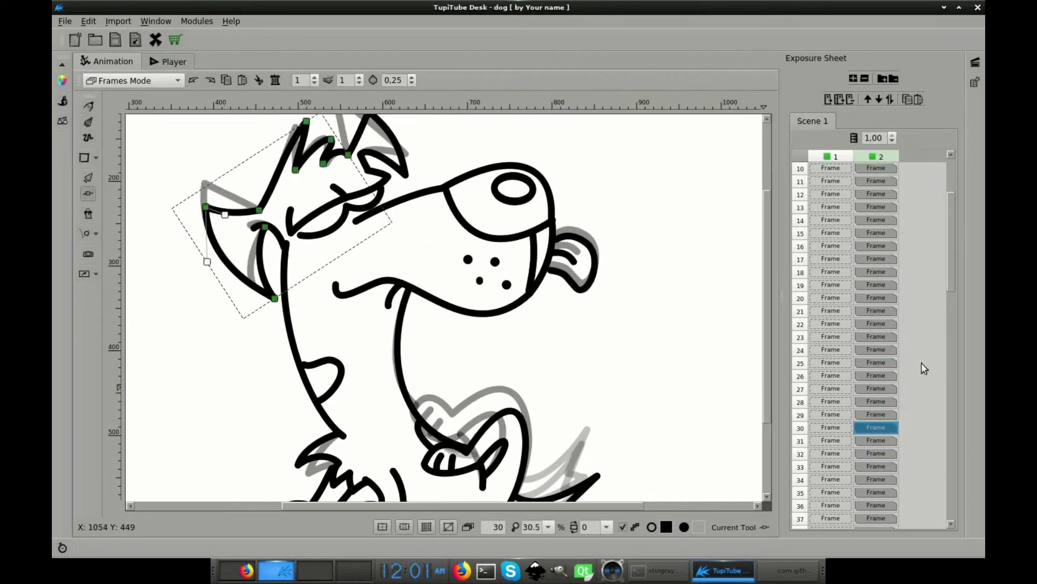
Step: Step through the remaining frames of layer 2 and play the dog animation
scroll(922, 368, "down", 5)
left_click(872, 246)
left_click(871, 255)
scroll(871, 255, "down", 2)
left_click(874, 352)
left_click(879, 363)
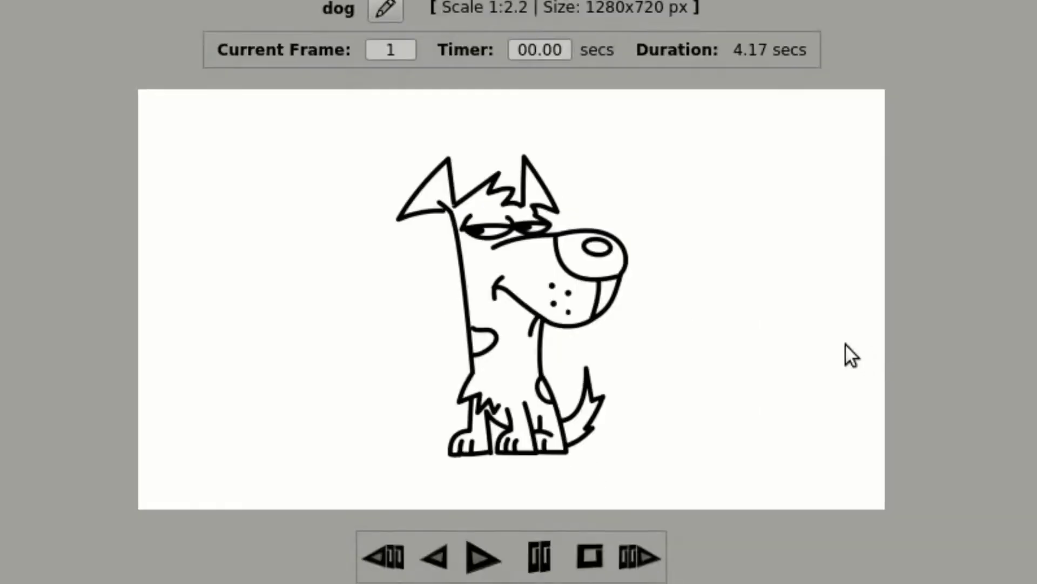
key("space")
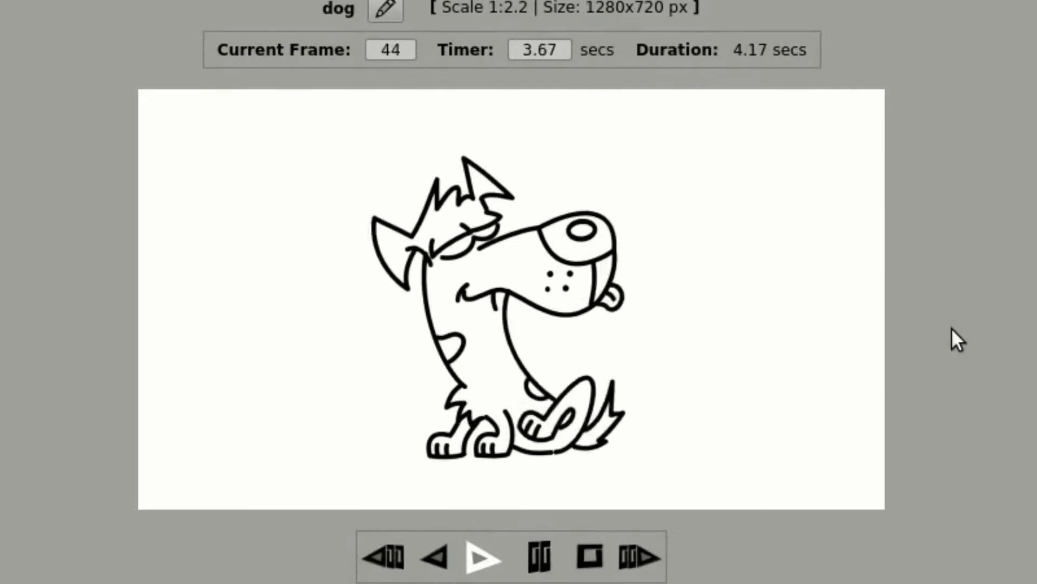
Step: Set the fill colour to #836447 and trace the fill shape around the dog's paws, tail and chest in frame 1 of layer 1
left_click(97, 87)
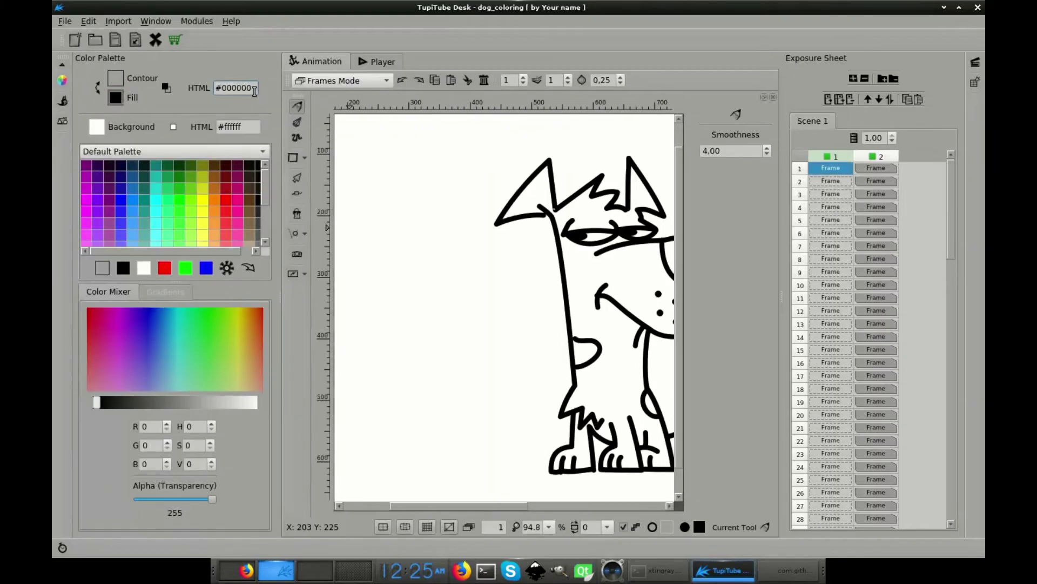
left_click(254, 91)
type("836447")
key("Return")
left_click(63, 80)
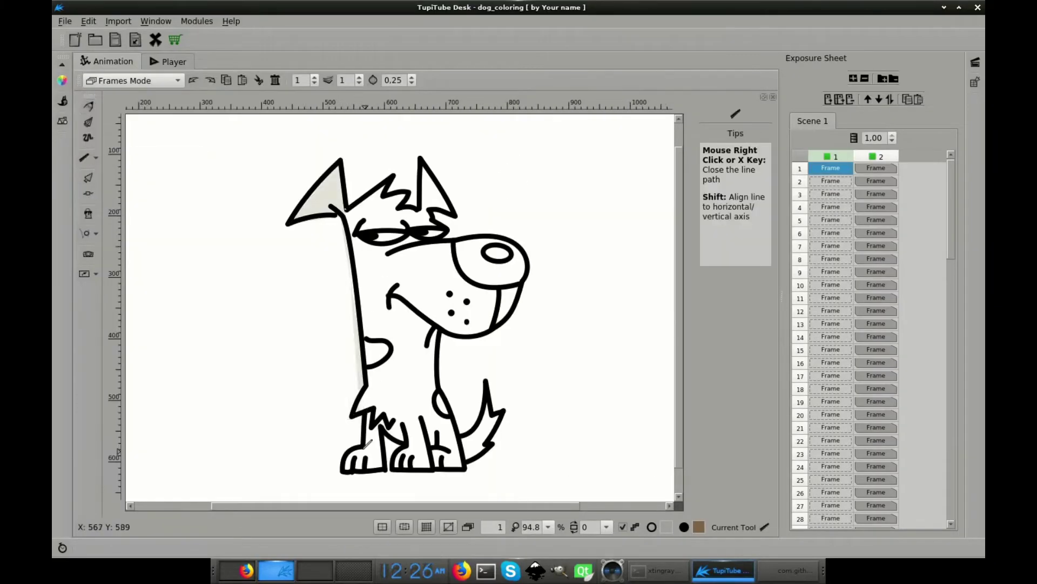
left_click(343, 471)
left_click(384, 470)
left_click(464, 468)
left_click(503, 411)
left_click(485, 381)
left_click(460, 436)
left_click(439, 389)
left_click(439, 329)
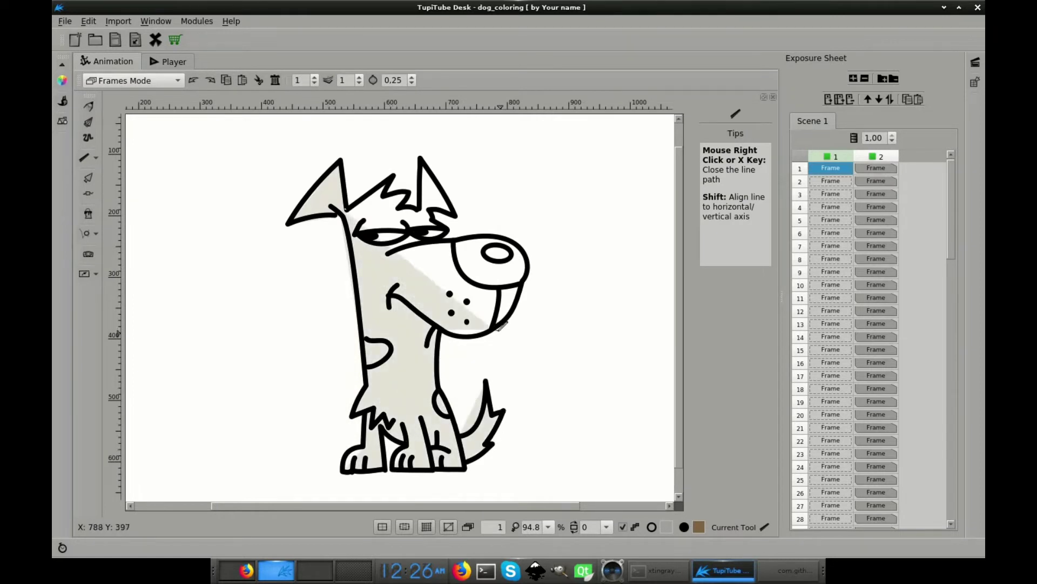
Step: Continue the brown fill outline around the muzzle, eyes, ears and head tuft, and close the path
left_click(521, 281)
left_click(454, 242)
left_click(449, 231)
left_click(429, 210)
left_click(454, 216)
left_click(420, 157)
left_click(419, 207)
left_click(409, 193)
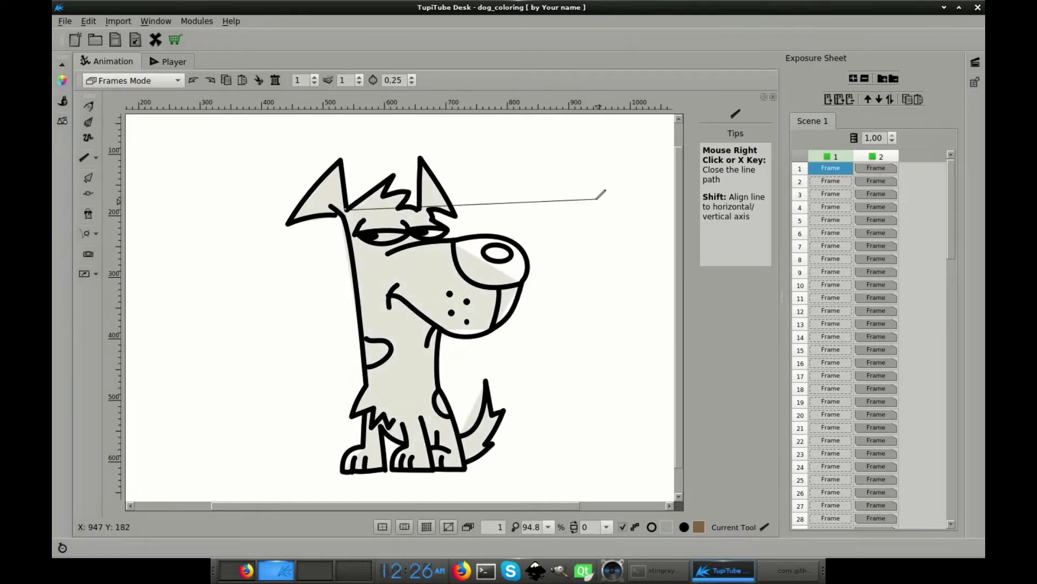
left_click(288, 225)
right_click(285, 230)
Step: Adjust the brown fill's nodes to follow the snout, legs and tail, and select the dark grey nose fill
left_click_drag(520, 285, 462, 286)
scroll(422, 338, "up", 1)
left_click_drag(365, 349, 368, 326)
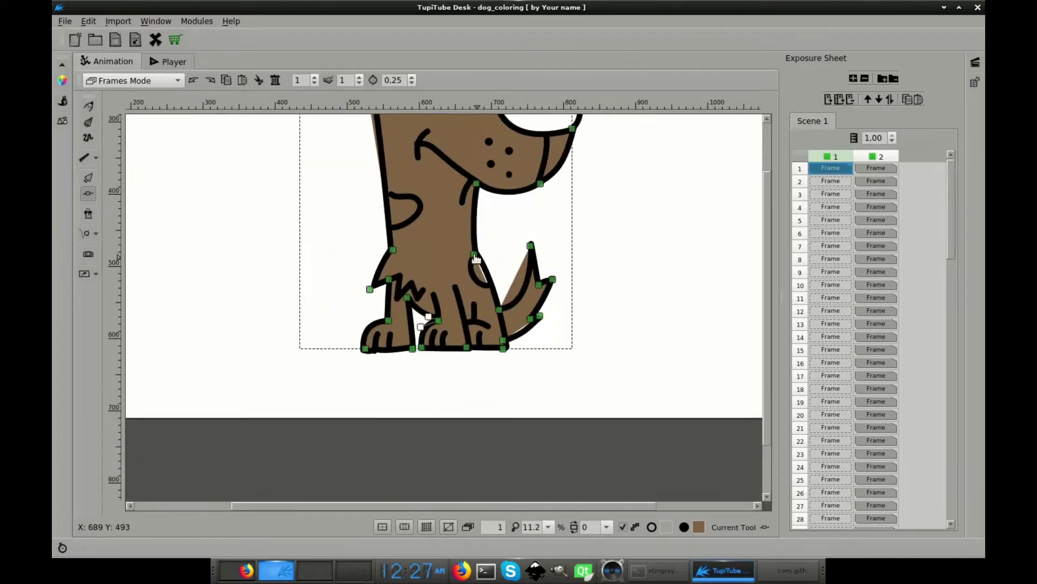
left_click_drag(531, 281, 538, 269)
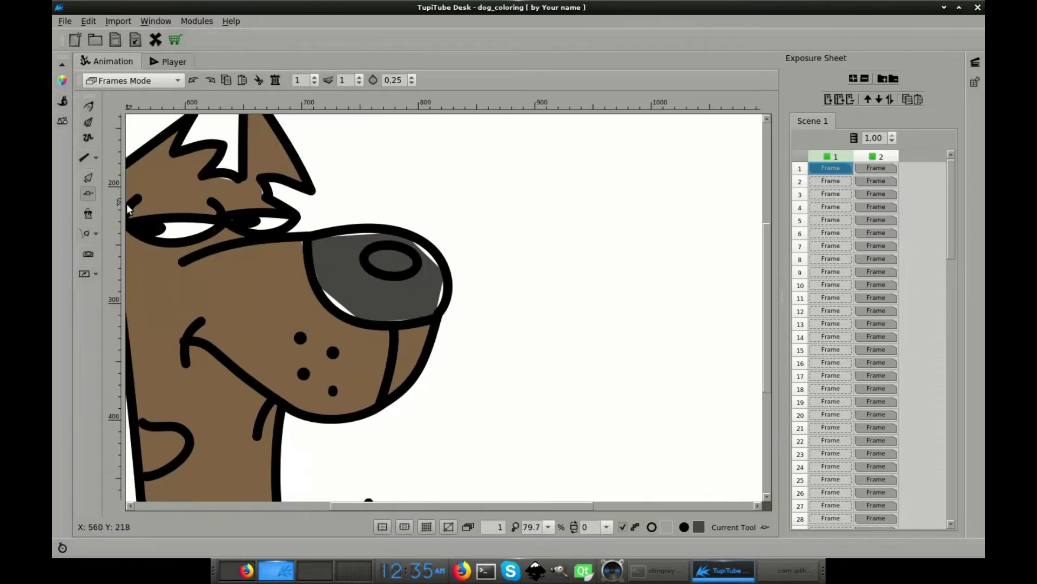
left_click(309, 239)
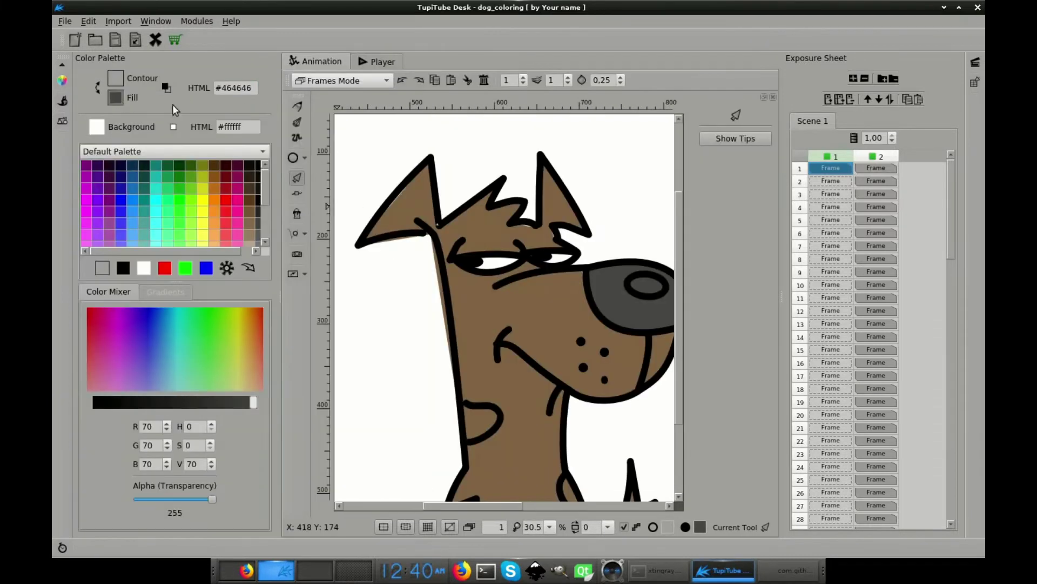
Step: Set the fill colour to #a0a0a0, draw an ellipse for the nose highlight and position it inside the nose's oval outline
left_click(254, 91)
type("a0a0a0")
key("Return")
left_click(89, 158)
left_click(114, 171)
left_click_drag(419, 275, 458, 296)
key("o")
left_click(419, 277)
left_click(135, 245)
Step: Set the fill colour to #c7b9ab, trace a fill over the back ear and curve its edges to match the outline
left_click(62, 80)
left_click(254, 88)
type("c7b9a")
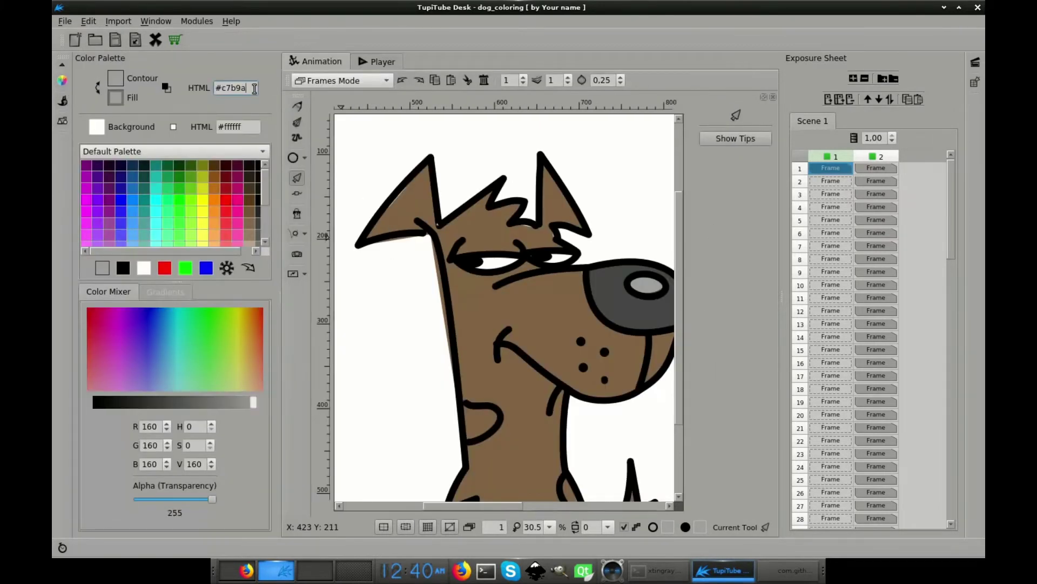
type("a")
key("Return")
left_click(62, 80)
key("l")
left_click(224, 157)
left_click(151, 244)
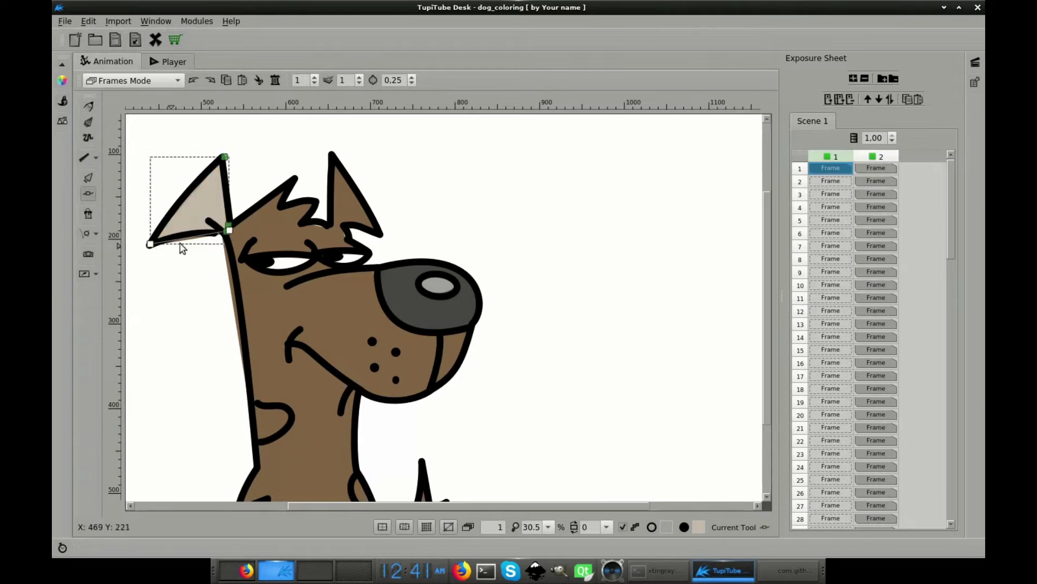
left_click_drag(148, 244, 173, 242)
left_click(211, 233)
Step: Fit the beige fill to the spot on the dog's back and select the spot at the lower chest for node editing
left_click_drag(186, 400, 236, 287)
key("l")
key("f")
left_click(318, 324)
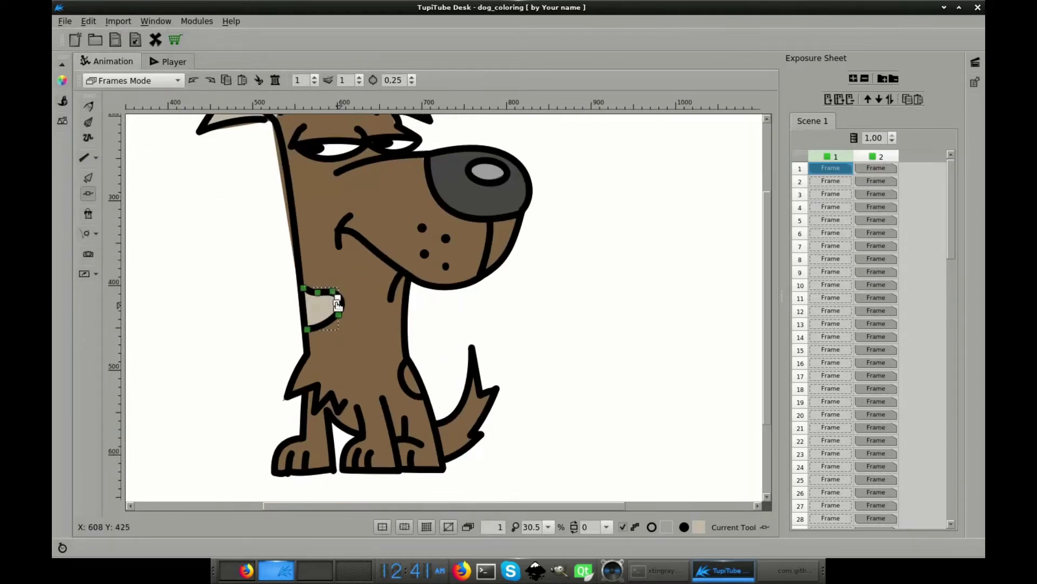
key("s")
key("n")
left_click(404, 375)
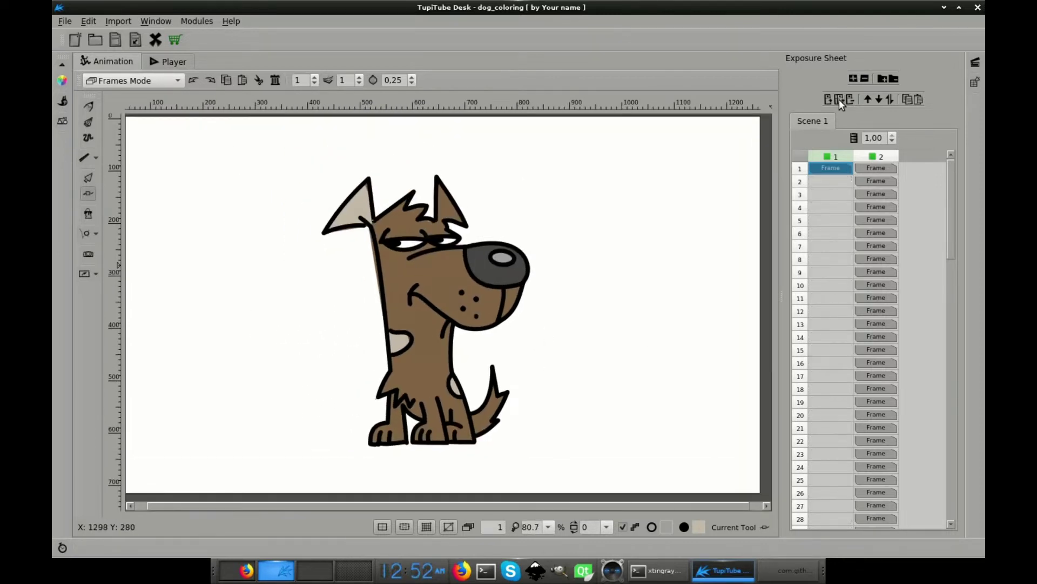
Step: Extend the coloured drawing of layer 1 down to frame 25 and select frame 11
left_click(838, 99)
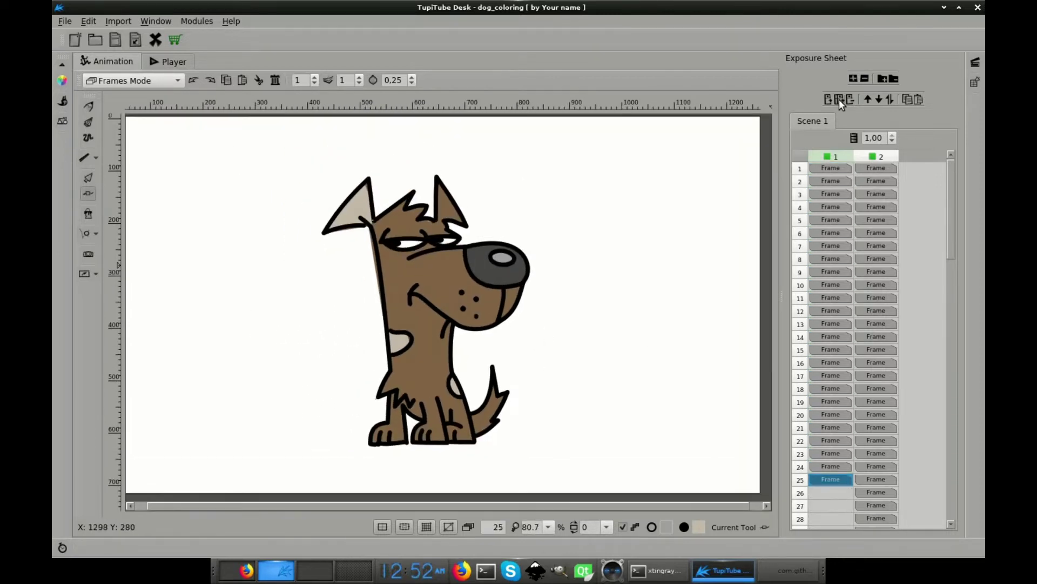
left_click(817, 298)
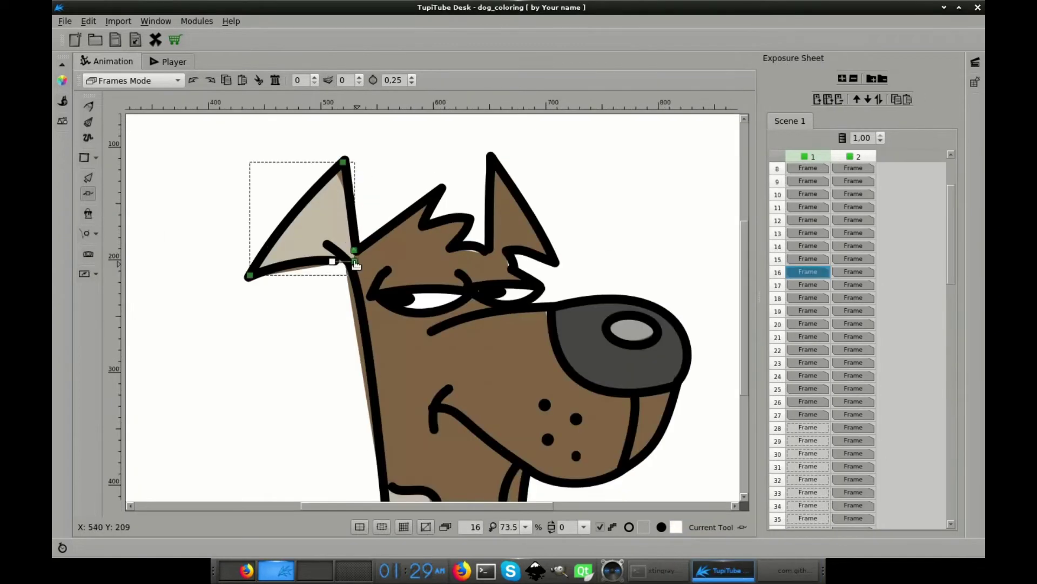
Step: Adjust the beige ear fill's nodes along its lower edge in frame 16 to follow the ear outline
left_click(343, 264)
left_click_drag(343, 263, 349, 262)
left_click(252, 278)
left_click_drag(292, 270, 325, 262)
left_click(462, 254)
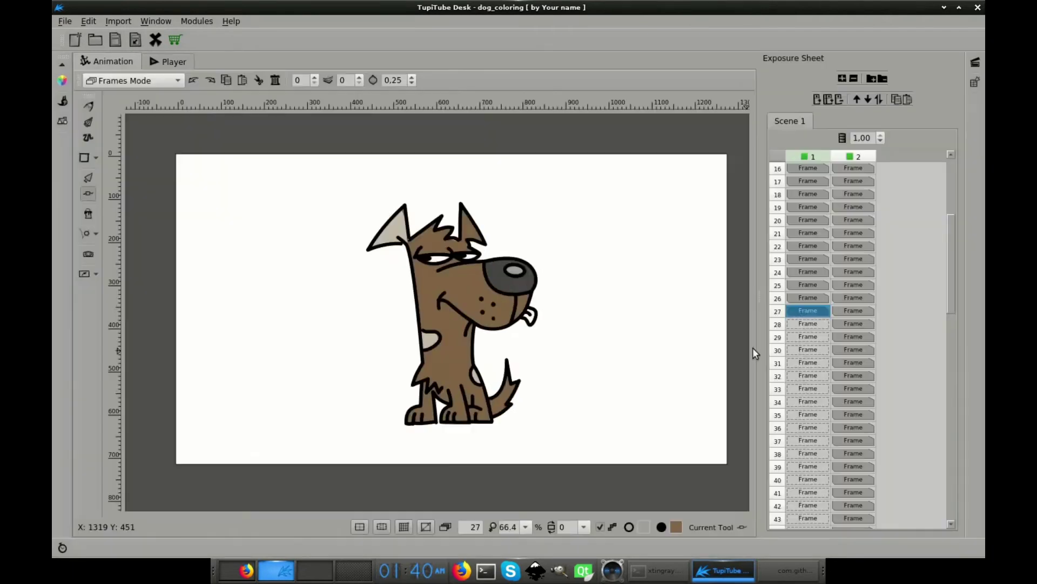
Step: In frame 28 of layer 1, trace the brown body fill along the muzzle, throat and raised hind leg
key("Down")
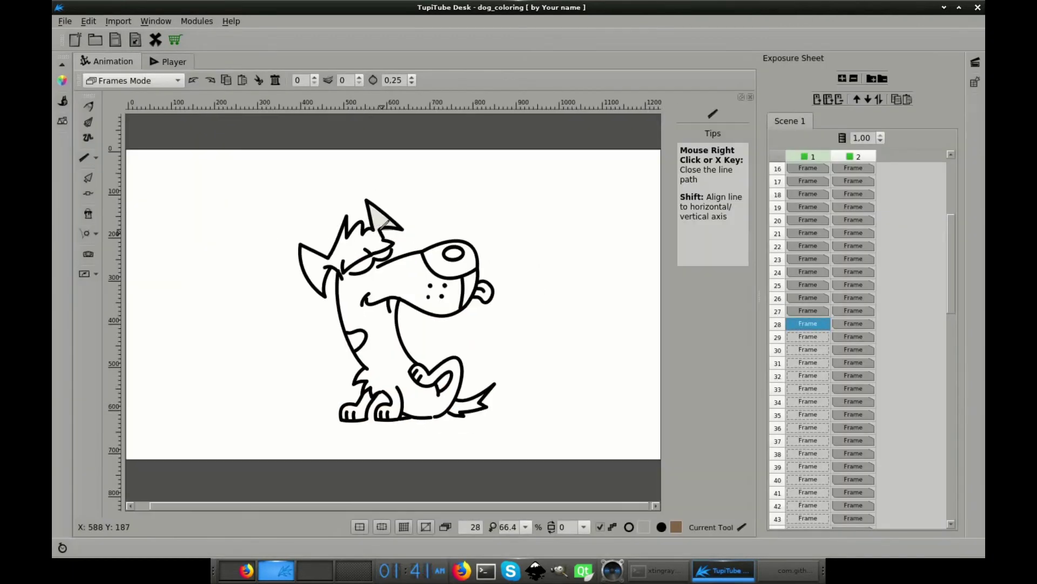
left_click(475, 280)
left_click(460, 310)
left_click(398, 300)
left_click(419, 366)
left_click(456, 359)
left_click(455, 399)
Step: Continue the brown fill outline around the tail, along the base and front paws, and up to the chest fur
left_click(494, 385)
left_click(485, 406)
left_click(448, 417)
left_click(411, 418)
left_click(400, 418)
left_click(389, 419)
left_click(377, 419)
left_click(342, 414)
left_click(364, 368)
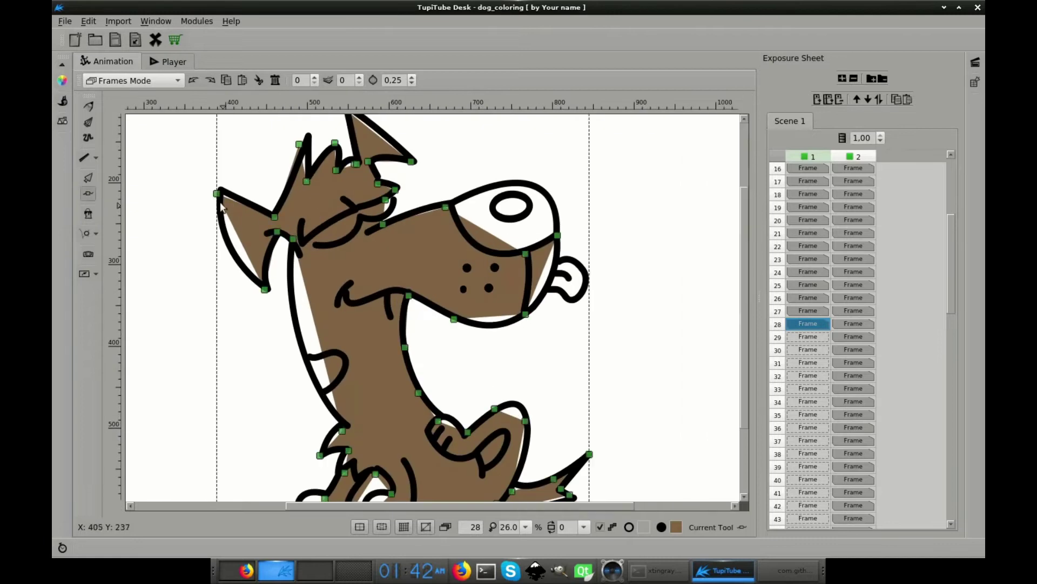
Step: Curve the brown fill's edges to follow the ear, back and muzzle in frame 28, and trace the red tongue fill
left_click(219, 191)
left_click_drag(263, 287, 236, 260)
left_click_drag(292, 239, 297, 377)
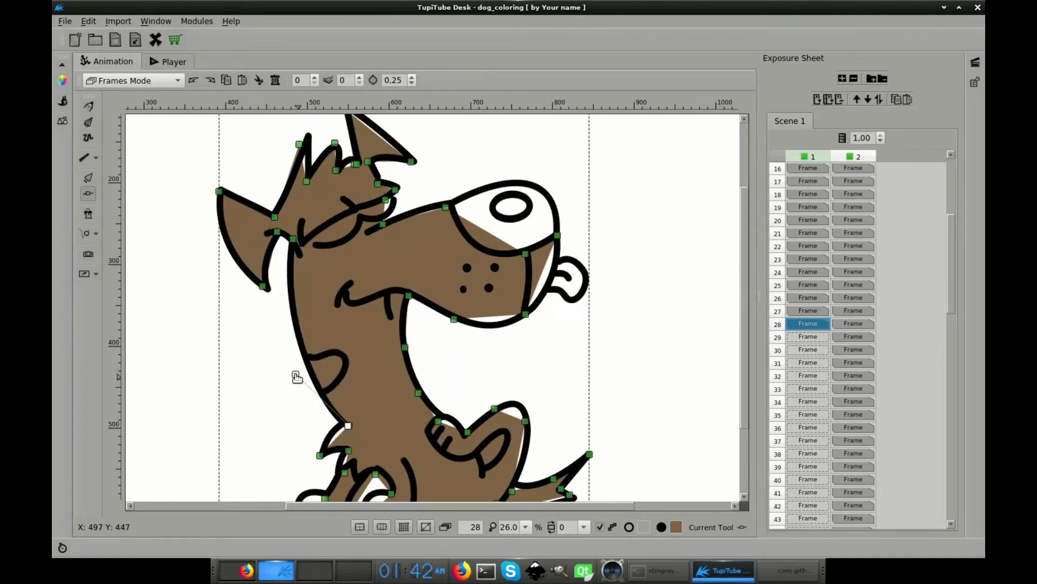
left_click_drag(447, 207, 460, 258)
left_click_drag(560, 242, 553, 294)
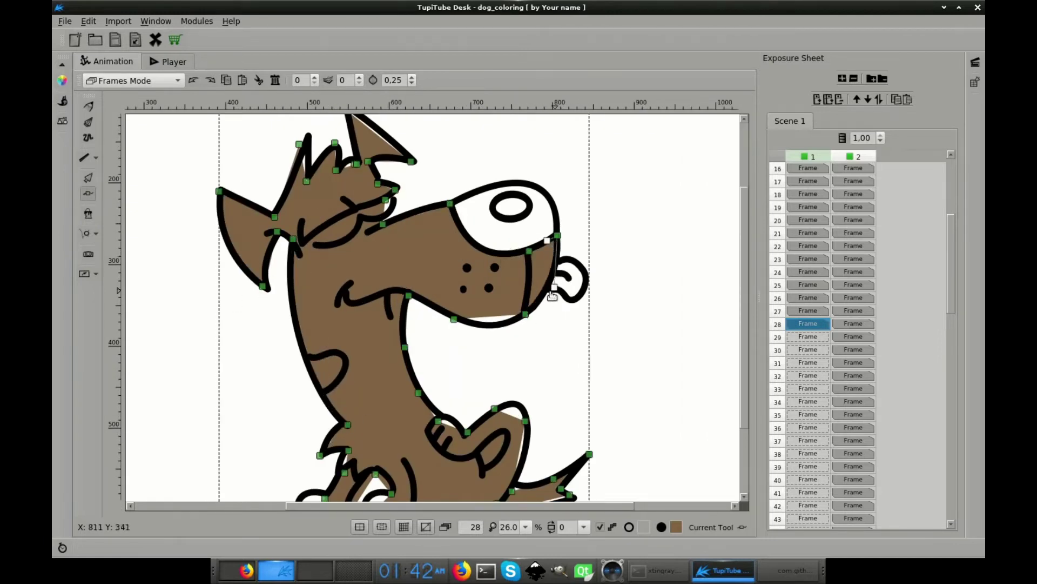
scroll(426, 213, "up", 3)
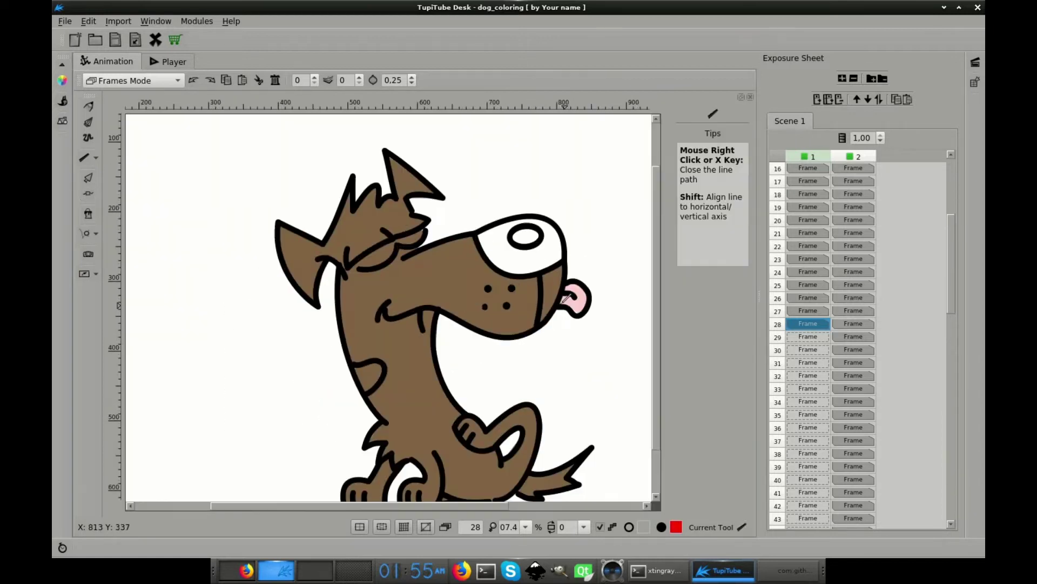
left_click(586, 311)
Step: Set the fill colour to #464646 and trace the nose fill along the nose outline in frame 28
left_click(62, 80)
left_click(248, 88)
type("464")
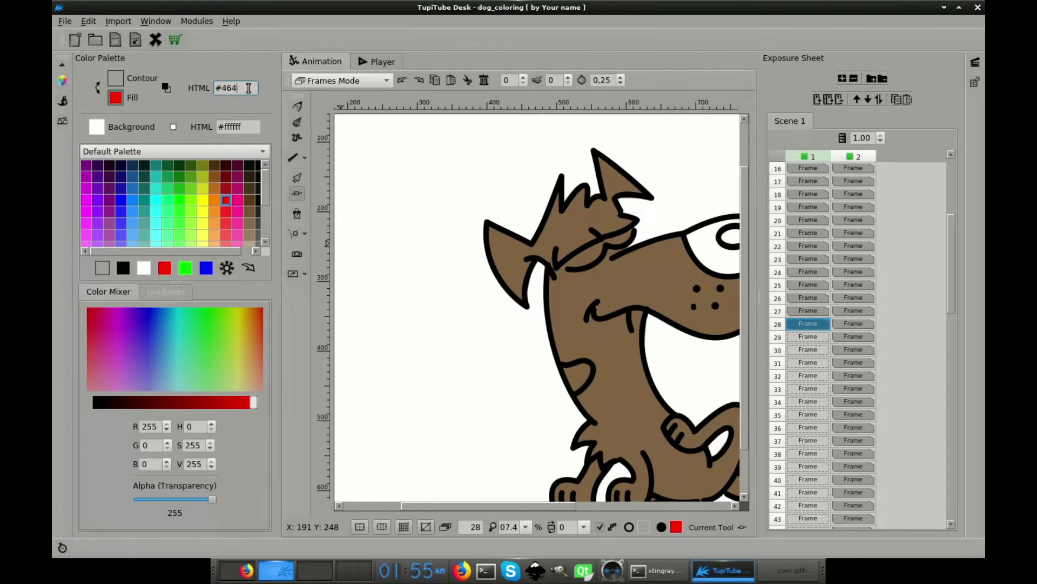
type("646")
key("Return")
left_click(63, 79)
scroll(485, 213, "up", 1)
key("l")
left_click(485, 221)
left_click(540, 202)
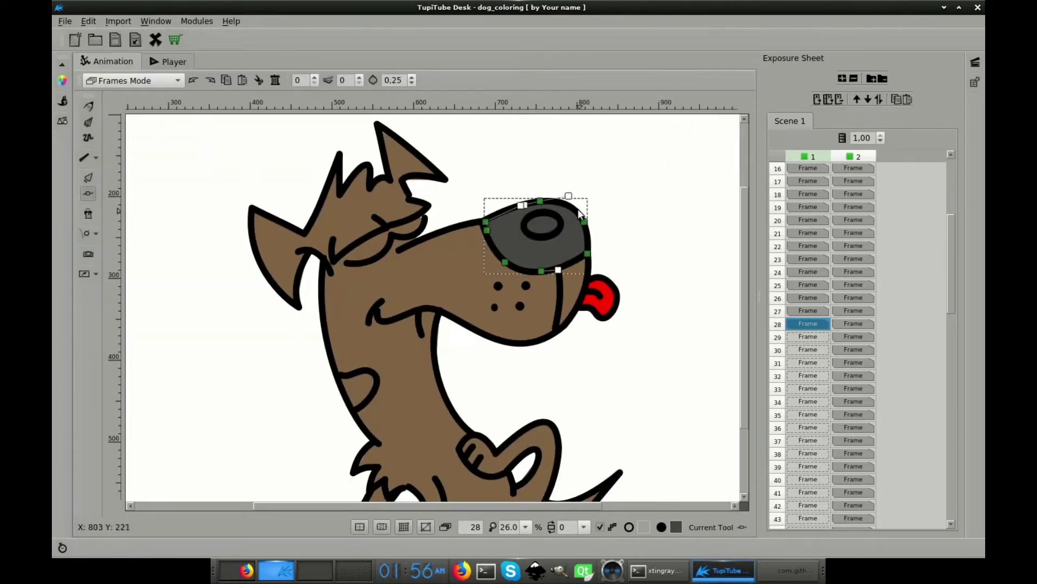
Step: Set the fill colour to #a0a0a0 and place an ellipse for the nose highlight in frame 28
left_click(63, 80)
left_click(87, 100)
left_click(63, 80)
left_click(95, 157)
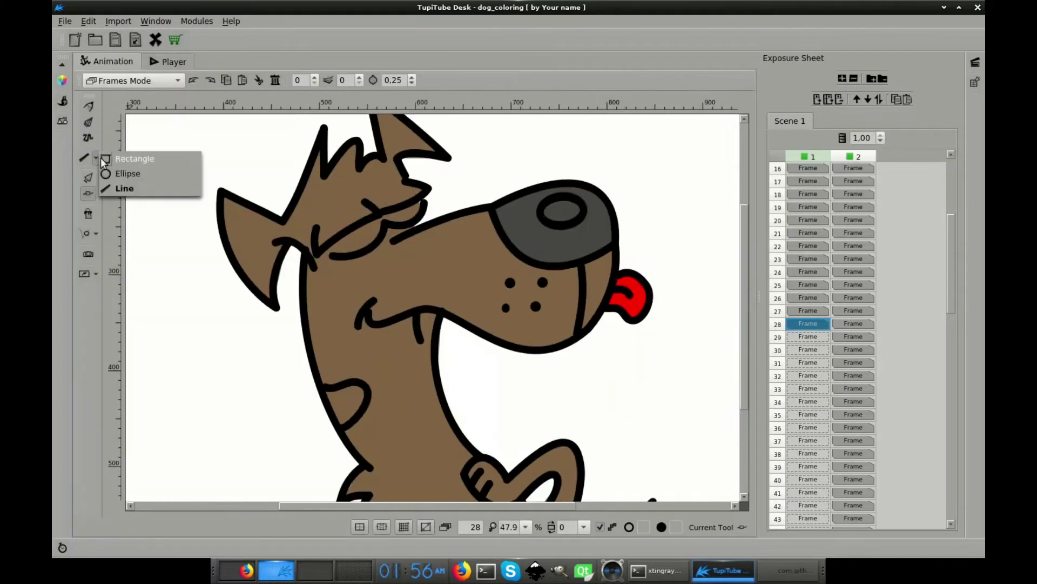
left_click(125, 173)
left_click(88, 177)
Step: Set the fill colour to #c7b9ab, trace the spot on the dog's back in frame 28 and select it for node editing
left_click(62, 80)
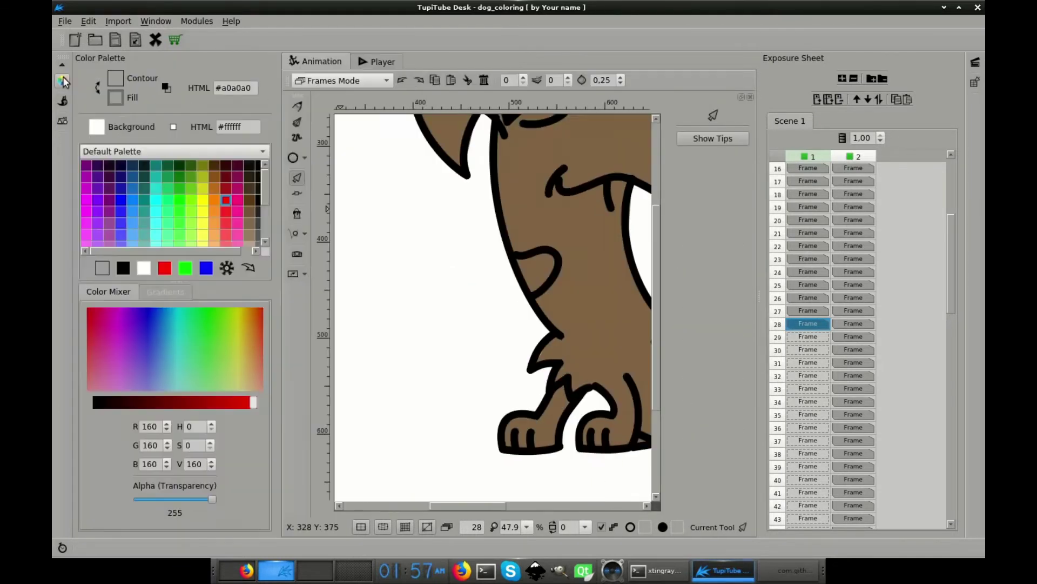
type("b")
key("Return")
key("l")
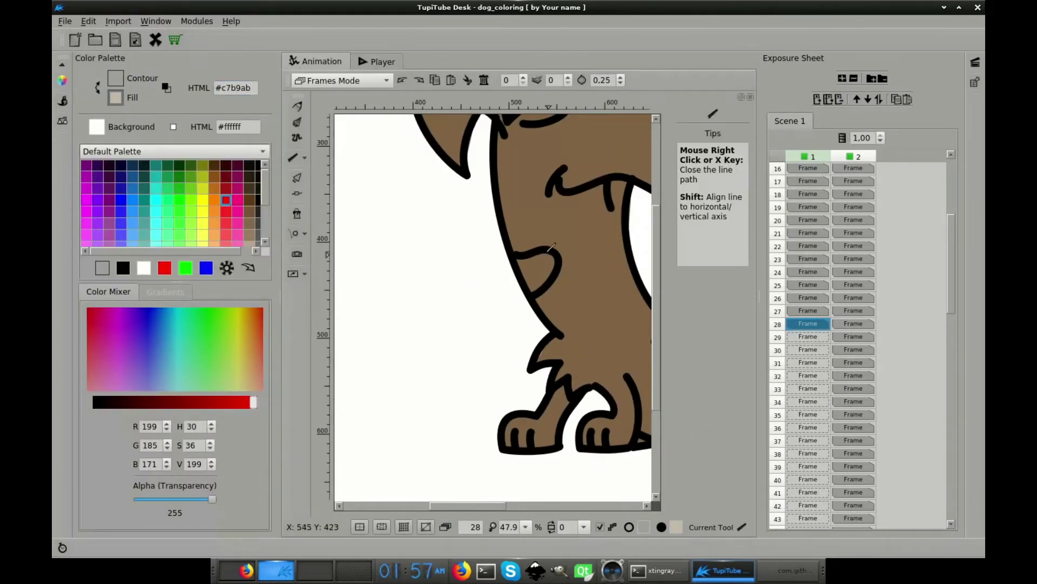
left_click(516, 254)
left_click(532, 295)
left_click(557, 269)
left_click(299, 194)
left_click(538, 270)
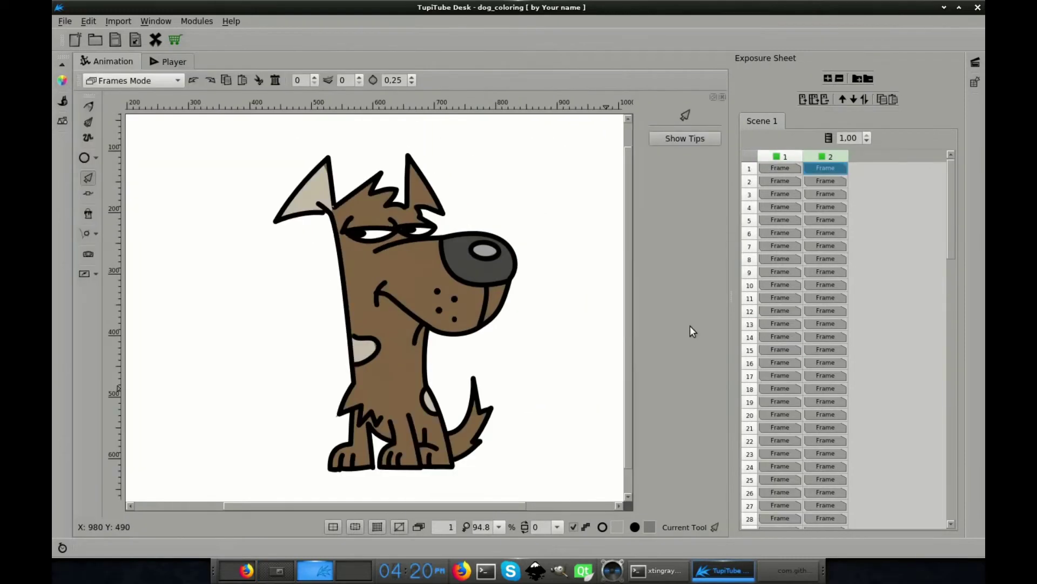
Step: Trace translucent shadow shapes over both ears in frame 1 of layer 3 and select the tan ear's shadow for node editing
left_click(874, 157)
left_click(870, 167)
left_click(95, 158)
left_click(126, 184)
left_click(62, 80)
right_click(334, 207)
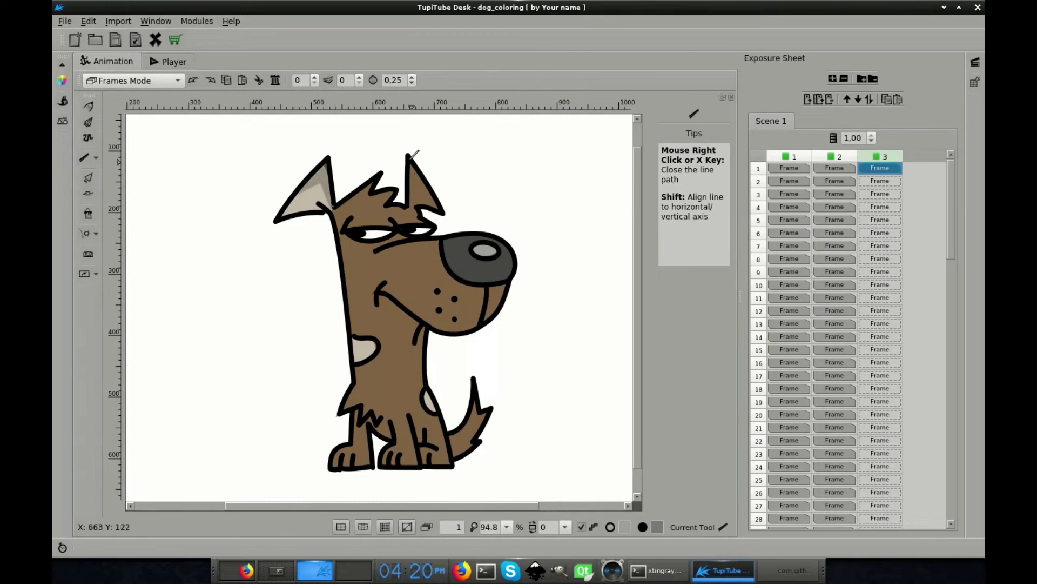
key("n")
left_click(306, 185)
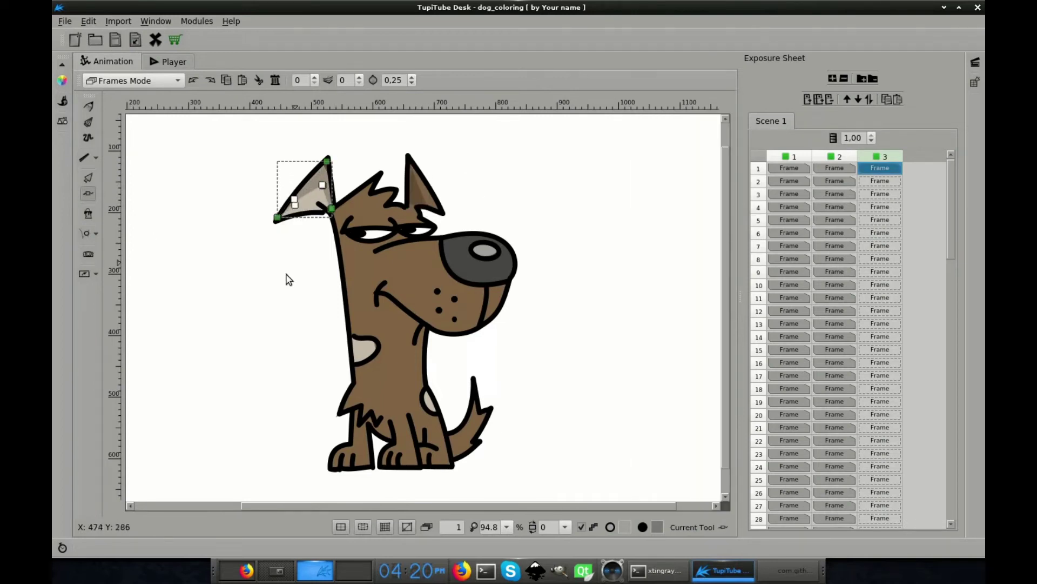
Step: Draw a shadow ellipse over the whisker dots on the muzzle in frame 1 and adjust its position
left_click(96, 157)
left_click(124, 173)
mouse_move(426, 281)
left_mouse_down()
mouse_move(477, 331)
mouse_move(423, 284)
left_mouse_up()
left_click(88, 177)
left_click(450, 305)
left_click(569, 356)
left_click(448, 303)
left_click_drag(455, 307, 451, 306)
left_click(518, 350)
Step: Trace shadow shapes on the legs and tail in frame 1 and refine them with nodes
left_click(96, 157)
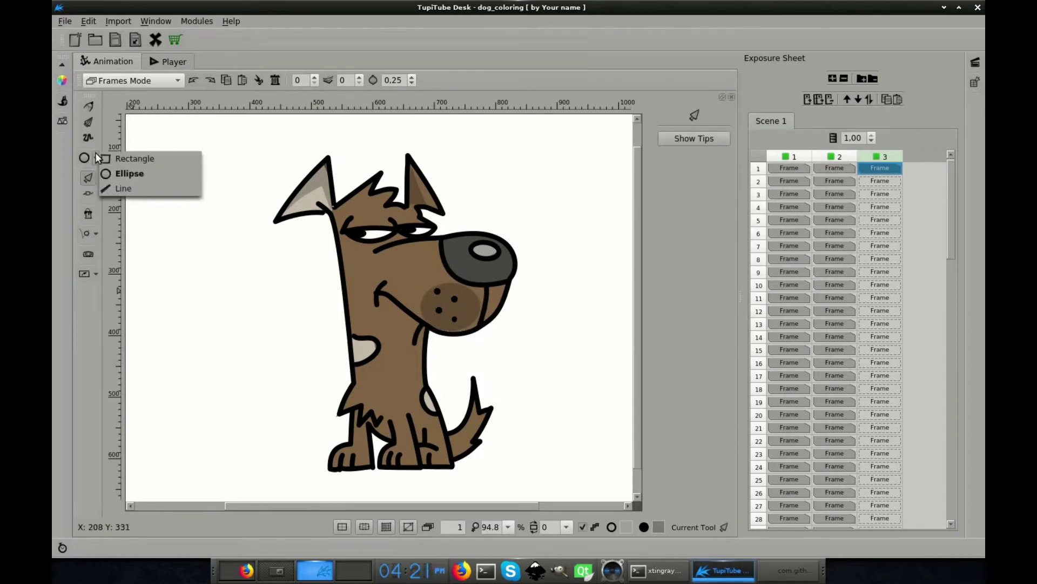
left_click(123, 188)
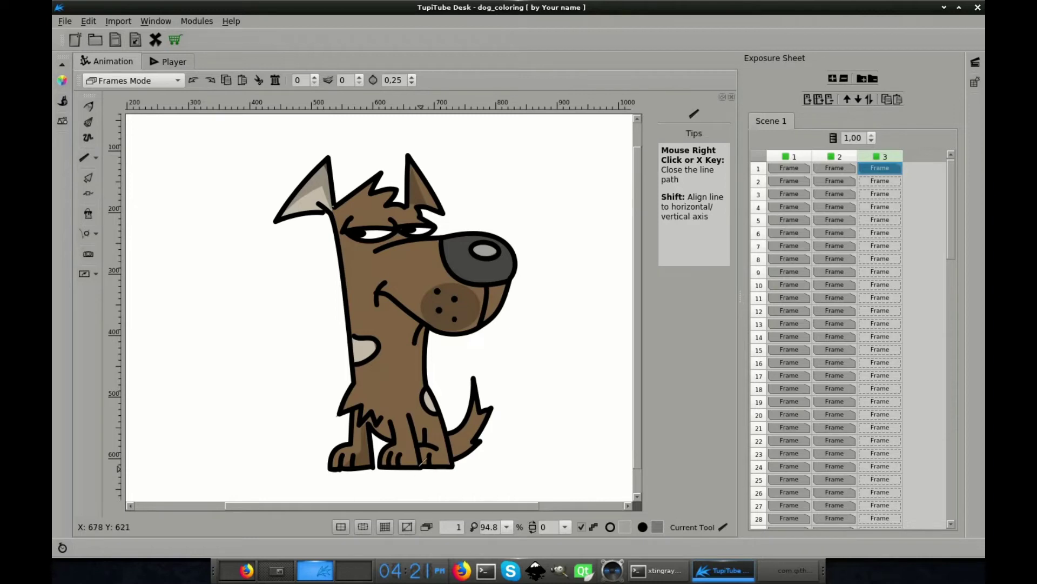
left_click(90, 194)
left_click(456, 448)
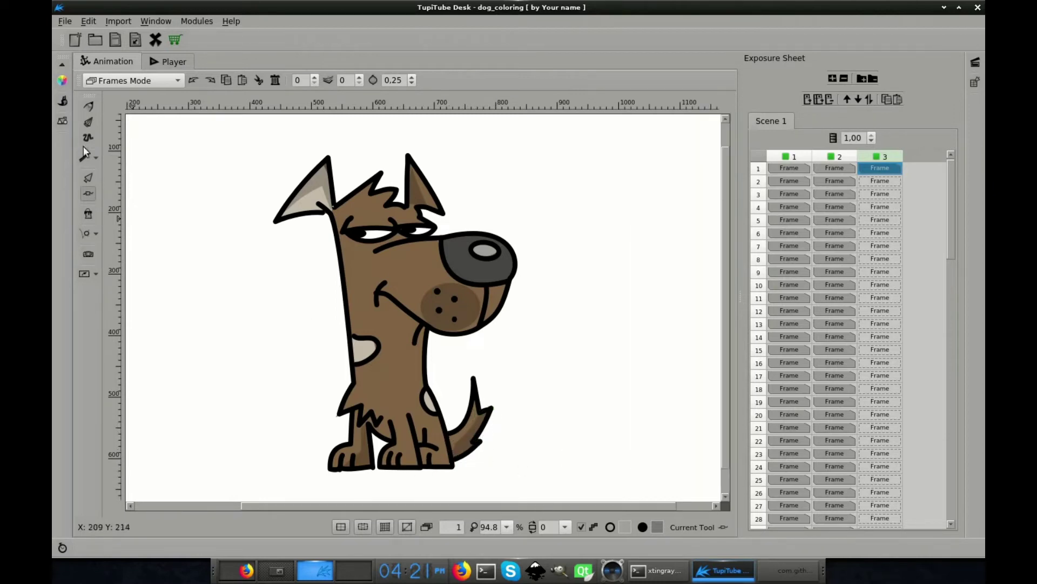
Step: Place a translucent shadow ellipse over the nose in frame 1
key("c")
key("o")
left_click(477, 256)
left_click(88, 157)
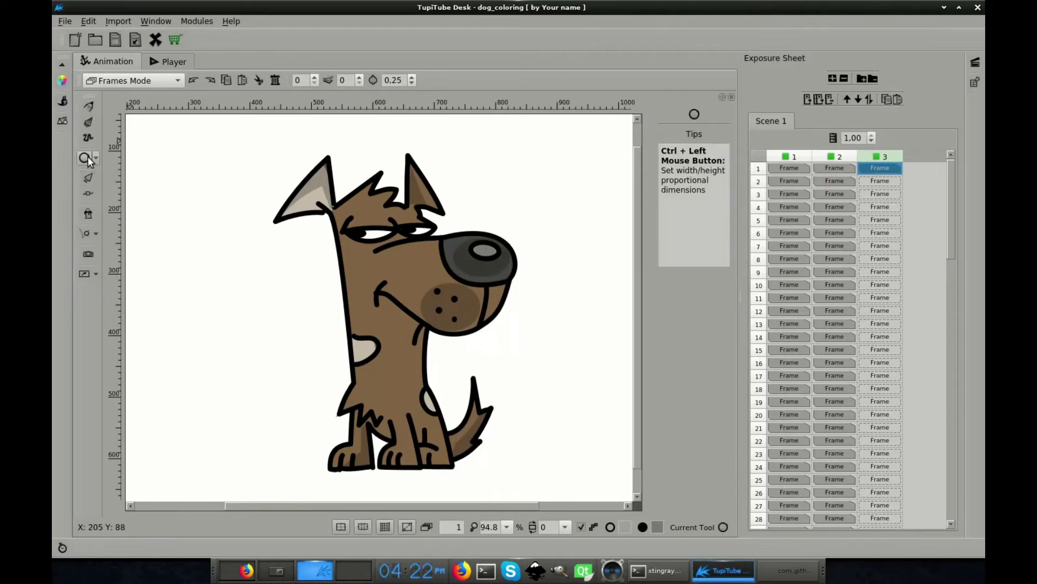
Step: Set the fill colour to white and place a small highlight ellipse on the nose
left_click(62, 80)
left_click(119, 99)
left_click(144, 267)
left_click_drag(208, 498, 182, 499)
key("shift+p")
key("o")
left_click(481, 261)
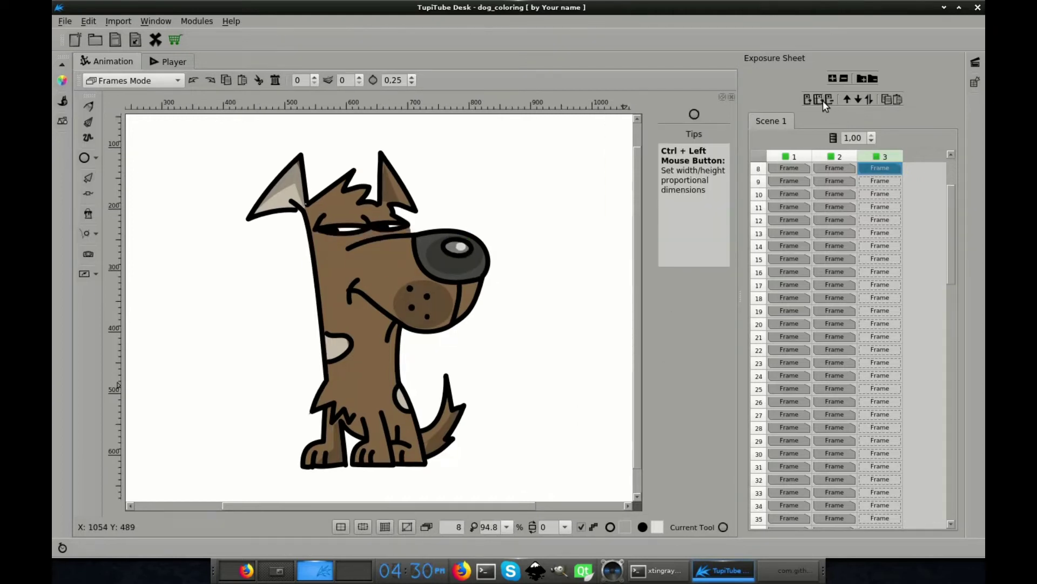
Step: Extend the shading frame repeatedly along layer 3 through frame 26 and beyond
left_click(822, 101)
left_click(822, 100)
left_click(823, 101)
left_click(823, 100)
left_click(823, 100)
left_click(822, 101)
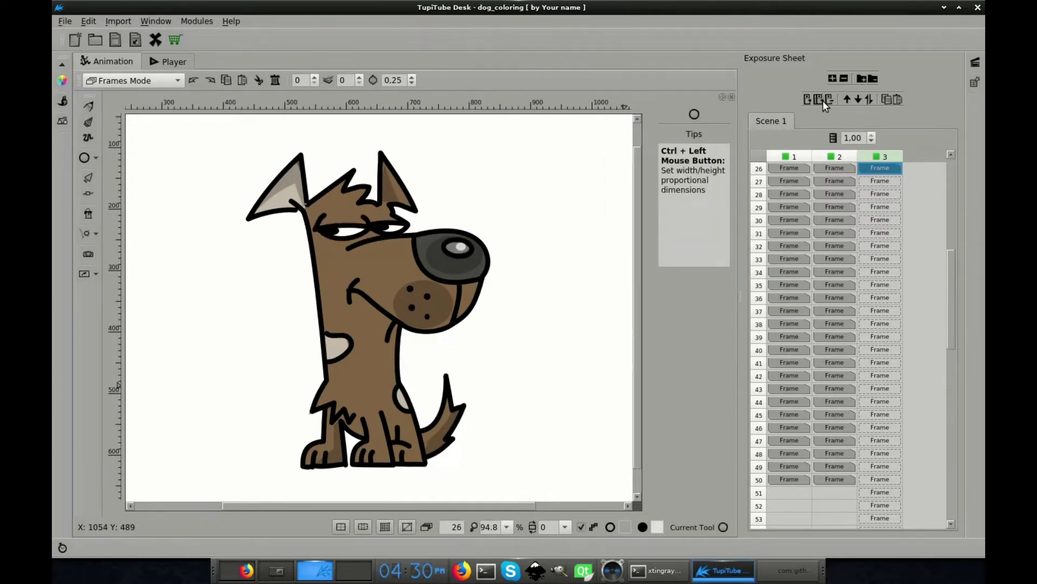
left_click(822, 100)
Step: Delete the surplus frames past frame 50 from layer 3
scroll(916, 299, "down", 5)
scroll(918, 302, "down", 3)
left_click(829, 98)
left_click(584, 315)
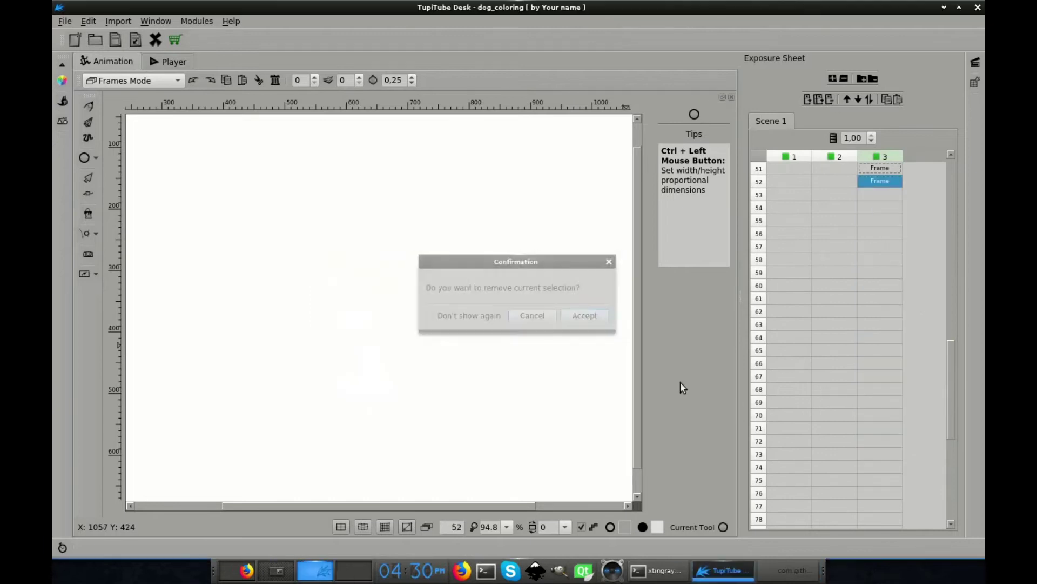
scroll(883, 285, "up", 3)
left_click(883, 287)
left_click(584, 315)
Step: Copy a range of shaded frames in layer 3 and paste them further down the same layer
scroll(895, 405, "up", 10)
left_click_drag(883, 324, 883, 363)
left_click(888, 99)
scroll(878, 386, "down", 6)
left_click(877, 387)
left_click(896, 99)
Step: Select the leftover range of frames below the pasted ones in layer 3 and remove it
scroll(888, 326, "down", 3)
left_click_drag(886, 325, 886, 363)
left_click(829, 99)
left_click(585, 315)
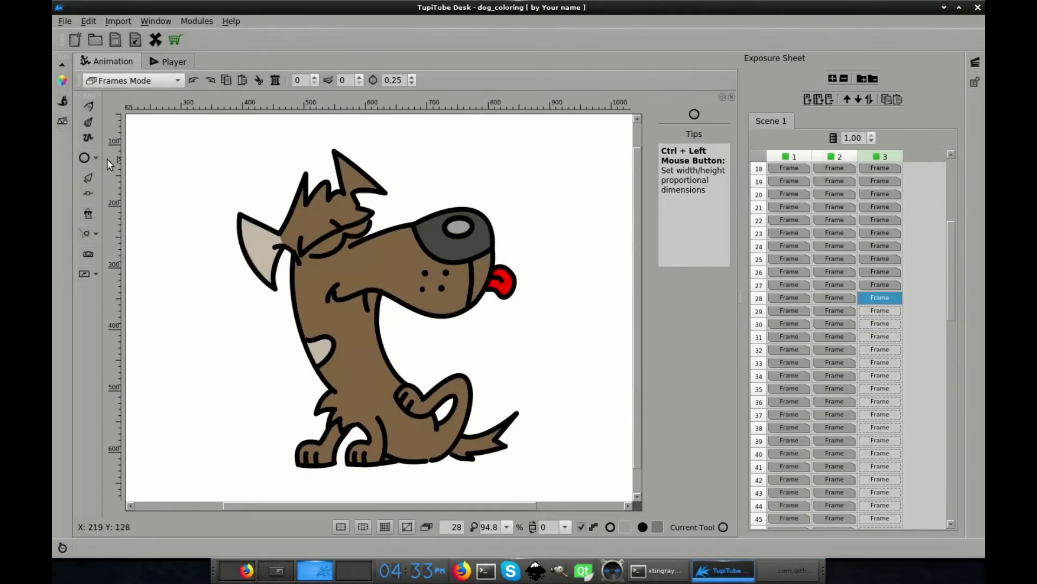
Step: Position the shadow ellipse over the whisker dots on the muzzle in frame 28
left_click(88, 177)
left_click(443, 292)
left_click_drag(443, 290, 440, 292)
left_click(89, 181)
Step: Trace a shadow along the outer edge of the tan ear in frame 28 and curve it with nodes
left_click(96, 157)
left_click(150, 192)
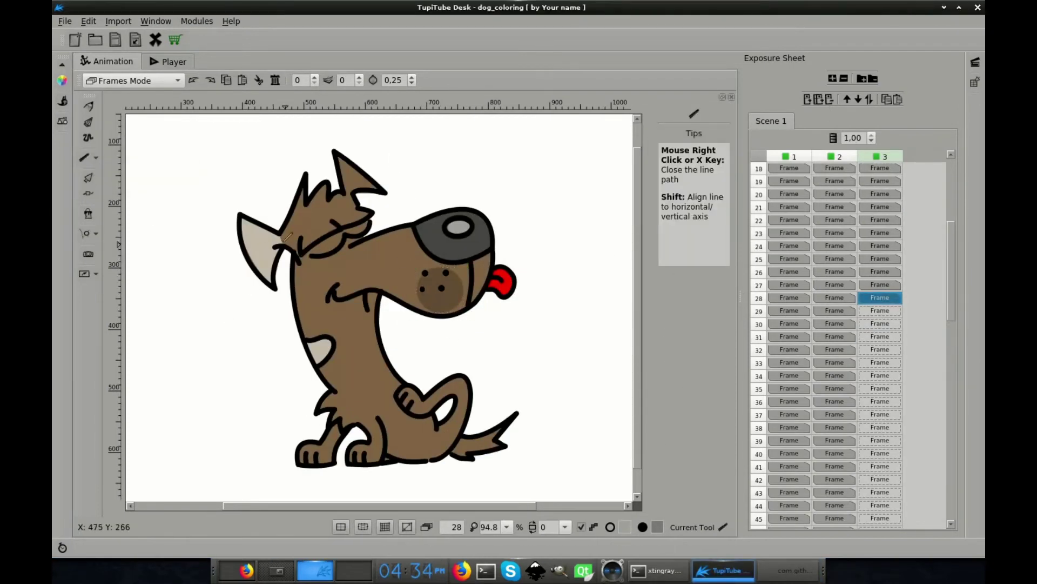
left_click(241, 217)
left_click(280, 238)
right_click(287, 178)
left_click(88, 193)
scroll(217, 210, "up", 2)
left_click(187, 183)
left_click_drag(213, 262, 212, 264)
left_click_drag(187, 183, 189, 214)
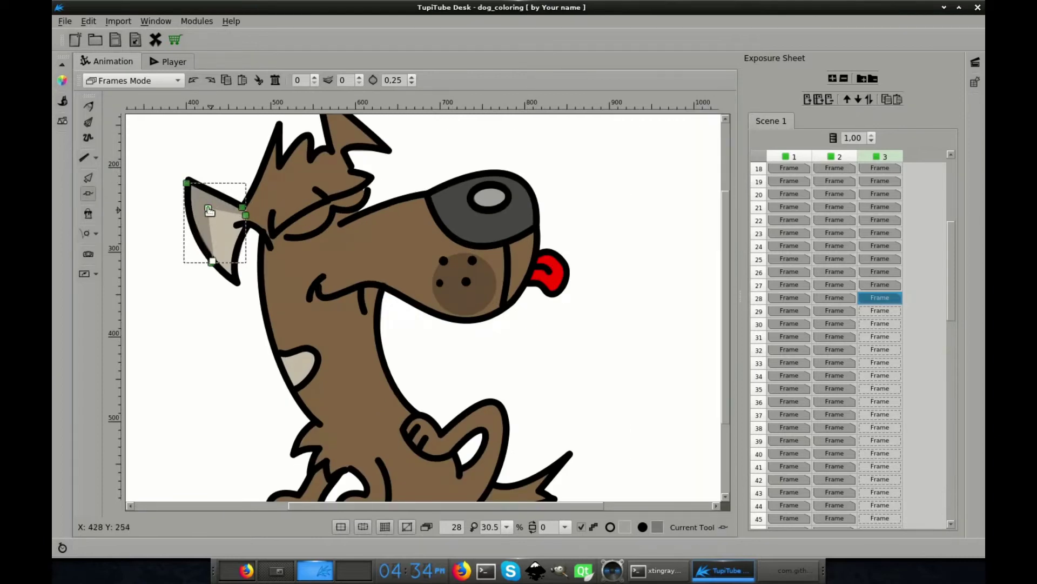
Step: Trace a shadow over the brown ear in frame 28 and refine its nodes
left_click(293, 179)
scroll(292, 179, "up", 2)
key("l")
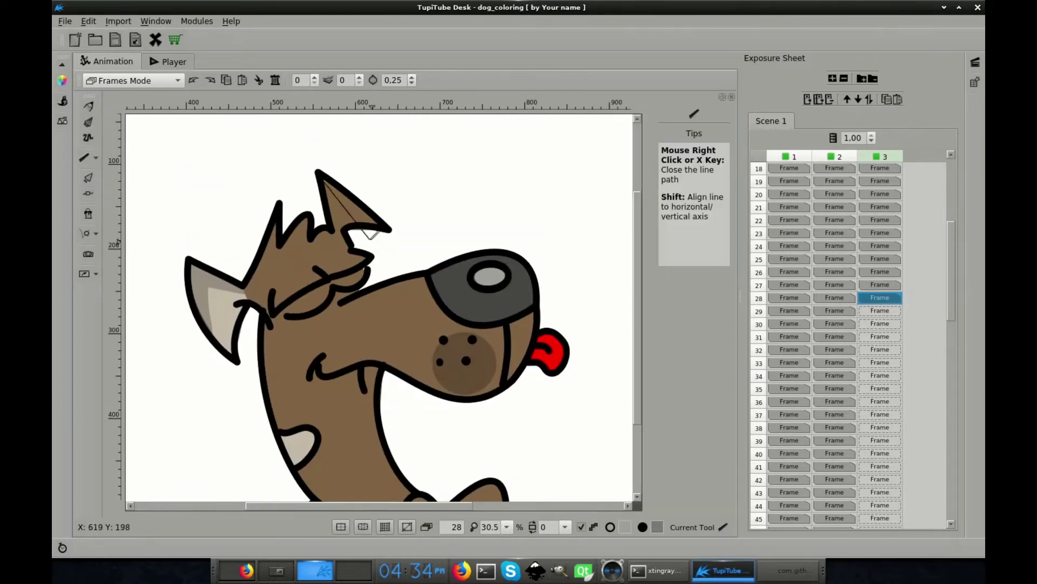
left_click(88, 194)
left_click(346, 215)
Step: Trace a shadow on the foremost front leg in frame 28 and adjust its nodes
left_click_drag(459, 297, 476, 87)
left_click(84, 157)
left_click(316, 389)
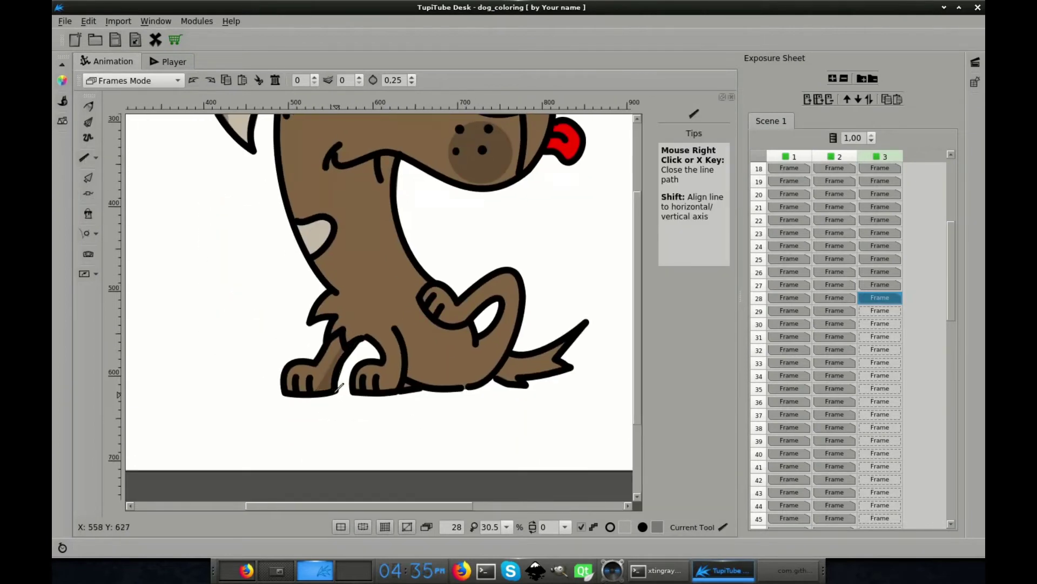
key("n")
left_click(318, 395)
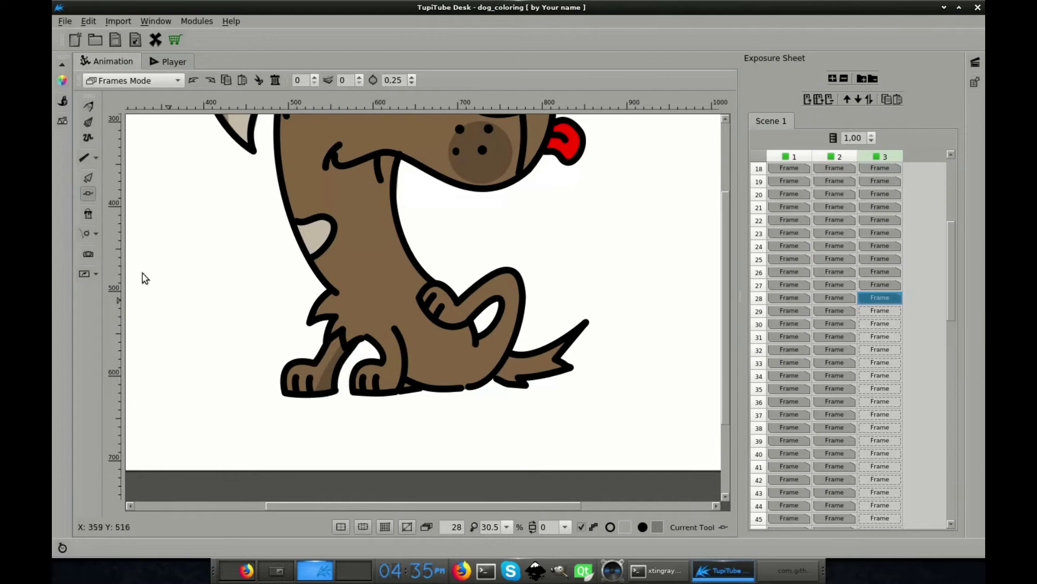
Step: Trace a shadow on the second front paw in frame 28 and curve it with nodes
key("l")
left_click(381, 389)
left_click(93, 197)
left_click(404, 356)
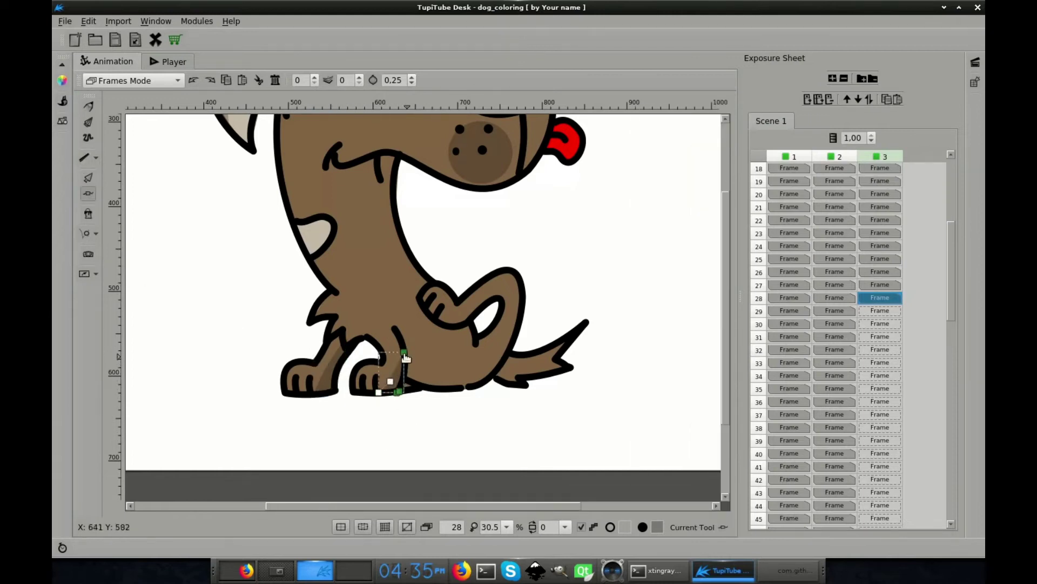
Step: Trace and close a shadow along the lower part of the tail in frame 28
key("l")
left_click(498, 371)
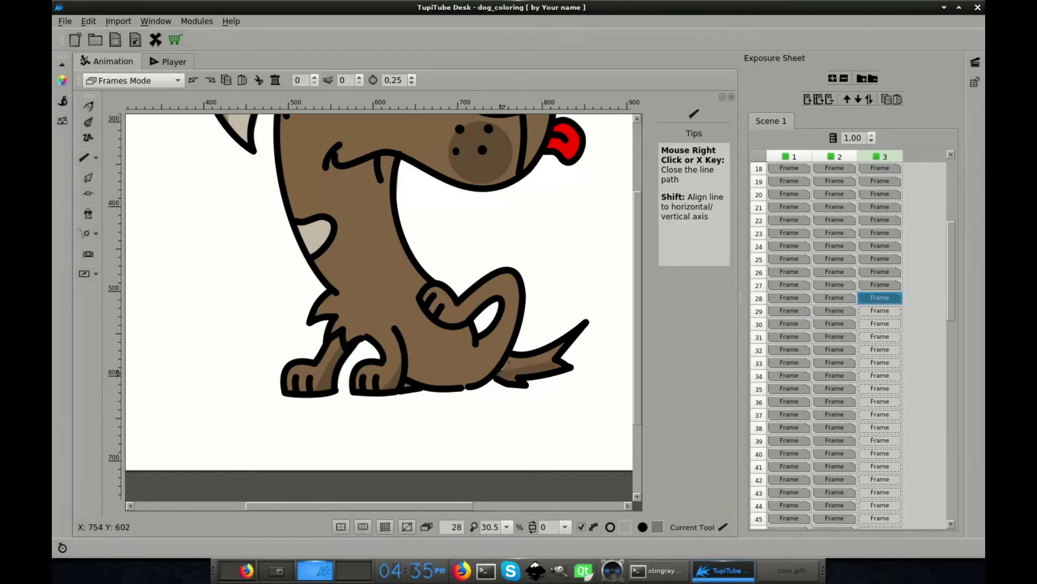
right_click(498, 373)
left_click(550, 309)
key("space")
scroll(544, 295, "down", 1)
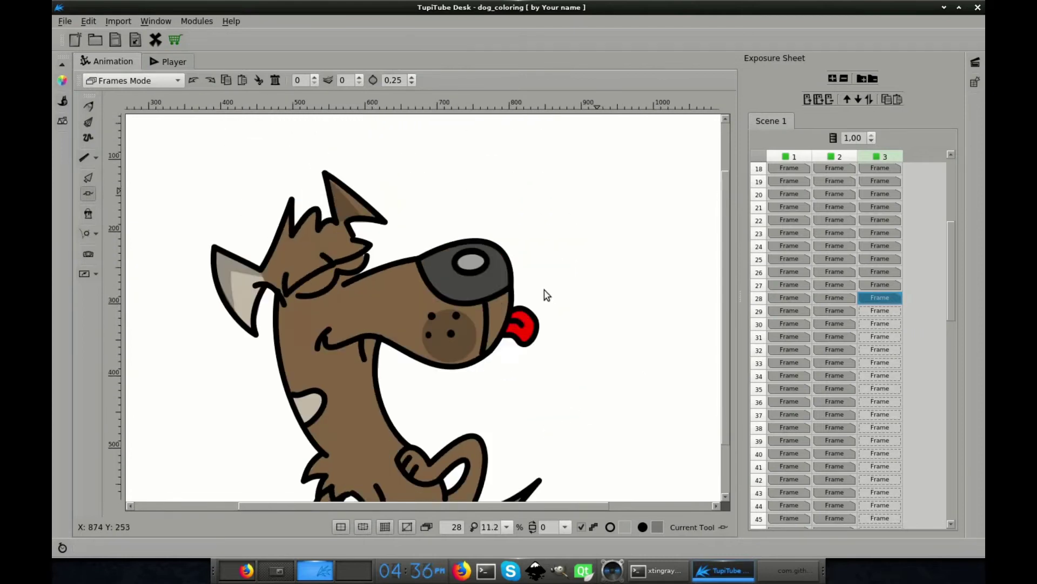
Step: Add an ellipse for the nose shading in frame 28 and fine-tune its position, using frame 27 as reference
left_click(96, 157)
left_click(132, 174)
left_click(88, 178)
left_click_drag(470, 304, 495, 323)
left_click_drag(468, 302, 472, 307)
left_click(879, 284)
left_click(479, 303)
left_click(193, 80)
left_click(464, 283)
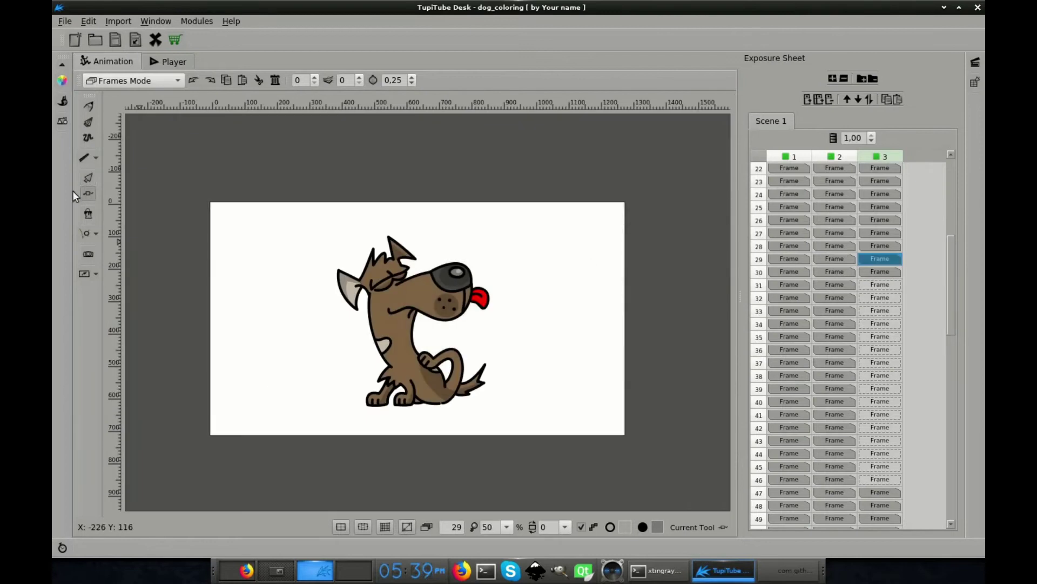
Step: Paste the copied shading shapes into the odd-numbered frames of layer 3 from frame 31 to 45
left_click(882, 283)
key("ctrl+v")
left_click(862, 314)
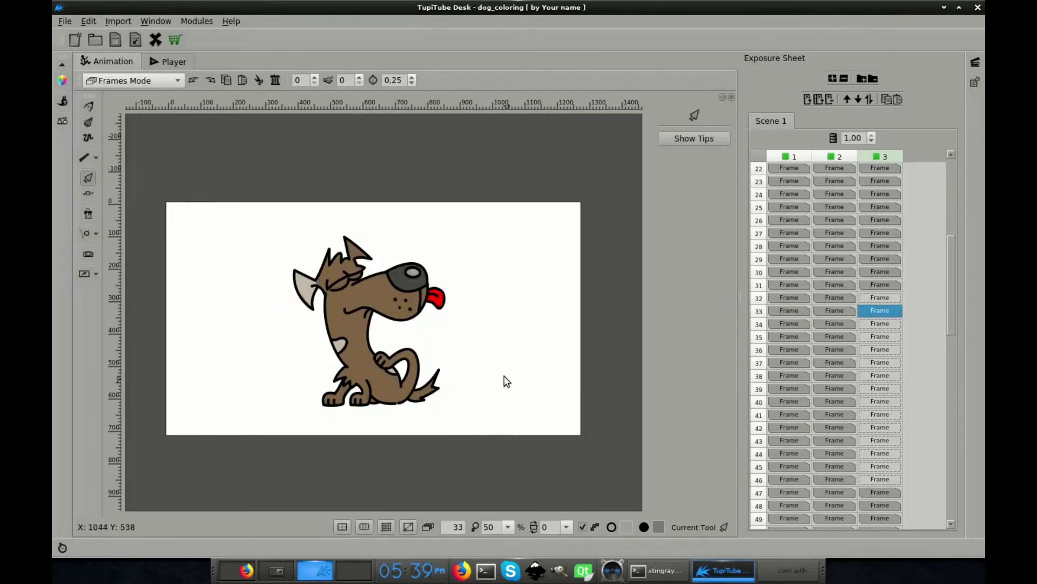
key("ctrl+v")
left_click(880, 337)
key("ctrl+v")
left_click(884, 361)
key("ctrl+v")
key("Down")
key("Down")
key("Down")
key("Down")
key("Down")
key("Down")
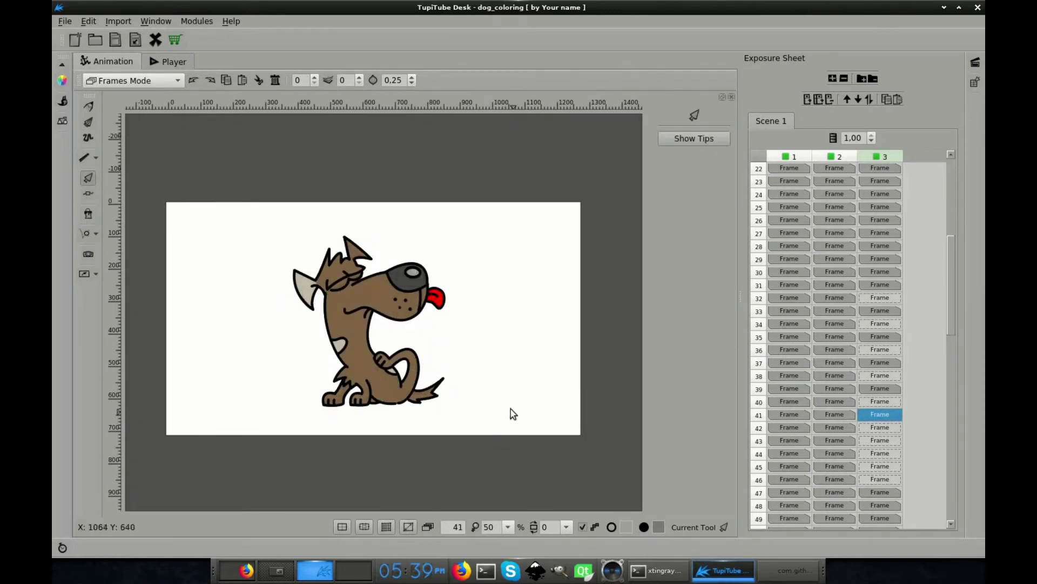
left_click(890, 465)
key("ctrl+v")
Step: Copy all the shading shapes of frame 30 and paste them into the even-numbered frames of layer 3 from 32 to 46
left_click(880, 284)
left_click_drag(263, 225, 478, 442)
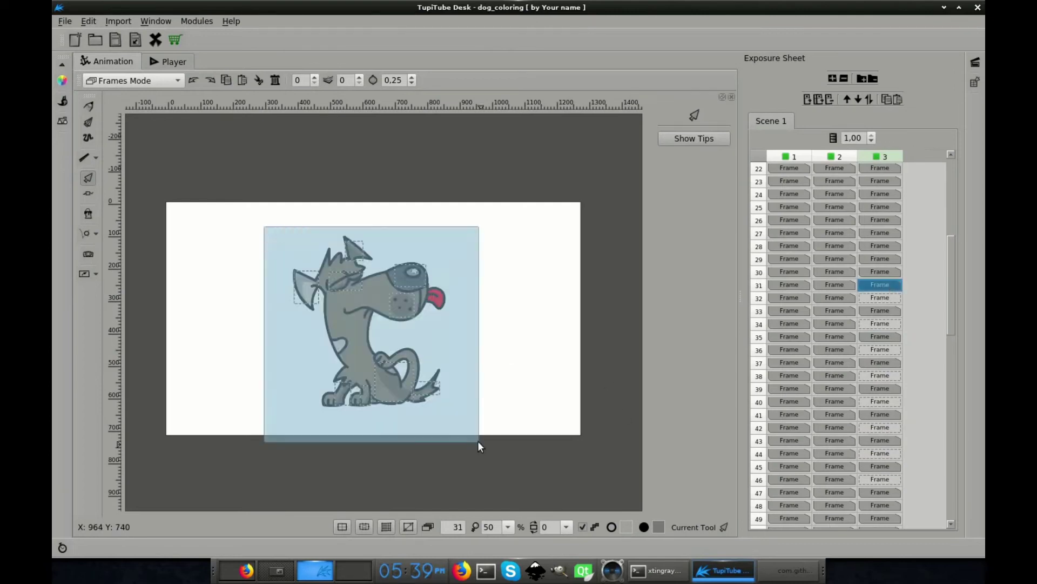
left_click(883, 274)
left_click_drag(250, 234, 514, 453)
key("ctrl+c")
left_click(875, 298)
key("ctrl+v")
left_click(895, 322)
key("ctrl+v")
left_click(874, 345)
key("ctrl+v")
left_click(879, 375)
key("ctrl+v")
left_click(879, 401)
key("ctrl+v")
left_click(879, 426)
key("ctrl+v")
left_click(879, 453)
key("Down")
key("Down")
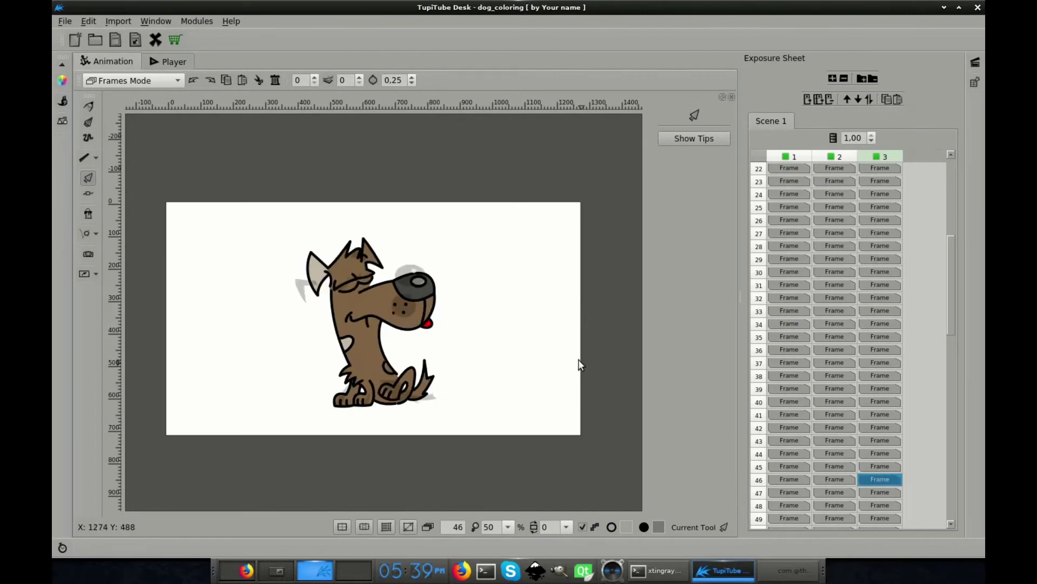
Step: Step through layer 3 from frame 30 to frame 43 to examine how the shading fits each drawing
left_click(881, 268)
key("Down")
key("Down")
key("Down")
key("Down")
key("Down")
key("Down")
key("Down")
key("Down")
key("Down")
key("Down")
key("Down")
key("Down")
key("Down")
Step: Shift the nose, muzzle and ear shading shapes in frame 43 to line up with the drawing
scroll(486, 357, "up", 5)
left_click(428, 252)
mouse_move(428, 252)
left_mouse_down()
mouse_move(481, 254)
mouse_move(433, 259)
left_mouse_up()
left_click(403, 300)
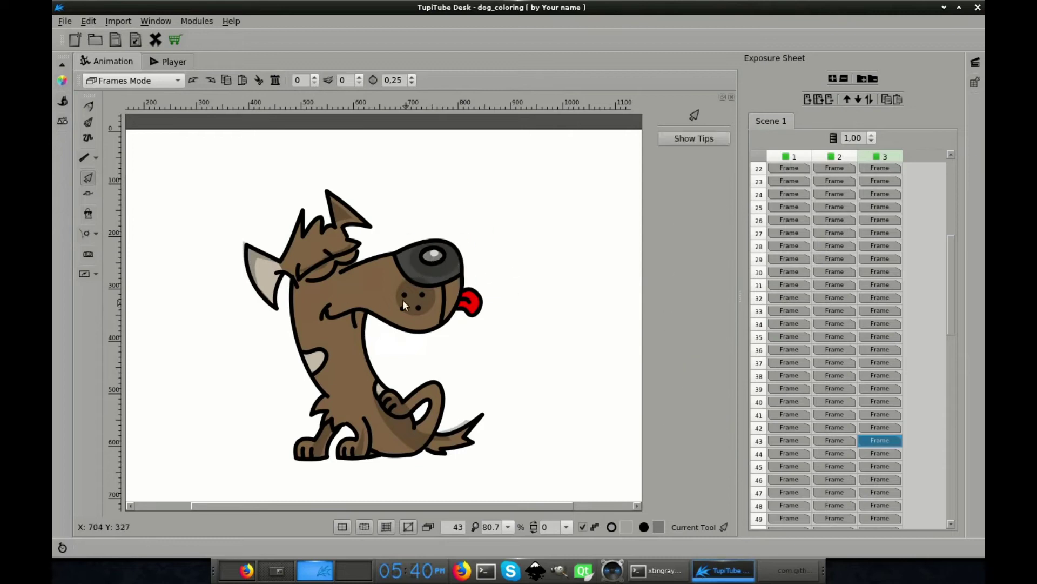
left_click_drag(415, 297, 418, 308)
left_click_drag(339, 214, 343, 219)
left_click(264, 268)
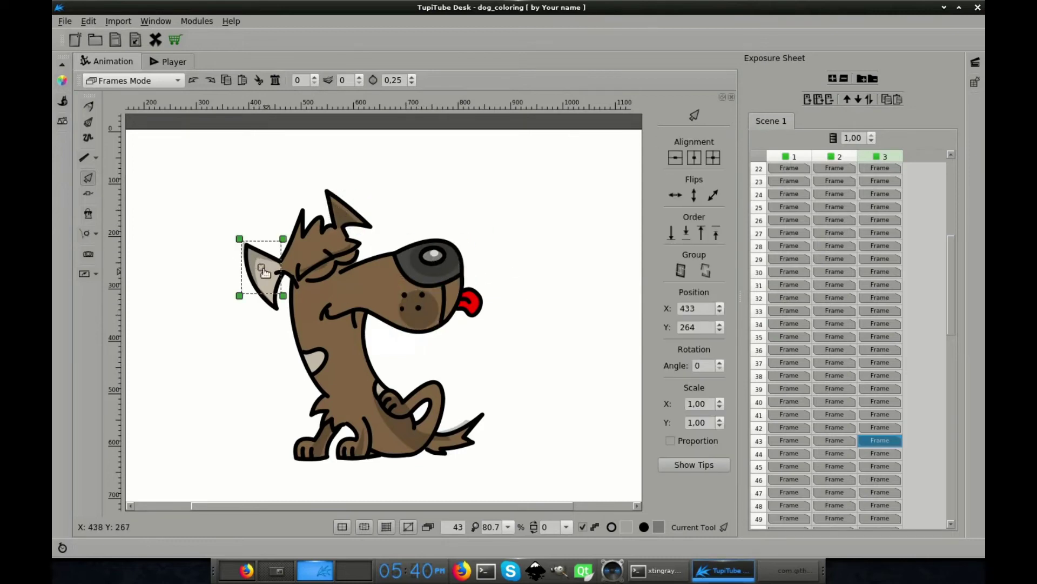
left_click(459, 426)
left_click(605, 466)
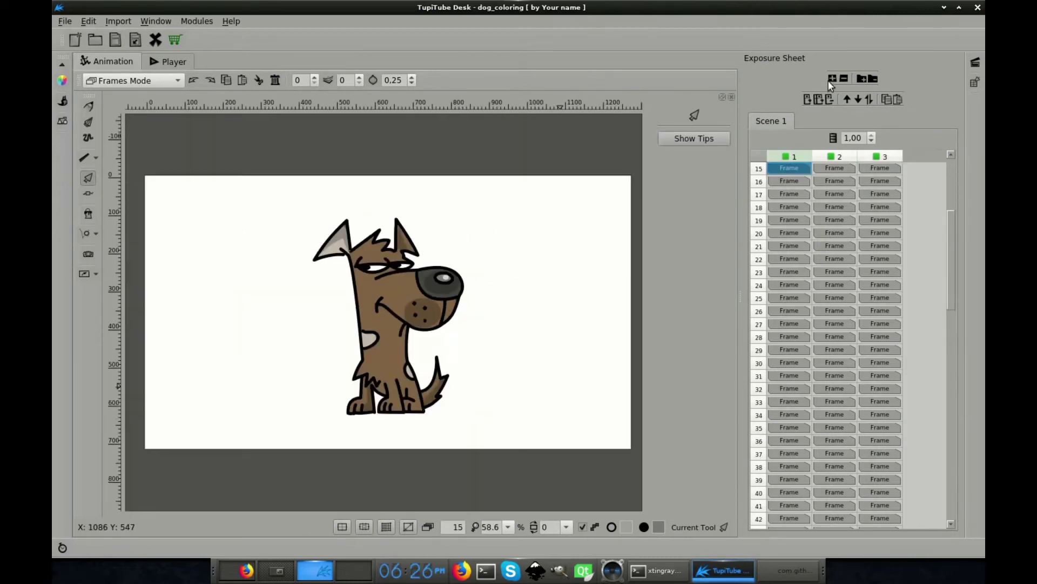
Step: Add a new layer, move it ahead of the other layers and rename it 0
left_click(830, 80)
left_click_drag(919, 156, 795, 158)
double_click(799, 158)
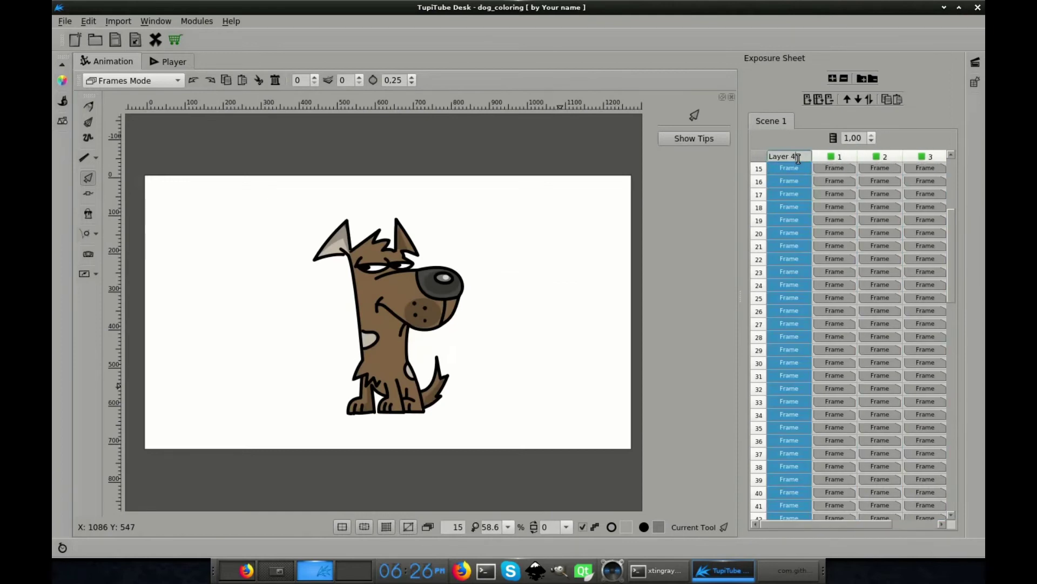
left_click(792, 167)
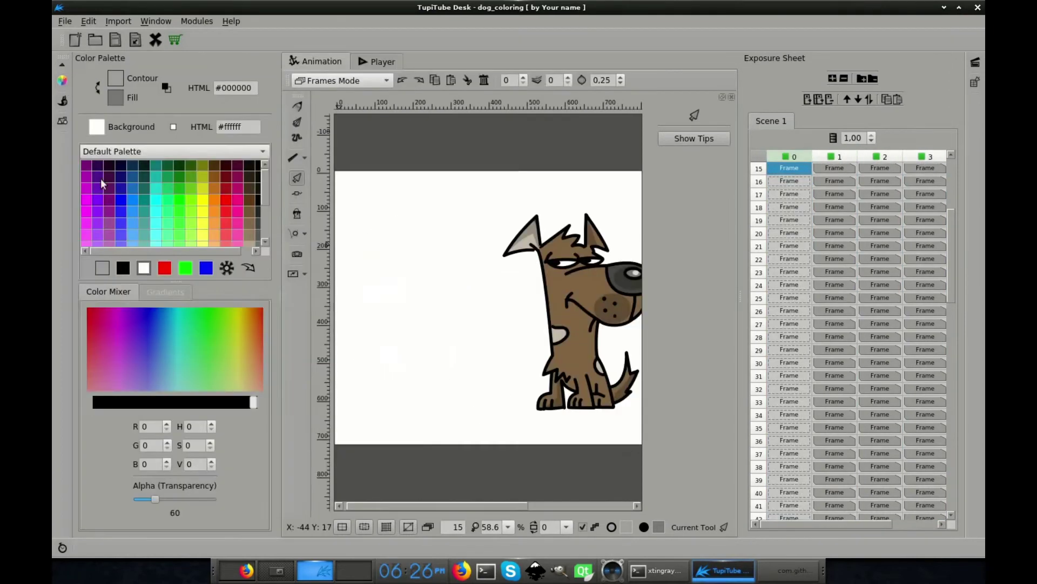
Step: Draw a flat, semi-transparent ellipse with alpha 60 under the dog's feet as a ground shadow on layer 0
left_click(94, 157)
left_click(162, 192)
mouse_move(335, 403)
left_mouse_down()
mouse_move(454, 422)
mouse_move(391, 419)
left_mouse_up()
left_click(89, 179)
left_click(393, 419)
left_click(478, 418)
left_click(432, 415)
Step: Copy the ground shadow ellipse and paste it into the following frames of layer 0, up to frame 18
key("ctrl+c")
left_click(797, 180)
key("ctrl+v")
left_click(786, 203)
key("ctrl+v")
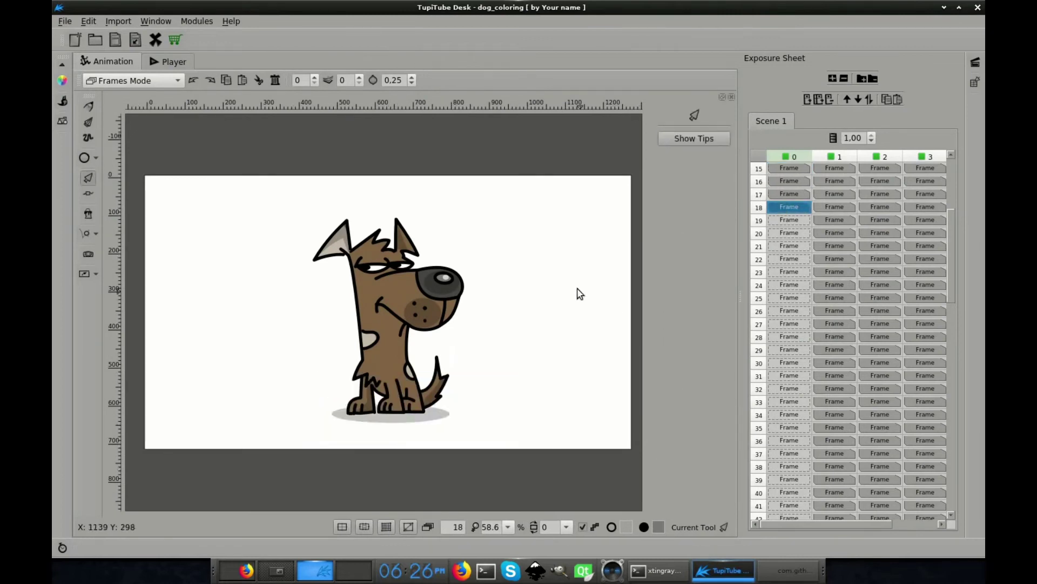
Step: Copy the ground shadow in frame 18 and paste it in bulk into the frames of layer 0 up to 38
left_click(793, 234)
left_click(789, 208)
left_click(440, 417)
right_click(430, 415)
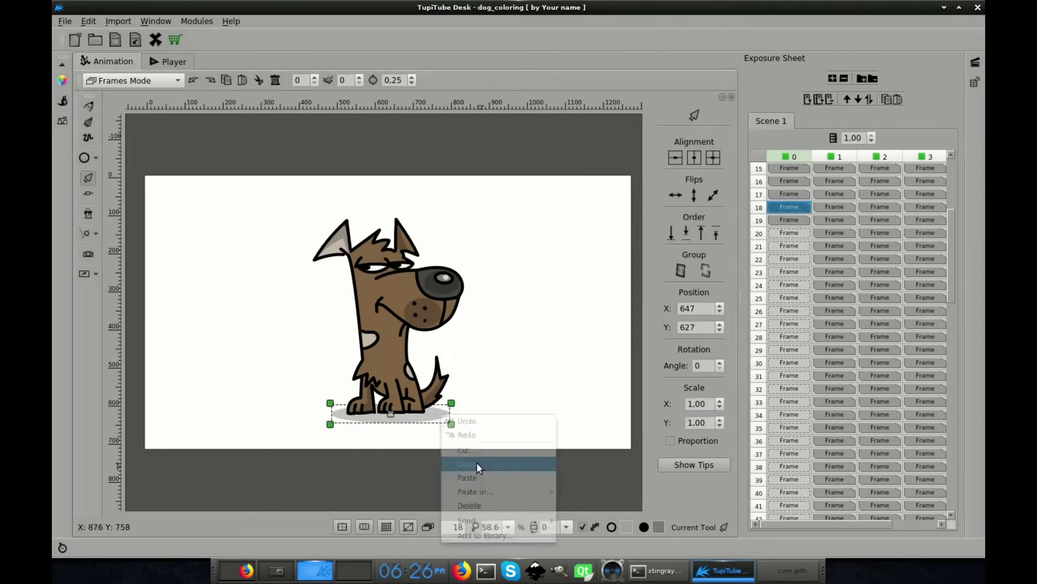
mouse_move(495, 494)
left_click(607, 525)
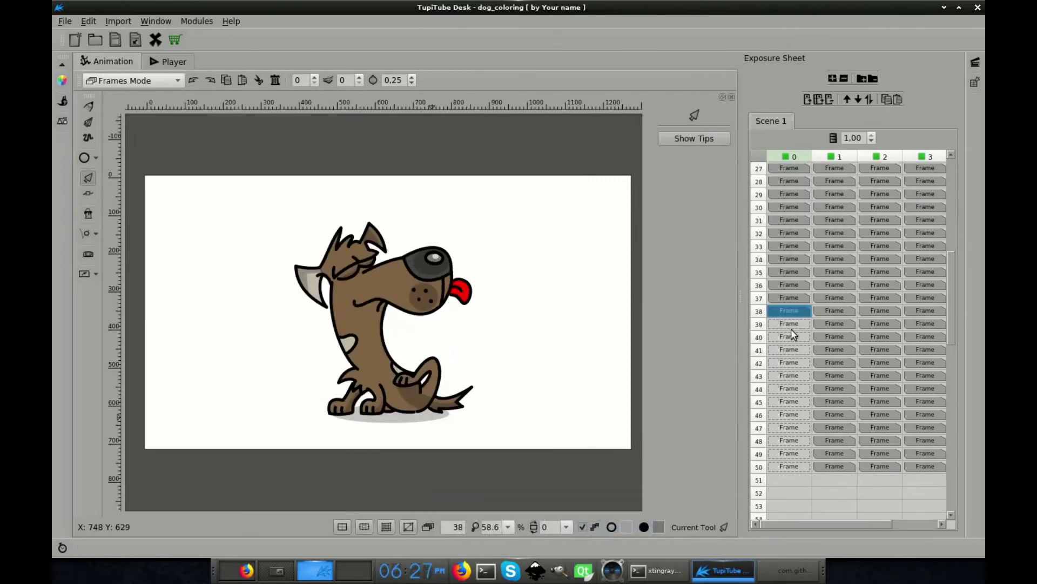
Step: Paste the ground shadow into the remaining frames of layer 0, from frame 39 to 50
left_click(419, 420)
left_click(498, 359)
right_click(498, 358)
mouse_move(532, 408)
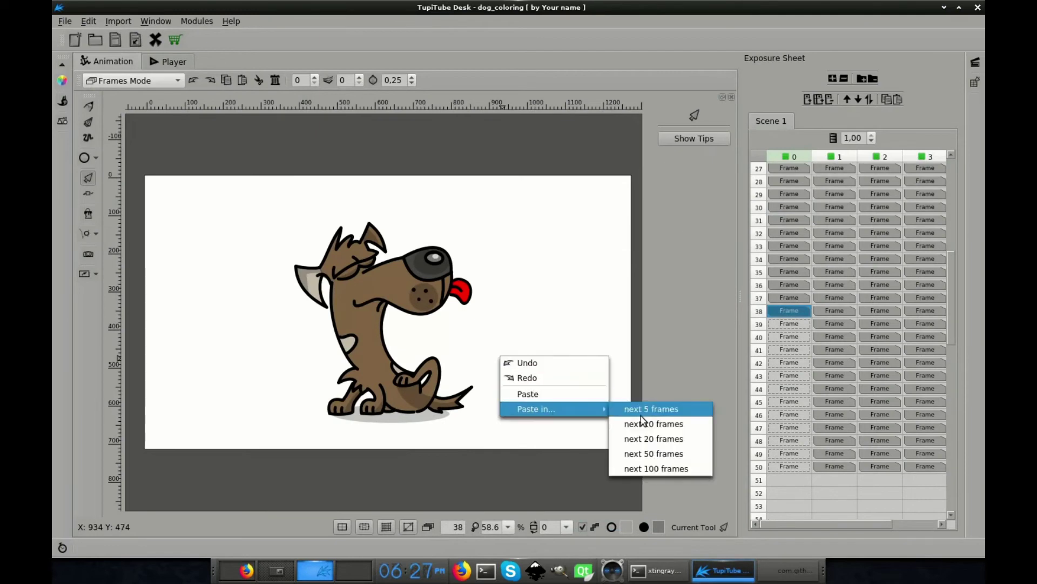
left_click(656, 440)
scroll(785, 364, "down", 2)
left_click(432, 416)
key("Page_Down")
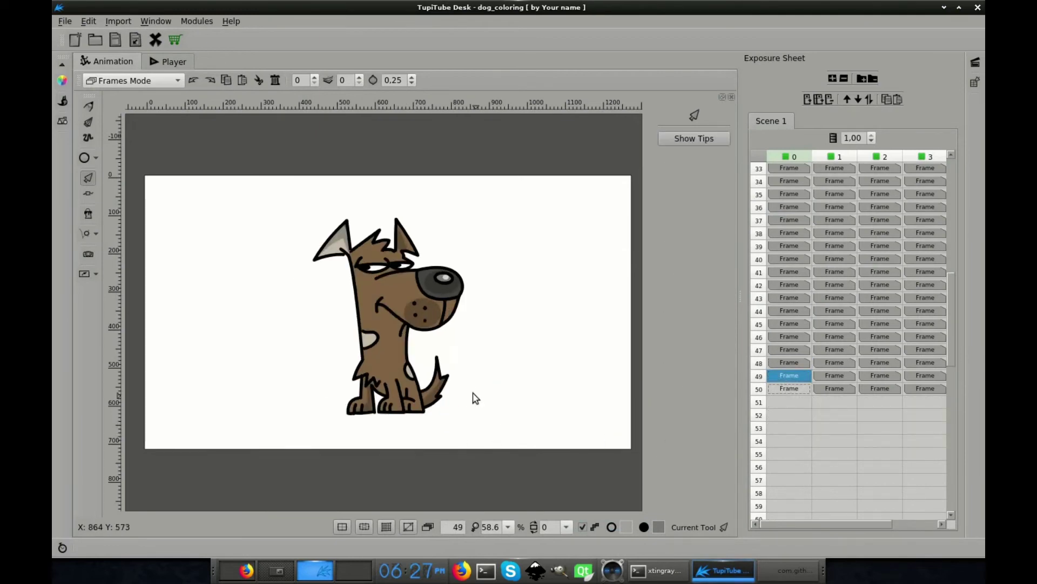
key("ctrl+v")
key("Page_Down")
key("ctrl+v")
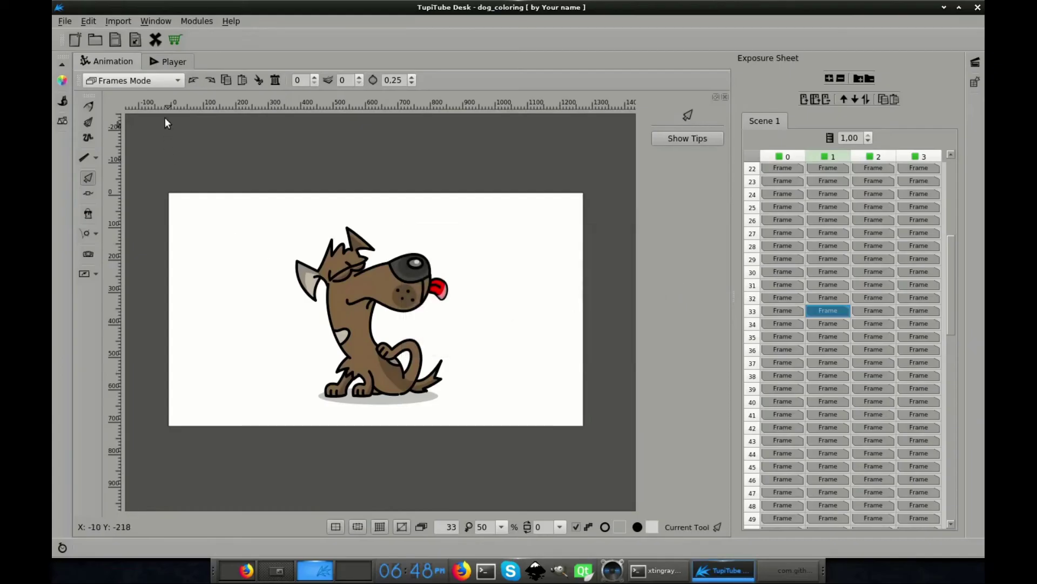
Step: Switch to Static BG Mode and import the image bg.jpg into the library and the background
left_click(178, 81)
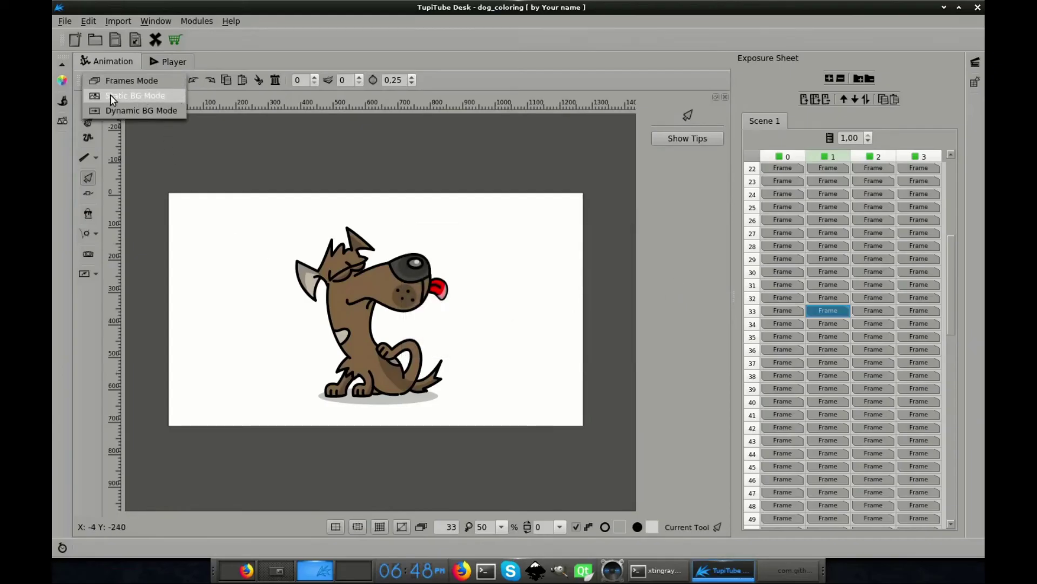
left_click(171, 95)
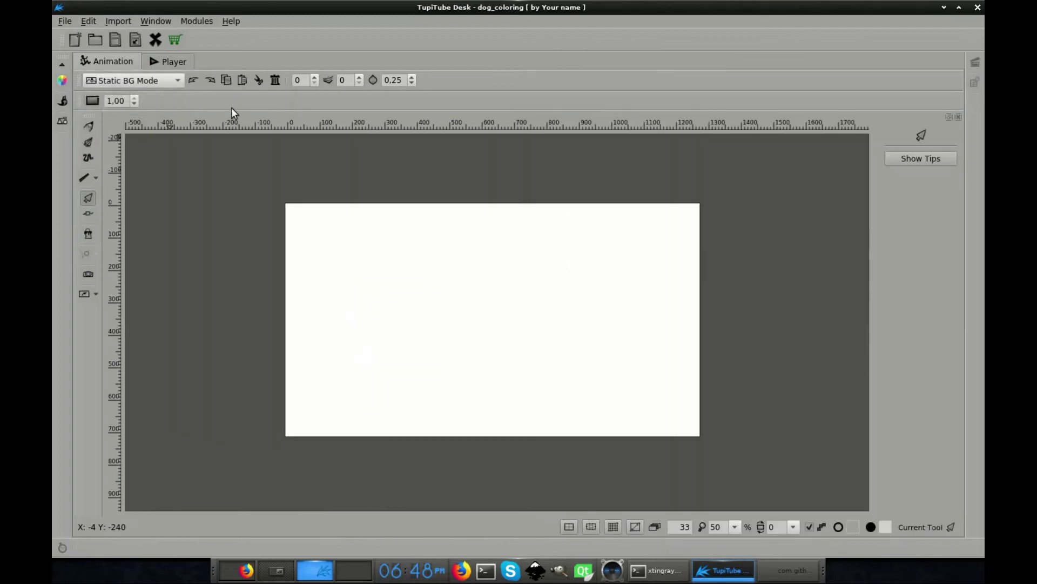
left_click(62, 121)
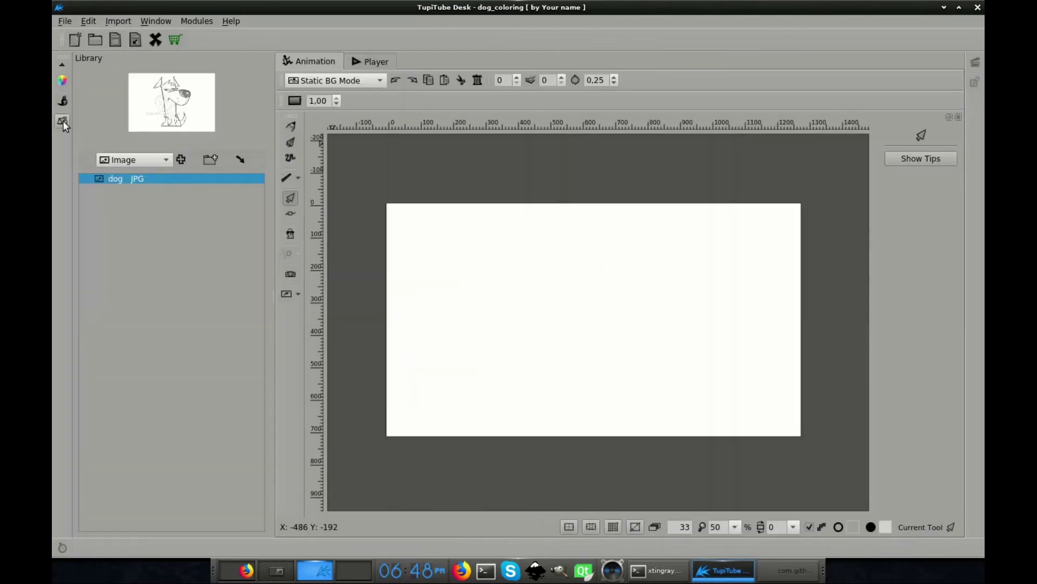
left_click(181, 160)
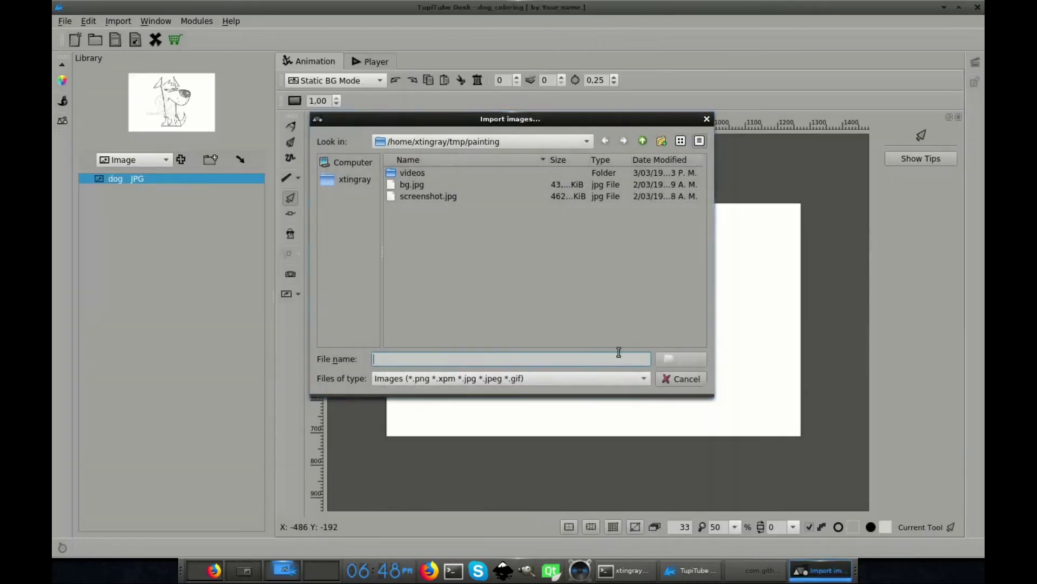
left_click(417, 189)
left_click(678, 360)
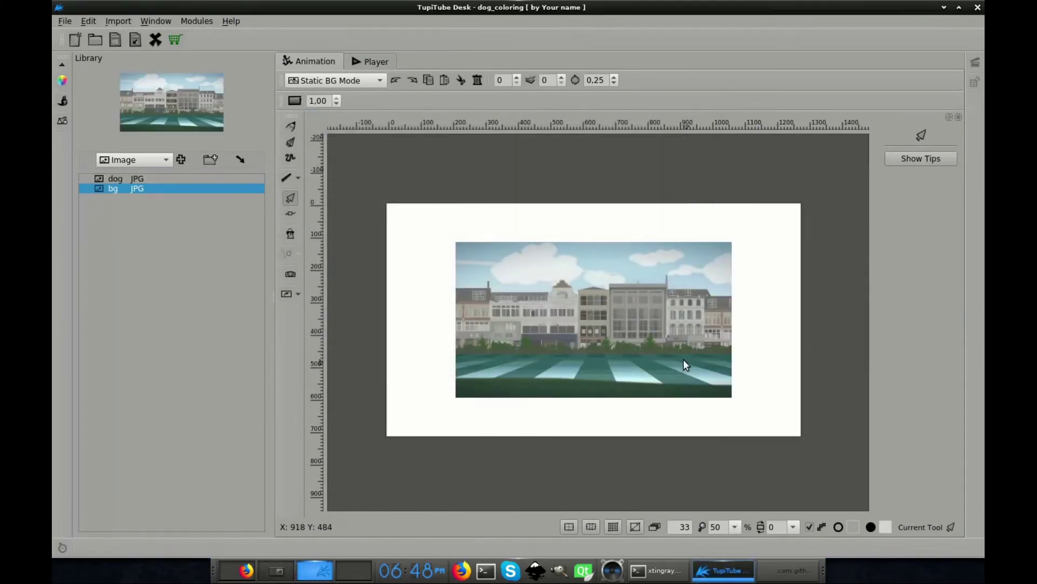
Step: Scale the background image to 1.78 in X and Y so it covers the canvas, and return to Frames Mode
left_click(62, 121)
left_click(413, 296)
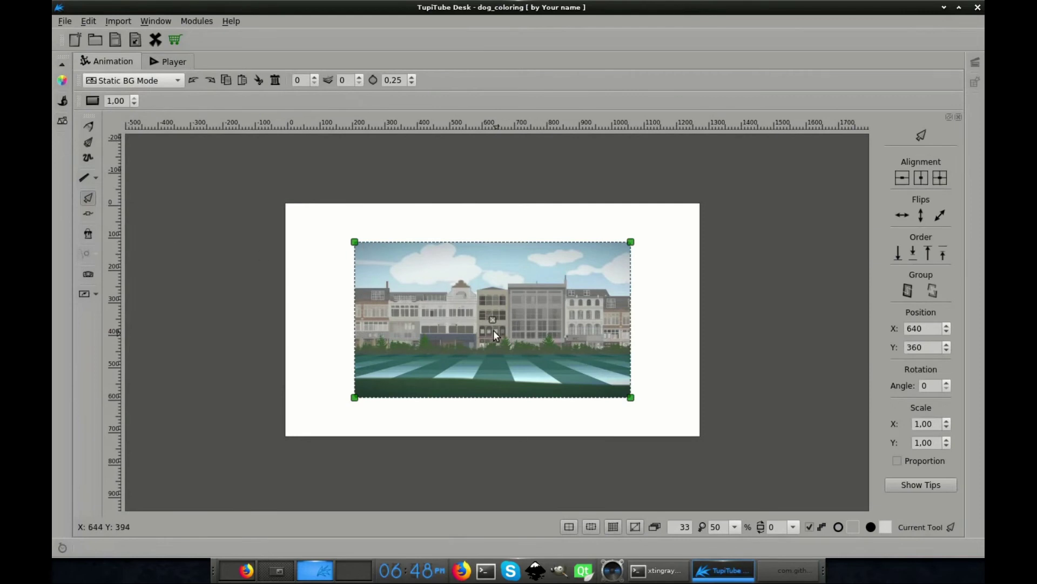
left_click_drag(631, 397, 741, 456)
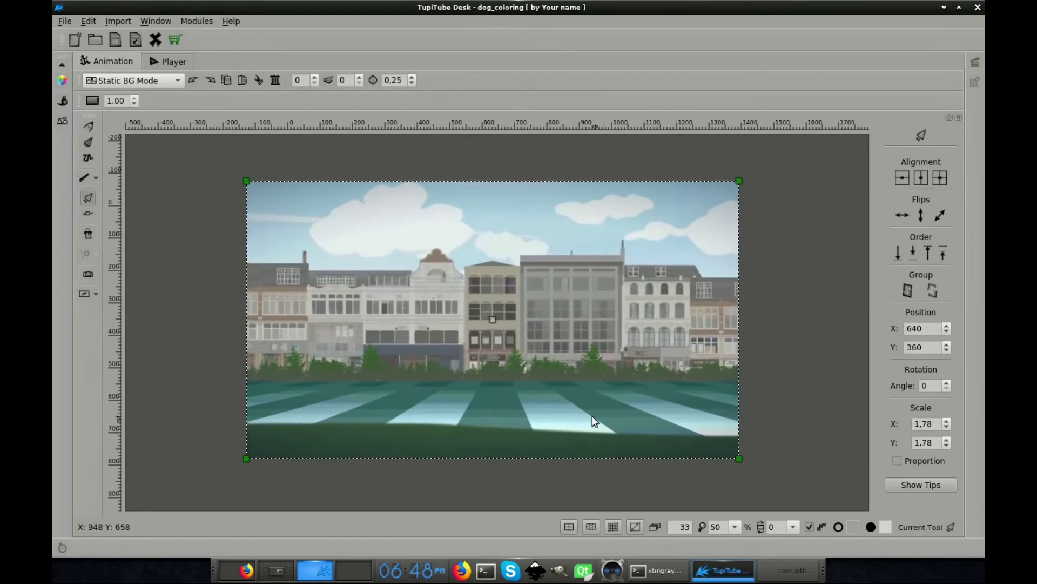
key("Escape")
left_click(176, 79)
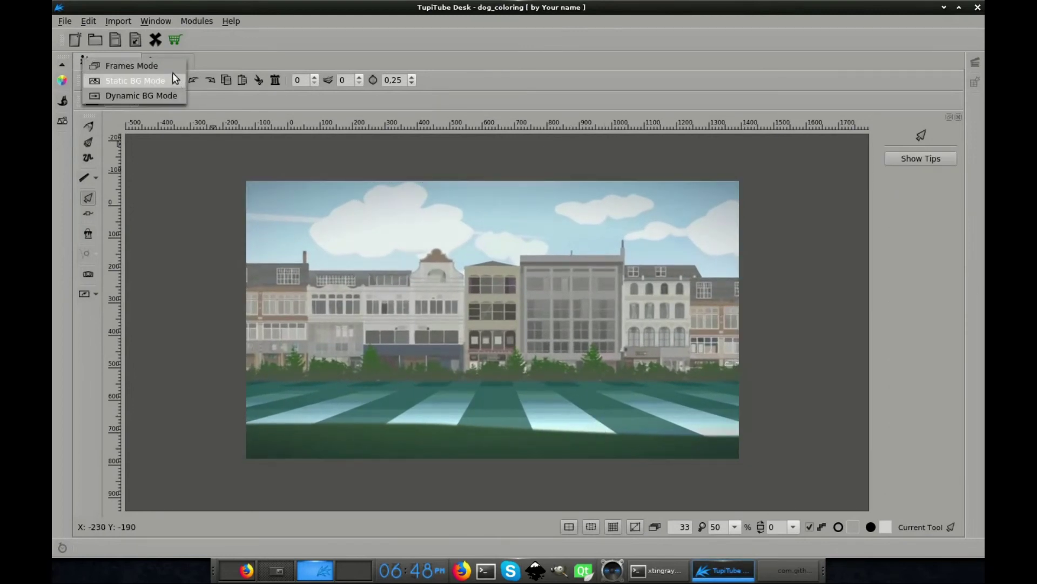
left_click(168, 69)
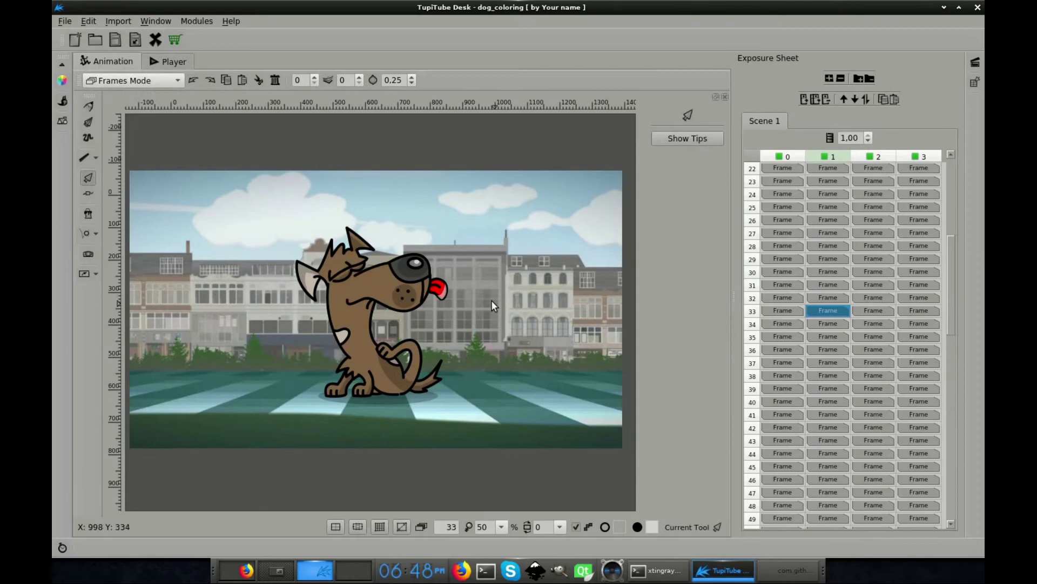
Step: Play the dog animation with its background in the scene preview
scroll(491, 300, "down", 1)
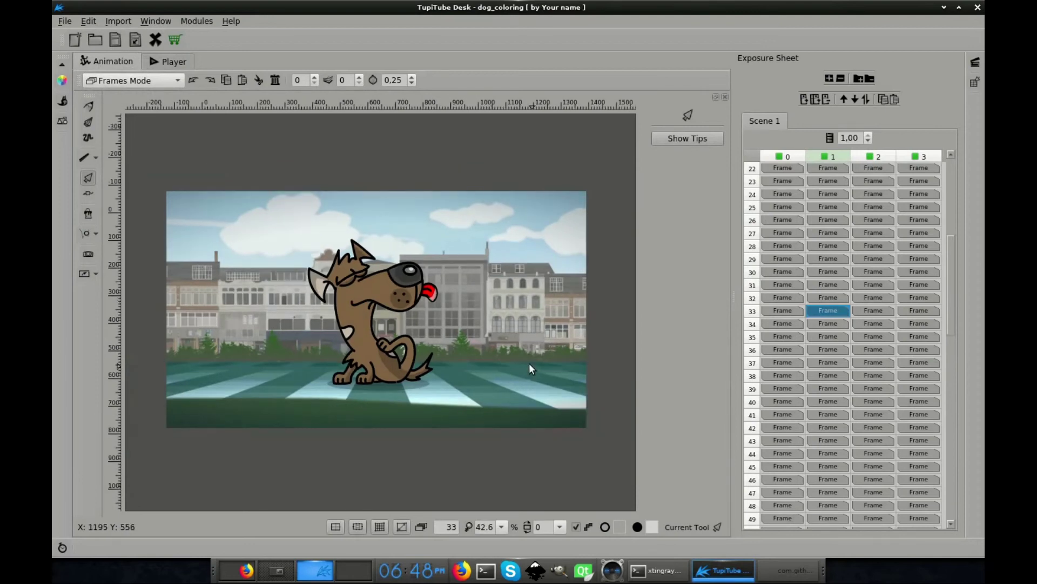
key("ctrl+2")
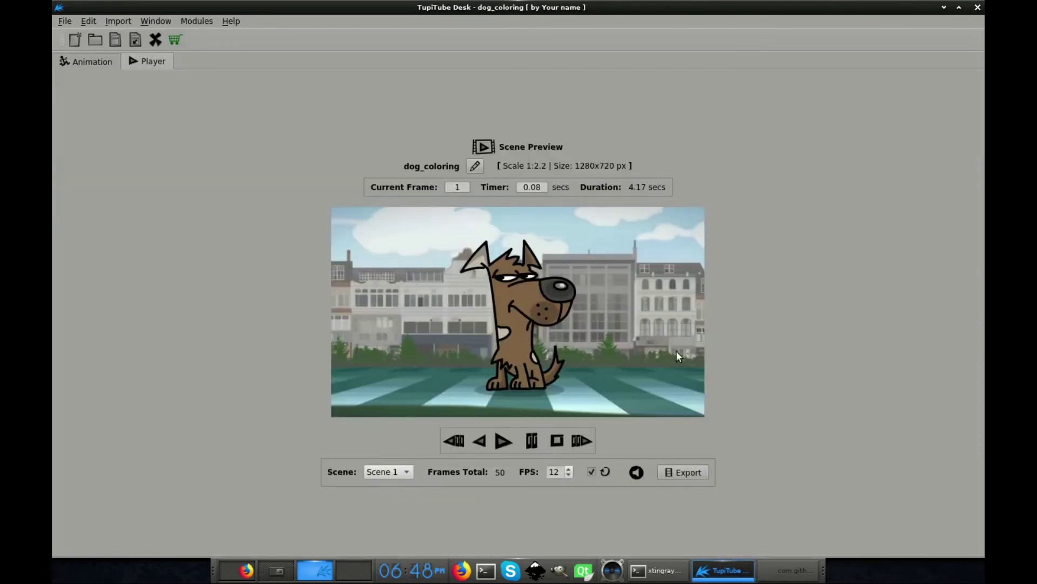
key("space")
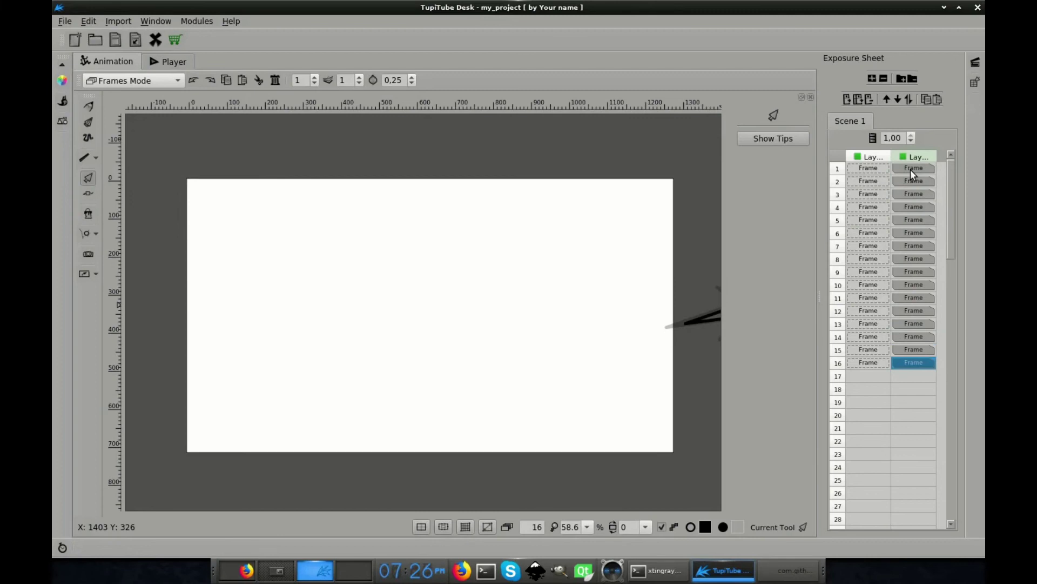
Step: Go to frame 10 of the spiky shape animation in my_project and set the fill colour to orange #ff9f40
left_click(903, 262)
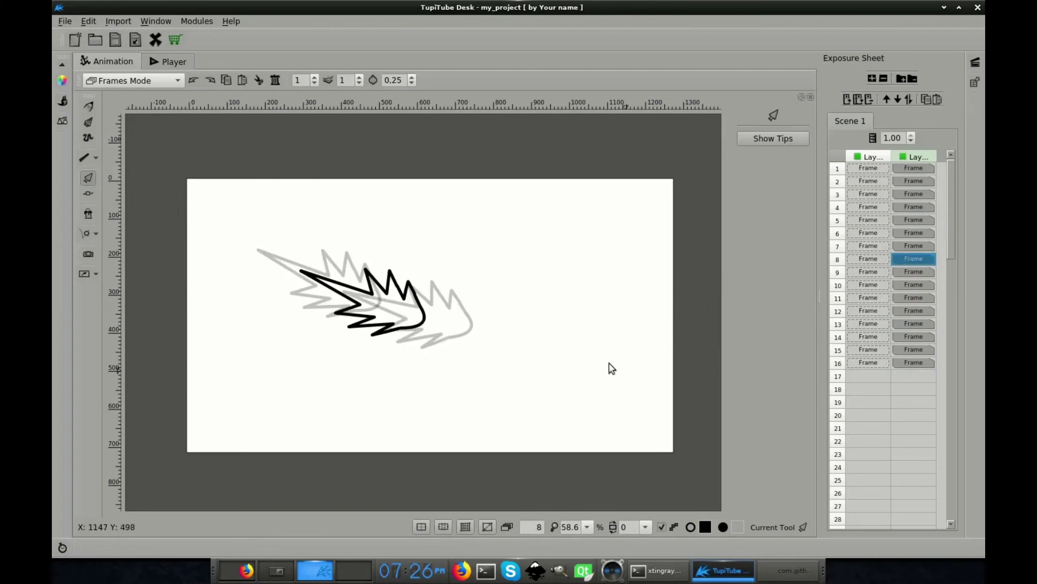
left_click(915, 287)
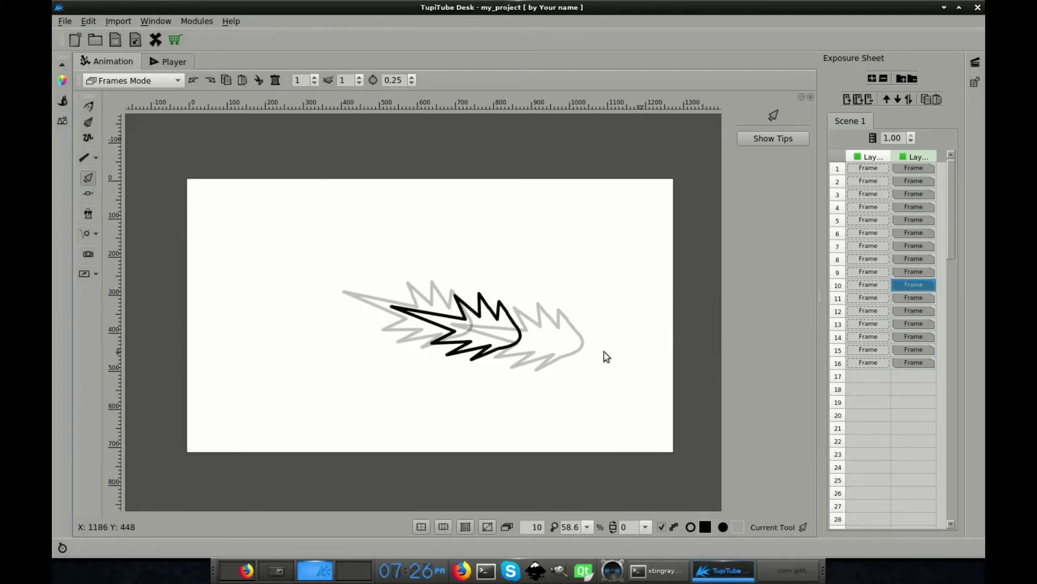
left_click(59, 85)
left_click(98, 88)
left_click(115, 96)
left_click(214, 227)
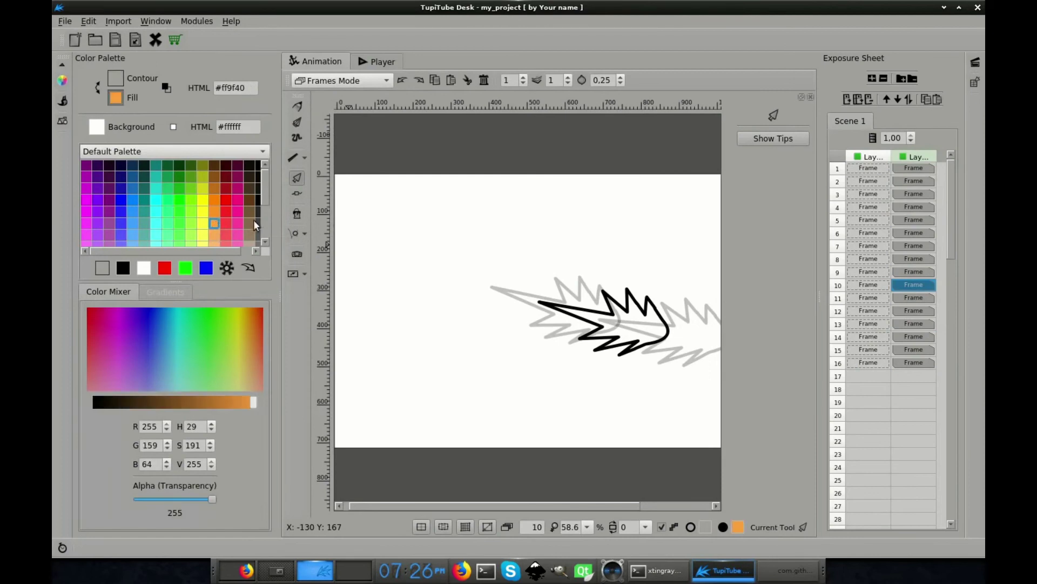
left_click(56, 84)
Step: Trace the spiky shape in frame 10 on the empty layer with the Line tool to fill it with orange
key("l")
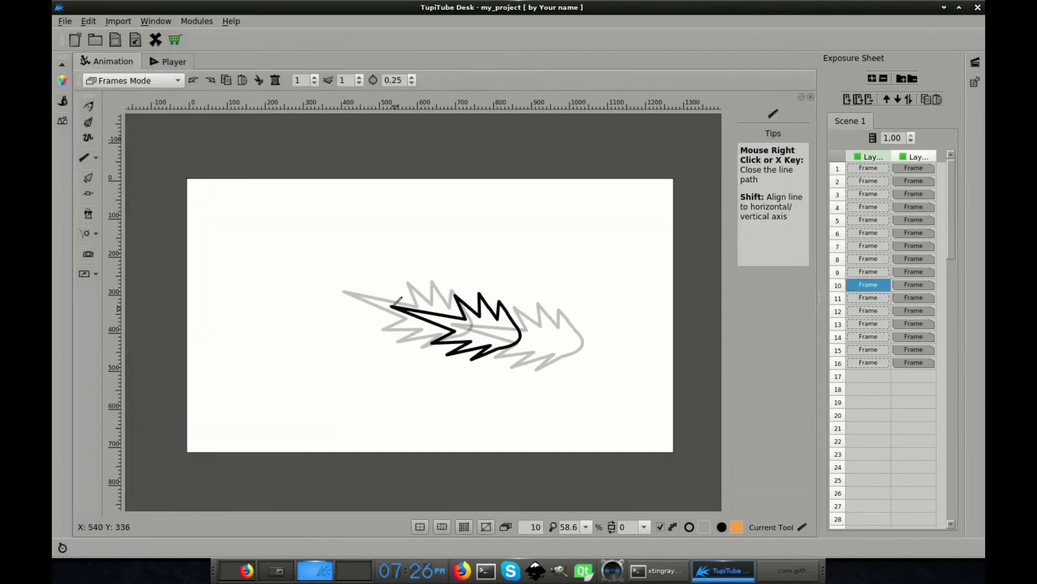
left_click(522, 330)
left_click(514, 346)
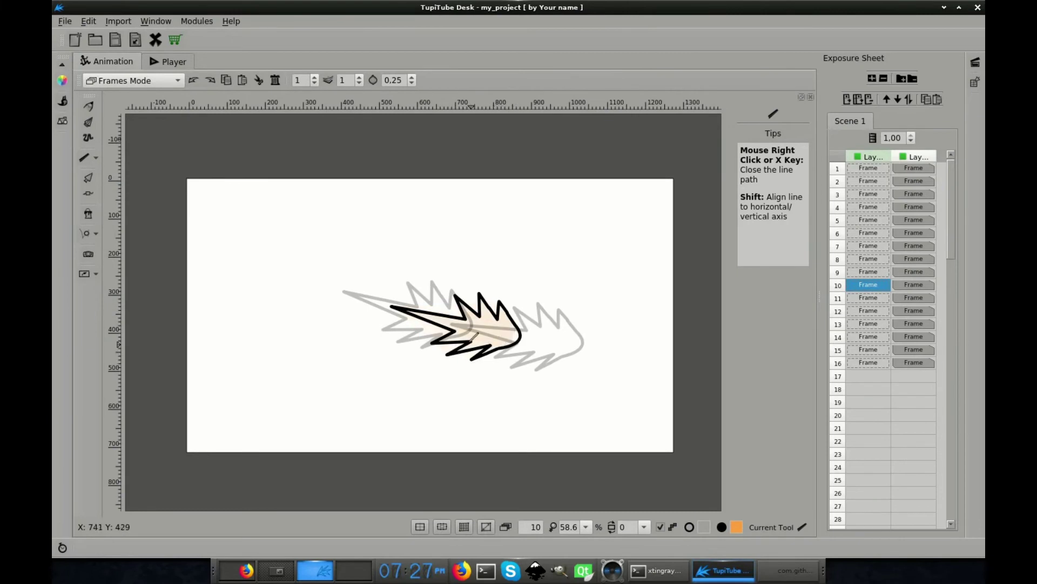
left_click(392, 307)
right_click(351, 356)
Step: Adjust the nodes of the orange fill in frame 10 so its rounded end and spikes follow the black outline
scroll(565, 363, "up", 5)
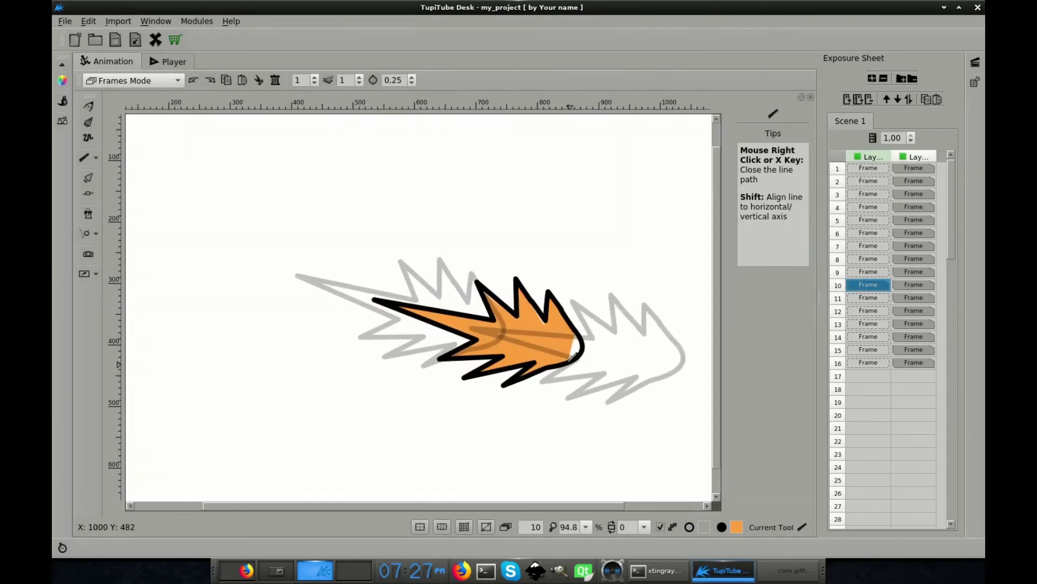
left_click(87, 191)
left_click_drag(518, 372, 538, 346)
left_click(484, 315)
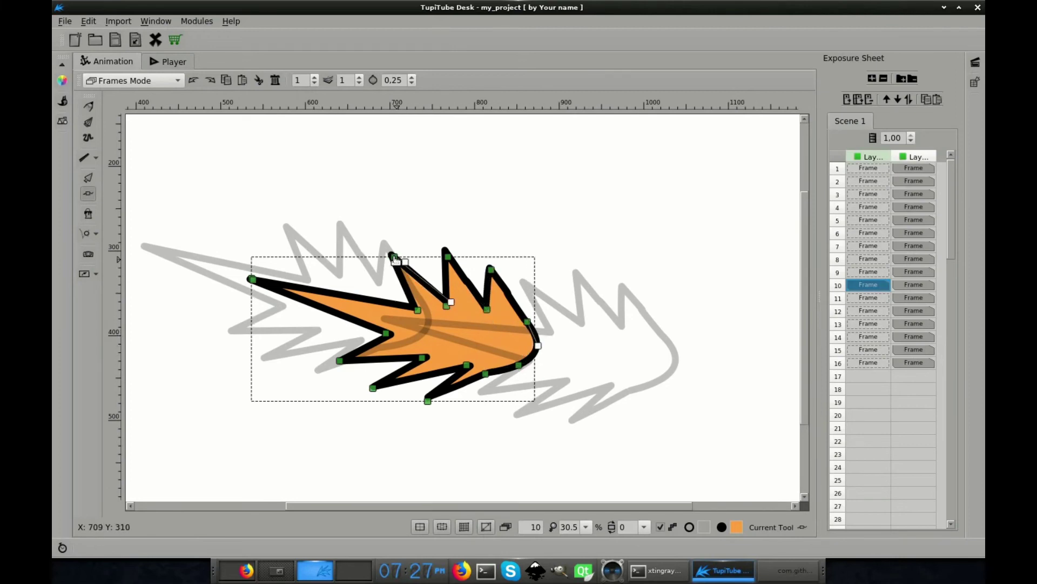
left_click(478, 428)
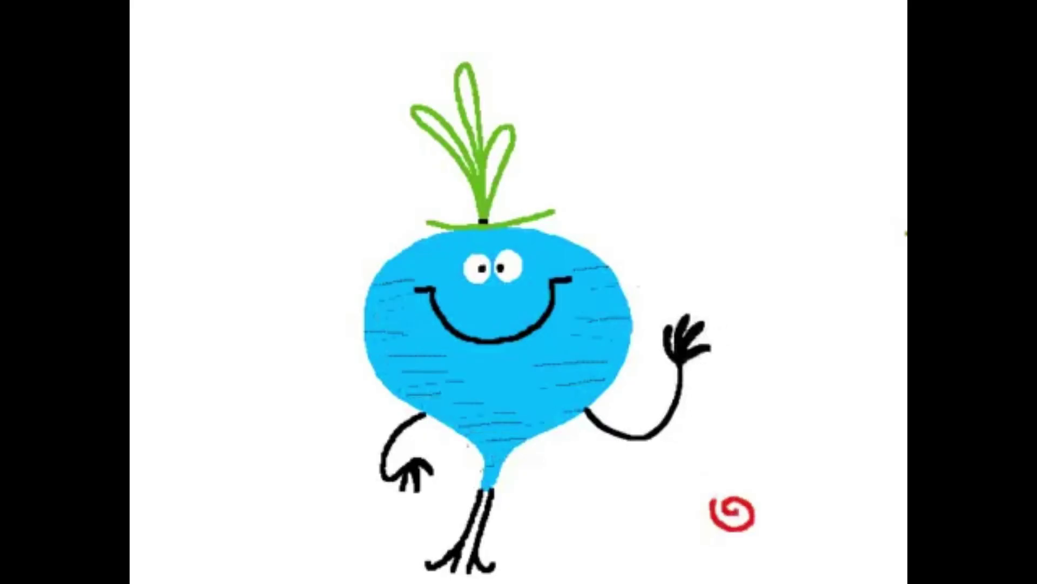